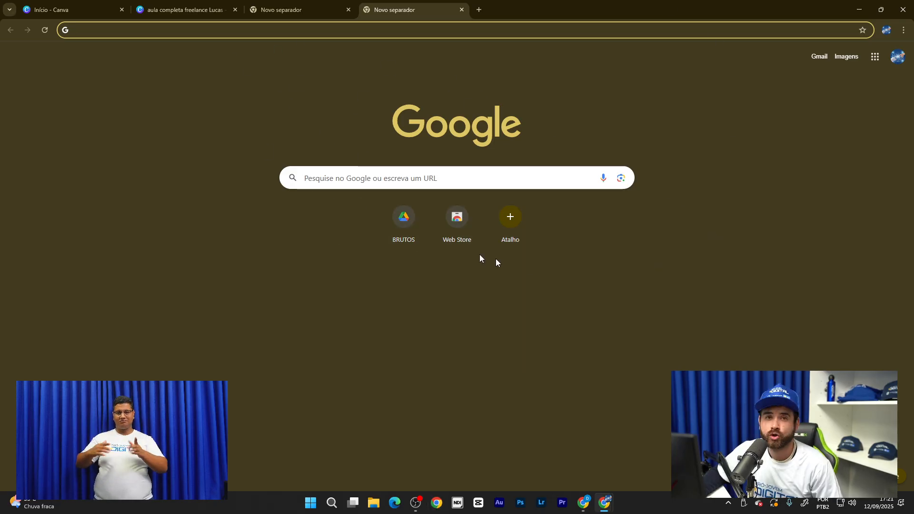
- Show the Google Apps list and scroll it until Docs, Sheets and Slides are visible
click(875, 60)
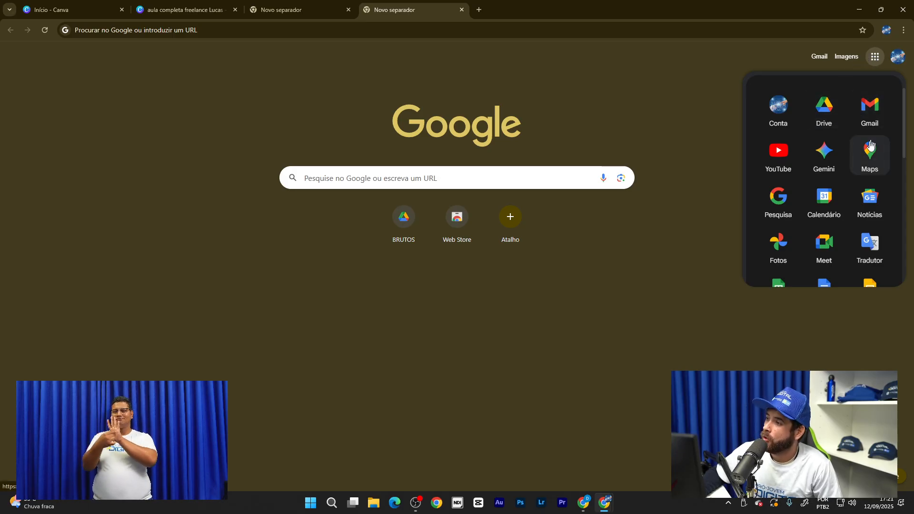
scroll(841, 181, down, 2)
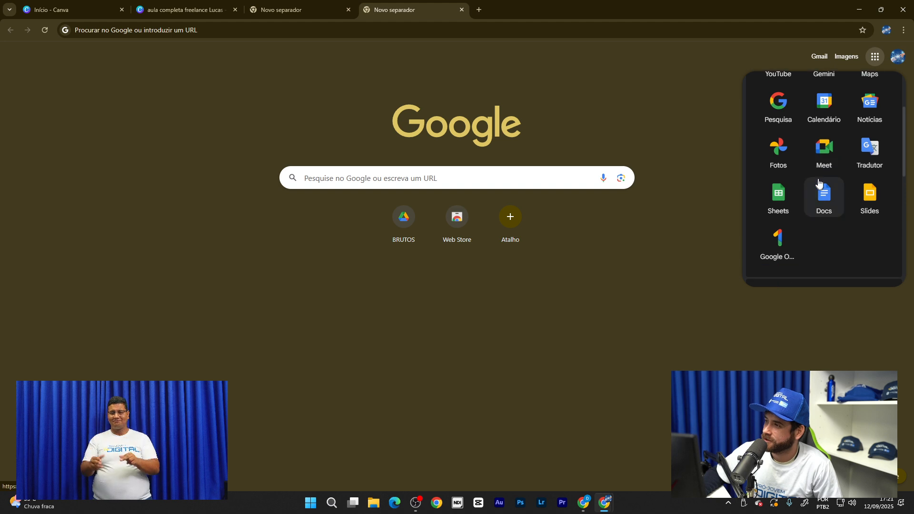
scroll(821, 200, up, 2)
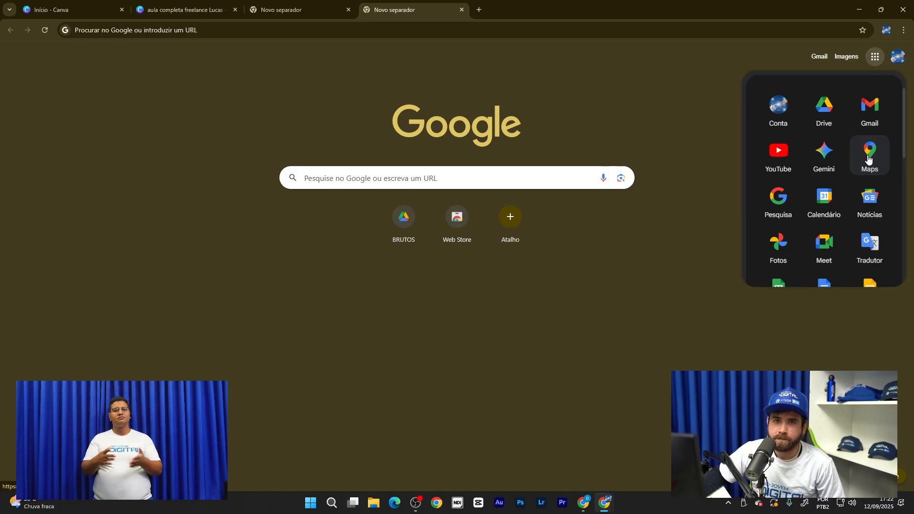
scroll(824, 200, down, 1)
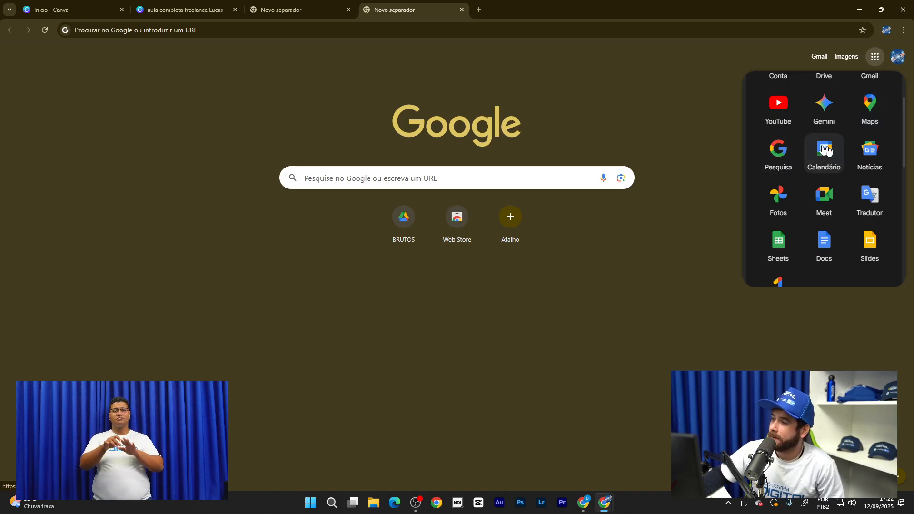
scroll(814, 107, up, 1)
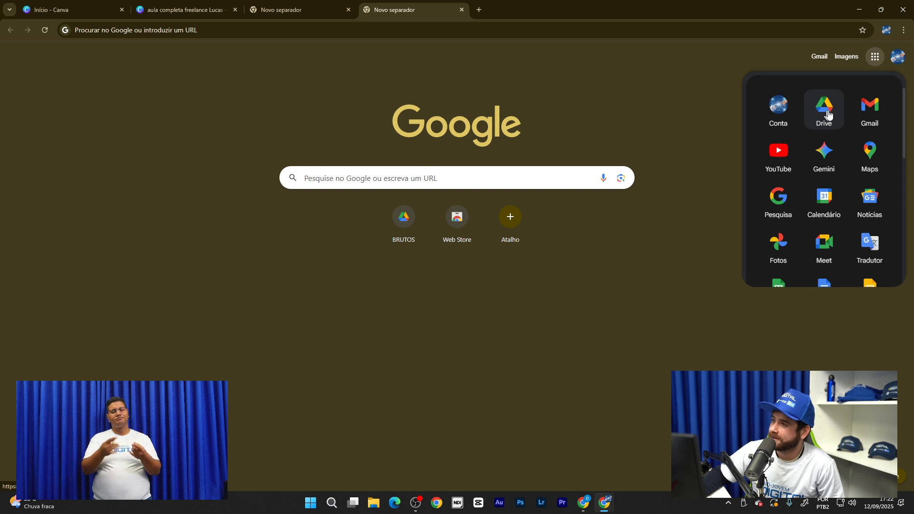
scroll(829, 115, down, 2)
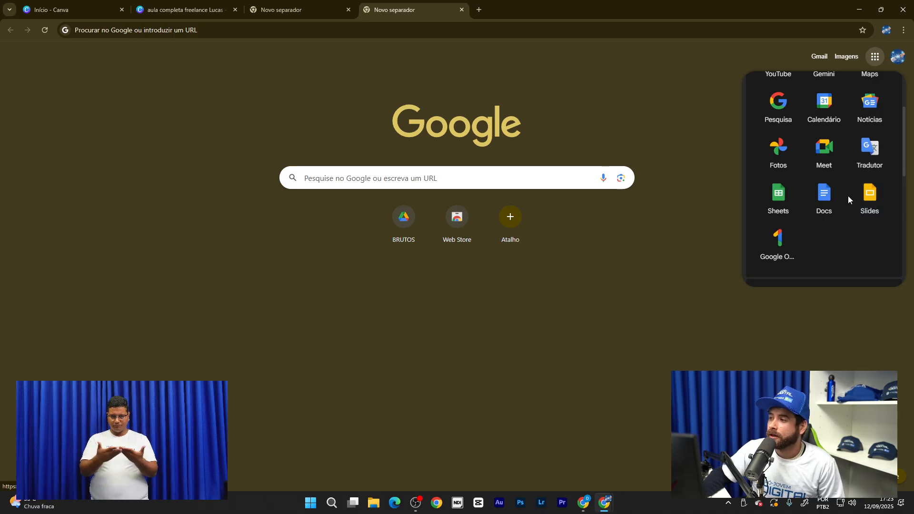
- Launch Google Docs from the apps list
click(826, 203)
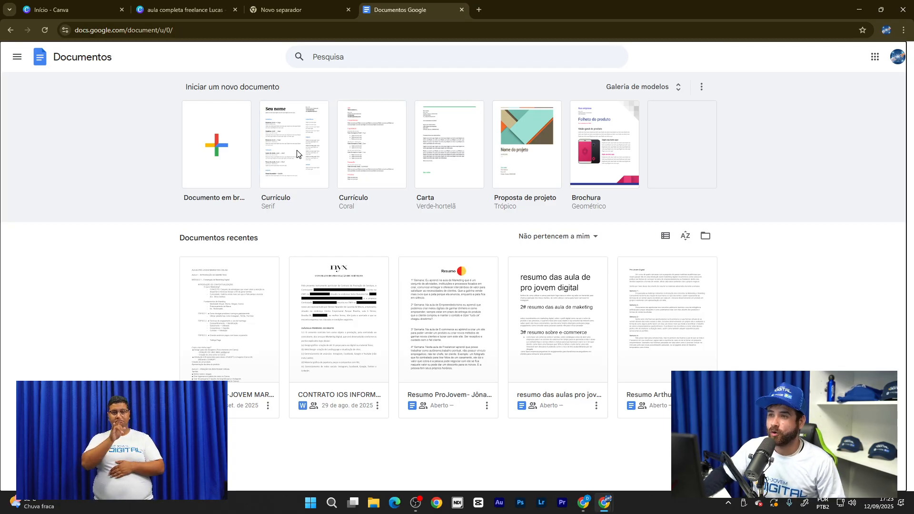
- Start a Currículo from the Serif template and replace 'Seu nome' with the candidate's full name
click(524, 199)
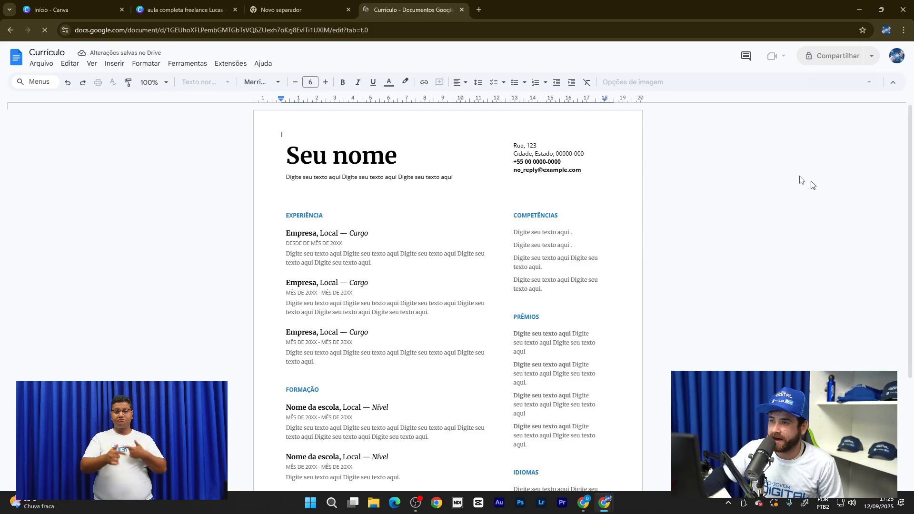
double_click(362, 157)
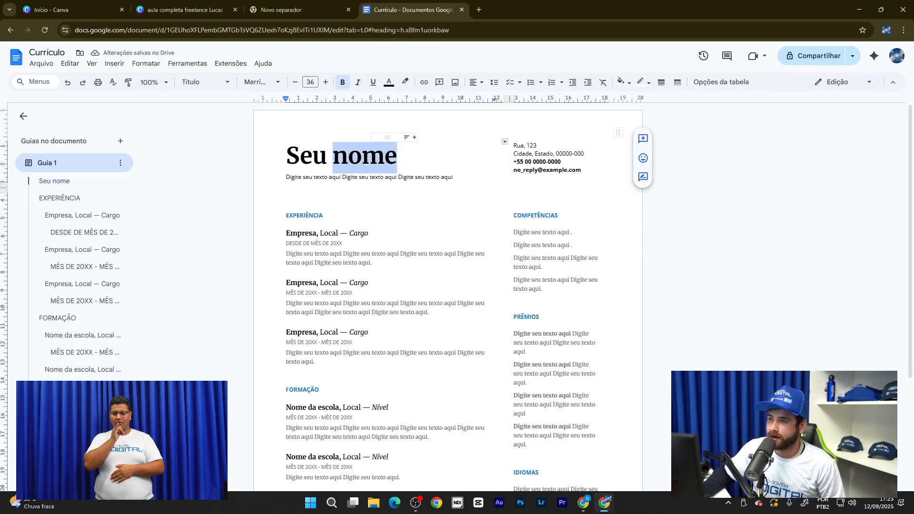
click(304, 154)
drag(286, 155, 397, 157)
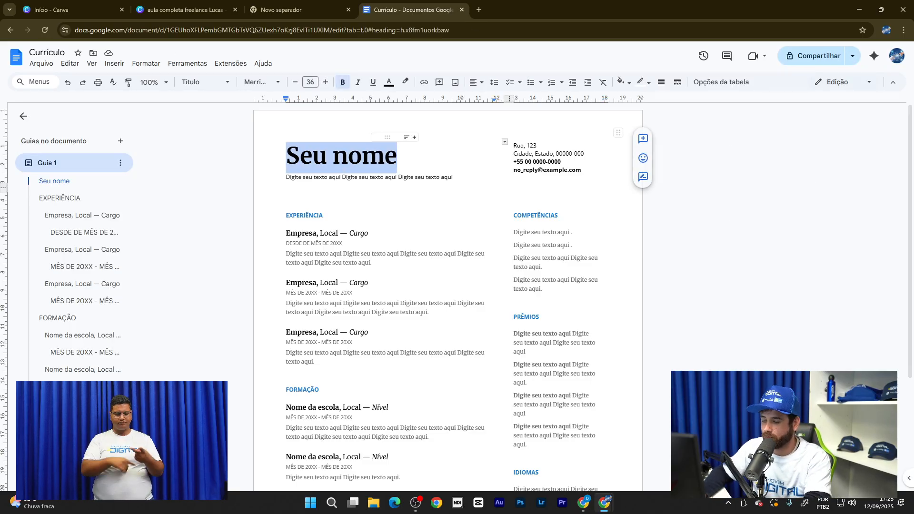
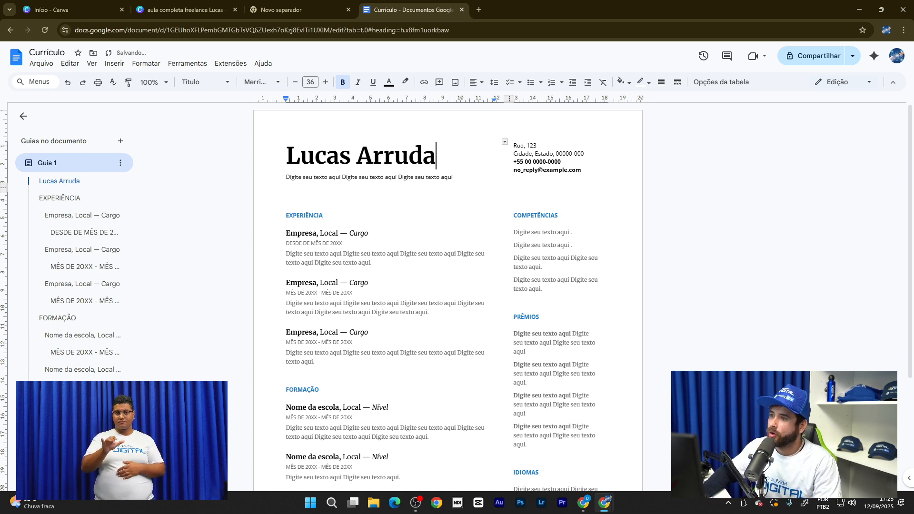
- Select the contact details block, then zoom the page in for a closer look
click(537, 154)
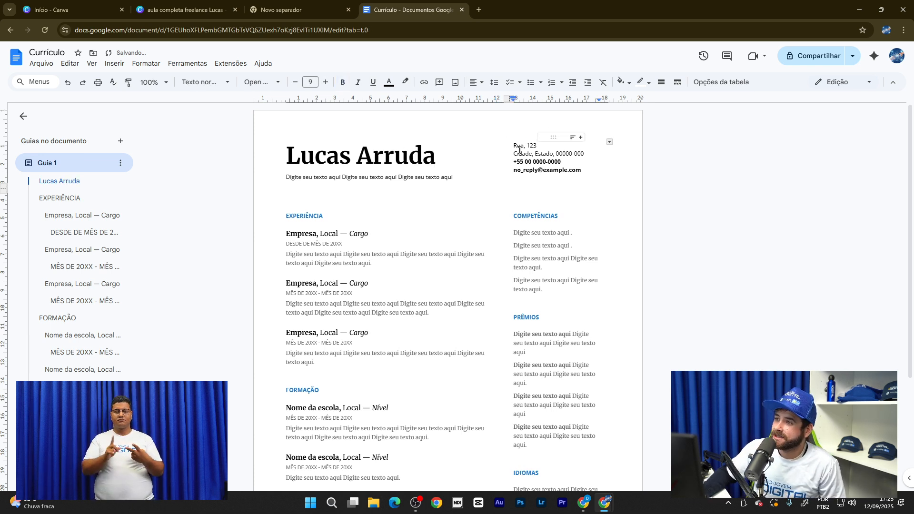
drag(514, 146, 597, 200)
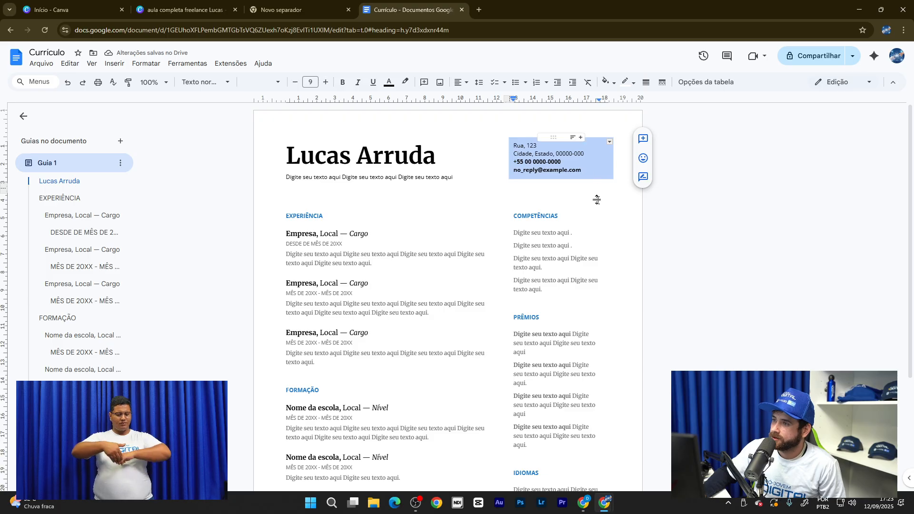
click(596, 199)
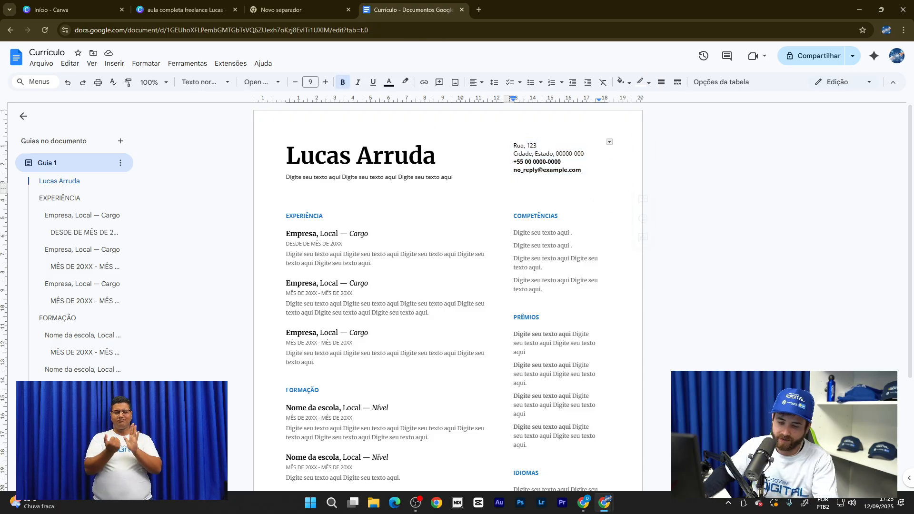
key(ctrl+plus)
key(ctrl+plus)
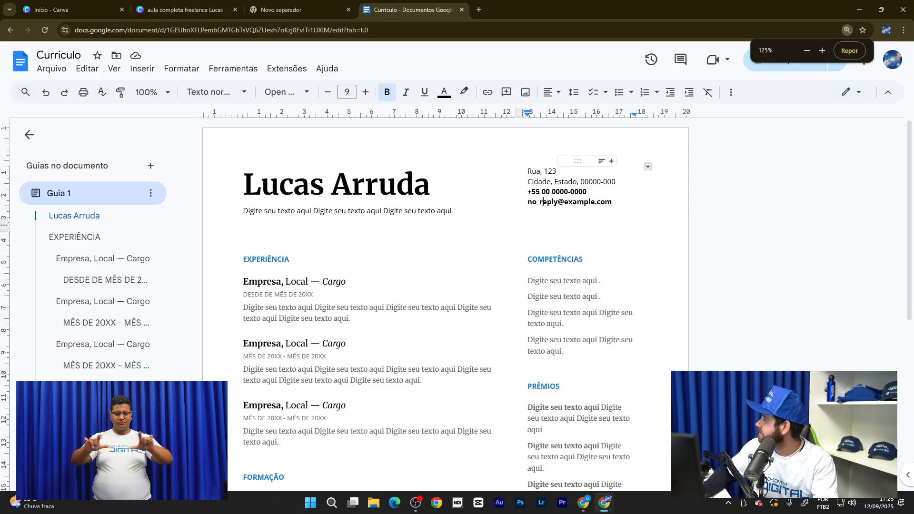
key(ctrl+plus)
key(ctrl+plus)
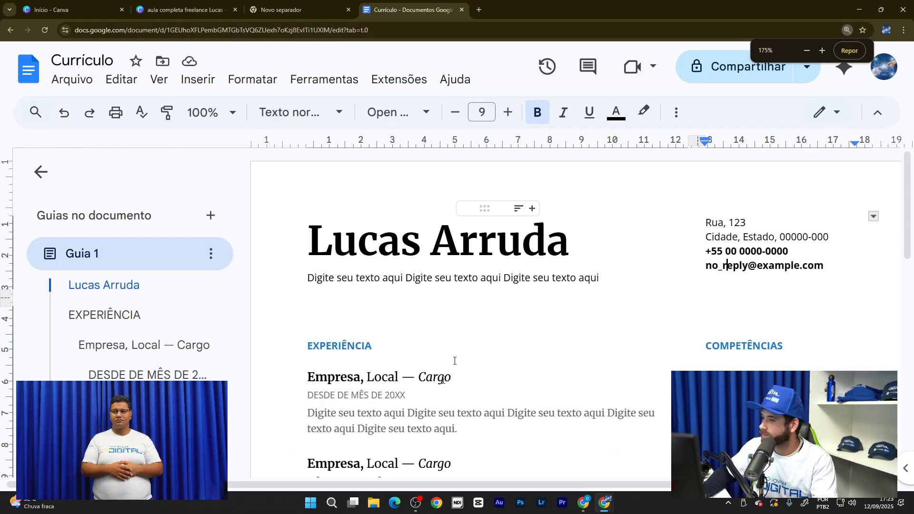
drag(431, 486, 474, 485)
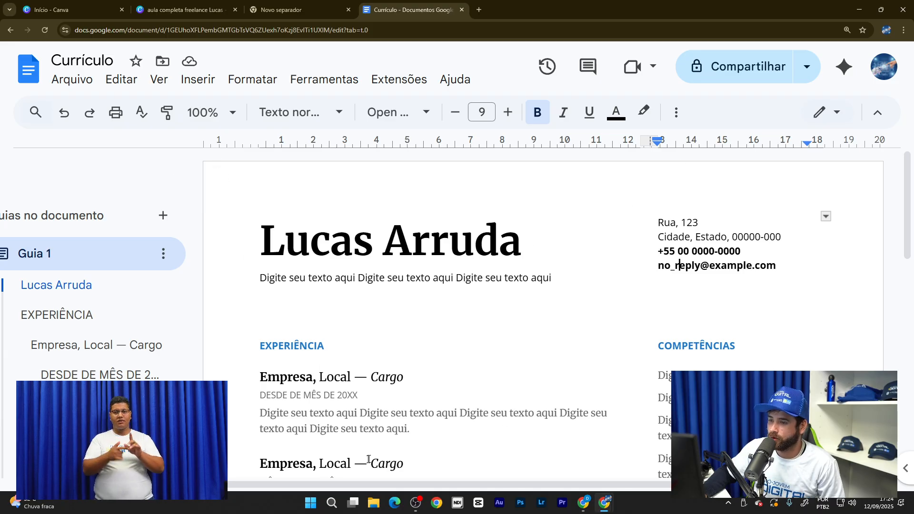
scroll(465, 343, down, 2)
scroll(347, 273, up, 2)
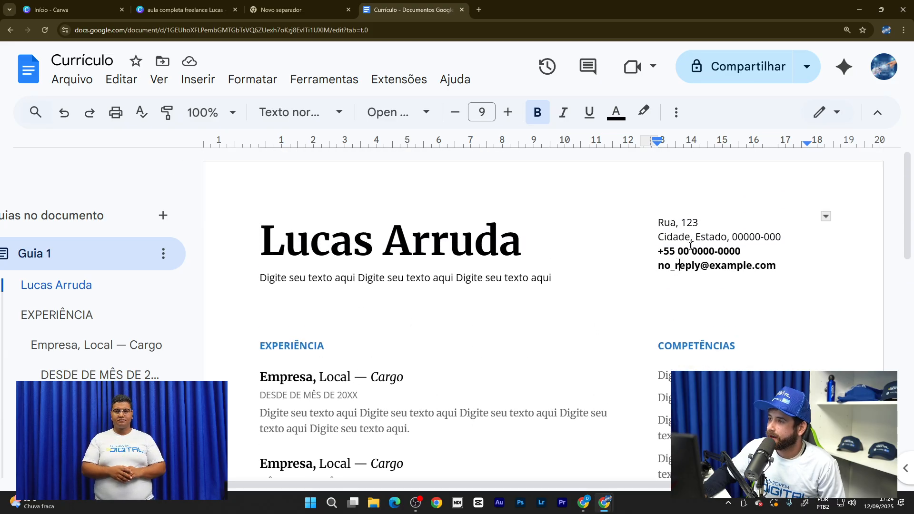
scroll(347, 273, down, 3)
scroll(347, 280, down, 1)
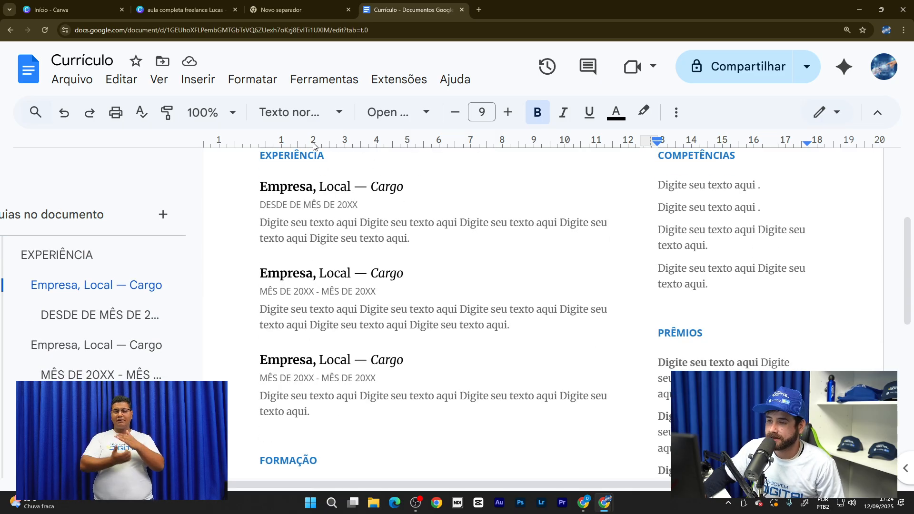
scroll(329, 170, down, 1)
scroll(307, 195, up, 2)
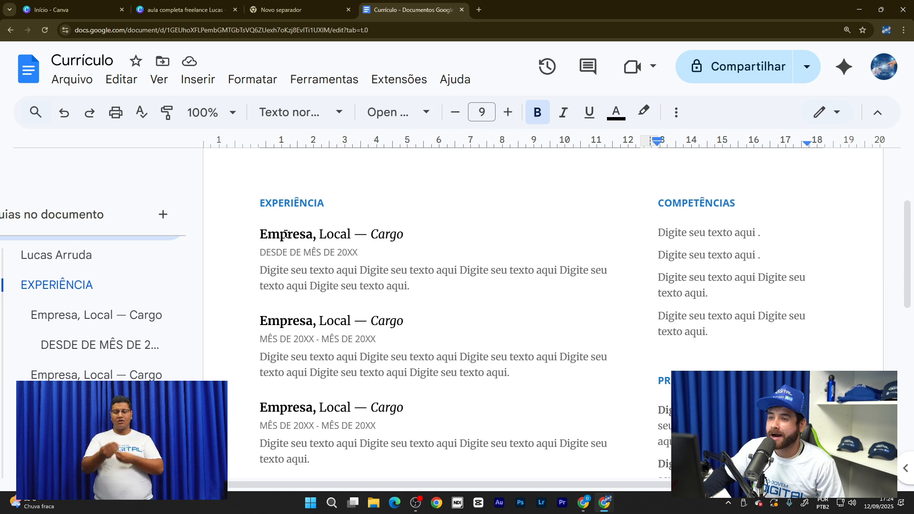
scroll(338, 235, down, 1)
scroll(384, 261, down, 1)
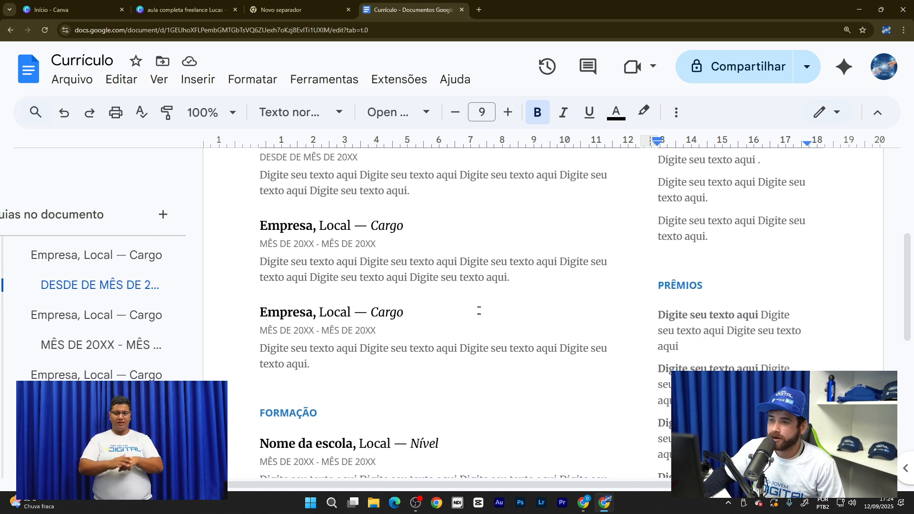
scroll(445, 312, up, 1)
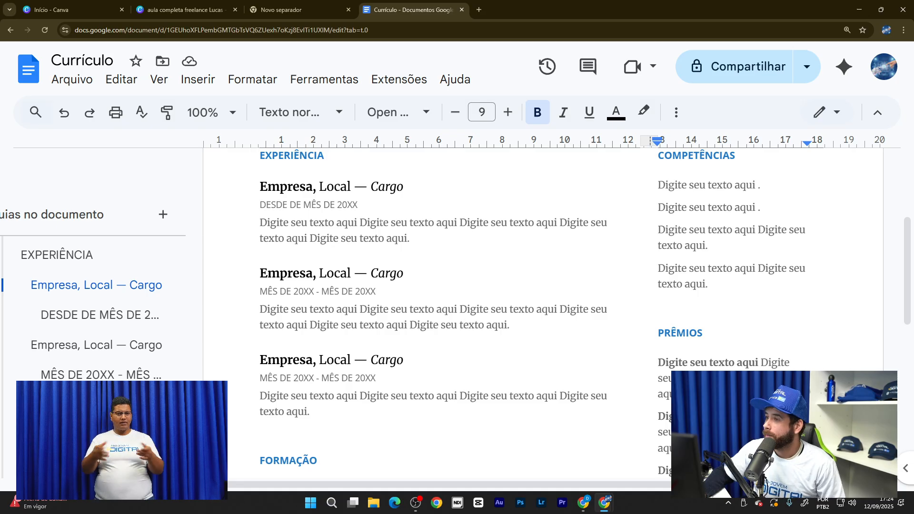
scroll(380, 222, up, 1)
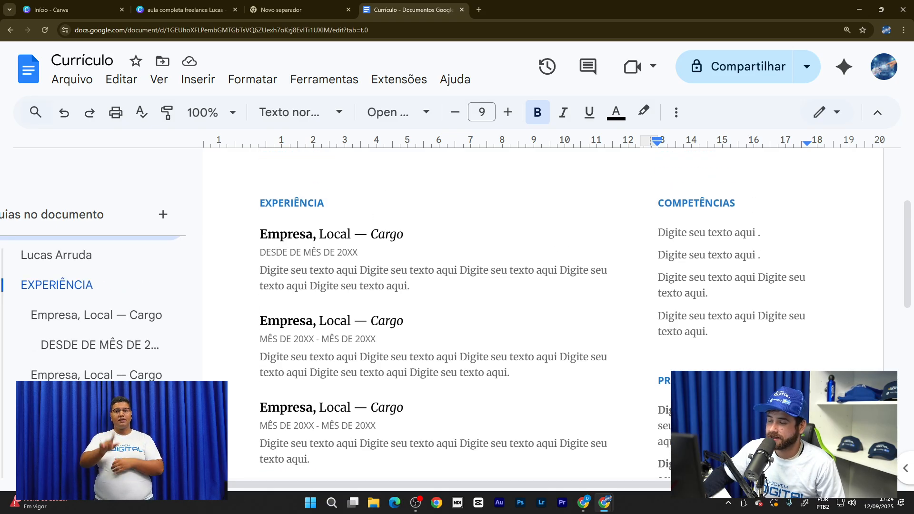
scroll(483, 213, down, 2)
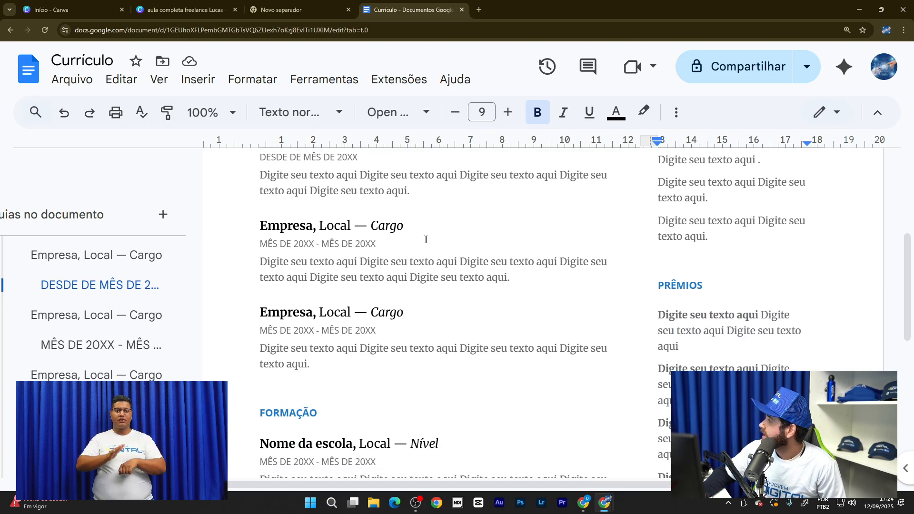
scroll(426, 239, up, 1)
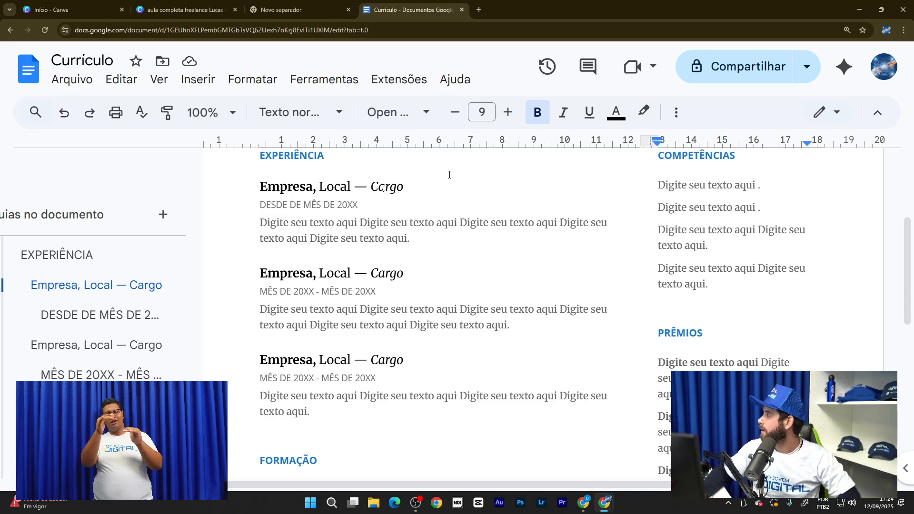
scroll(336, 221, down, 1)
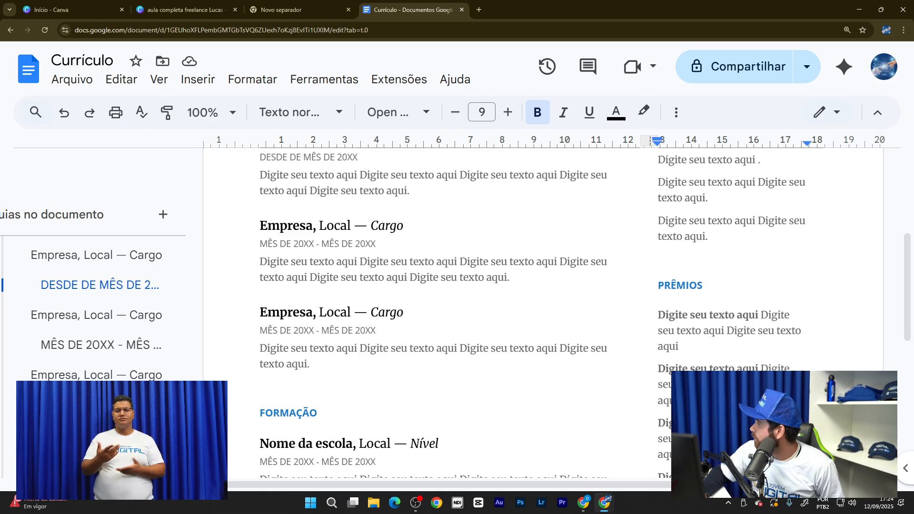
- Replace Empresa, Local and Cargo in the third heading with Duda Decor, Aguas Claras and Vendodor
drag(260, 312, 313, 312)
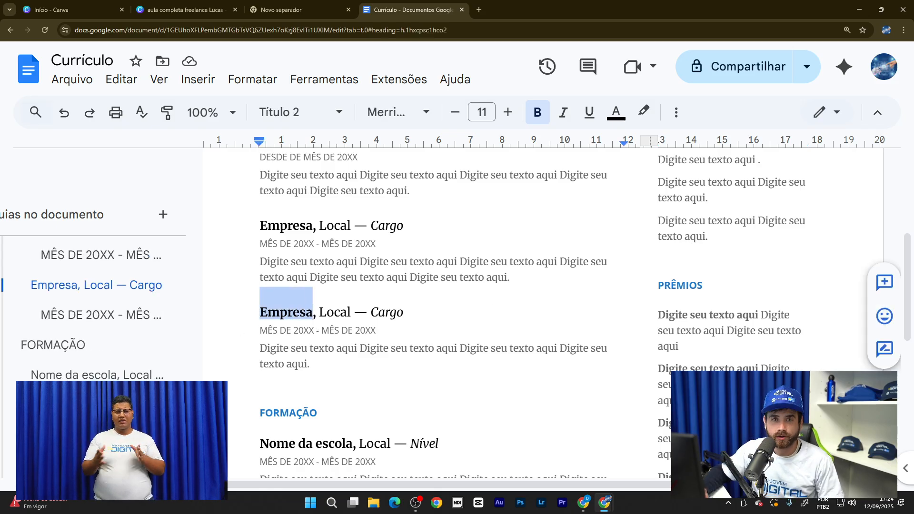
text(Duda )
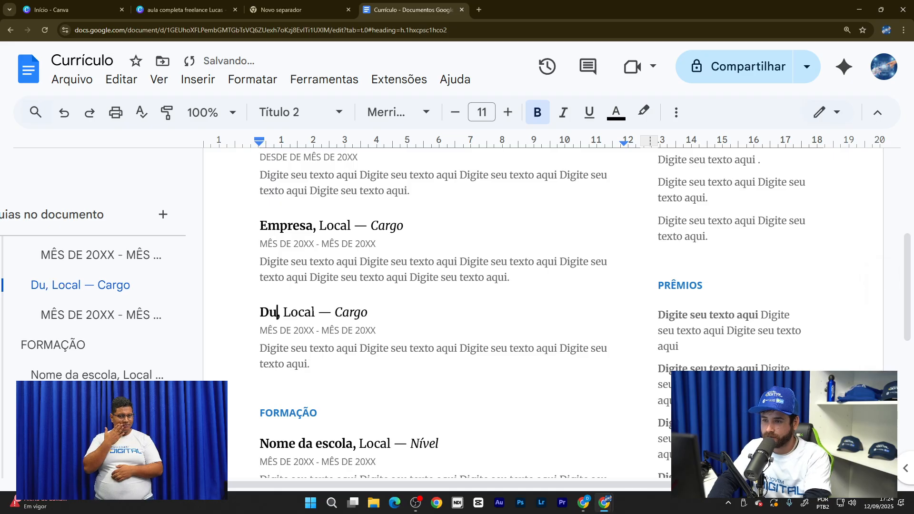
text(Dec)
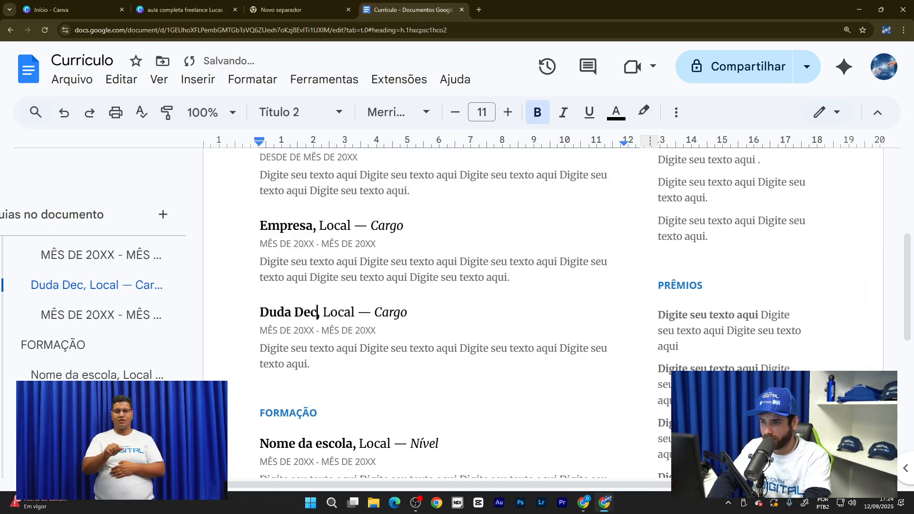
text(or)
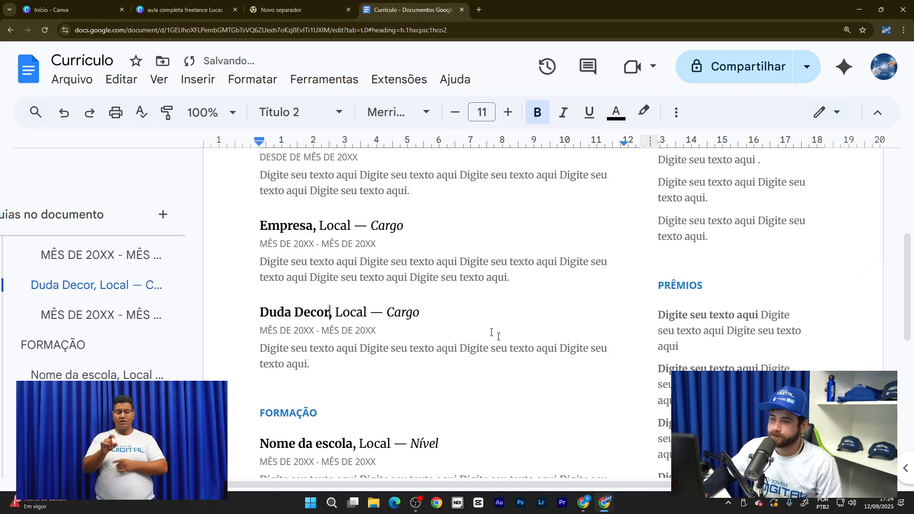
drag(334, 312, 367, 312)
click(357, 312)
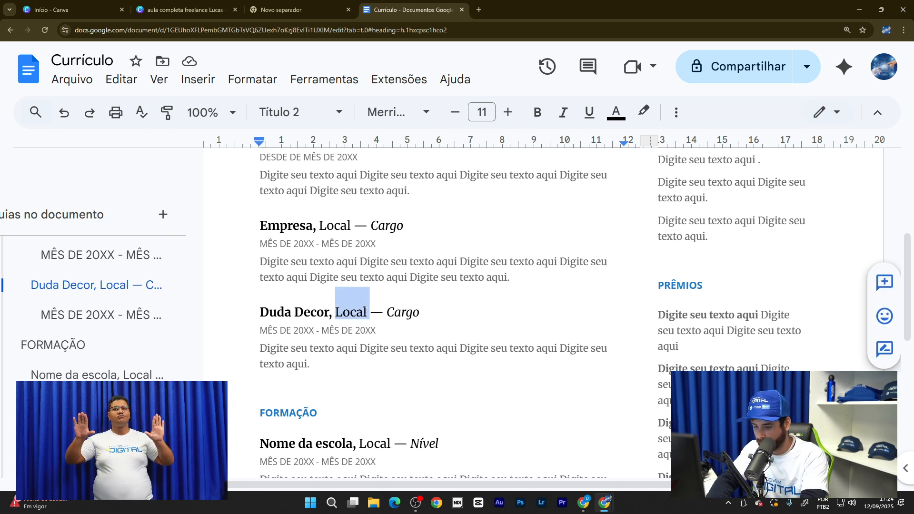
text(Ag)
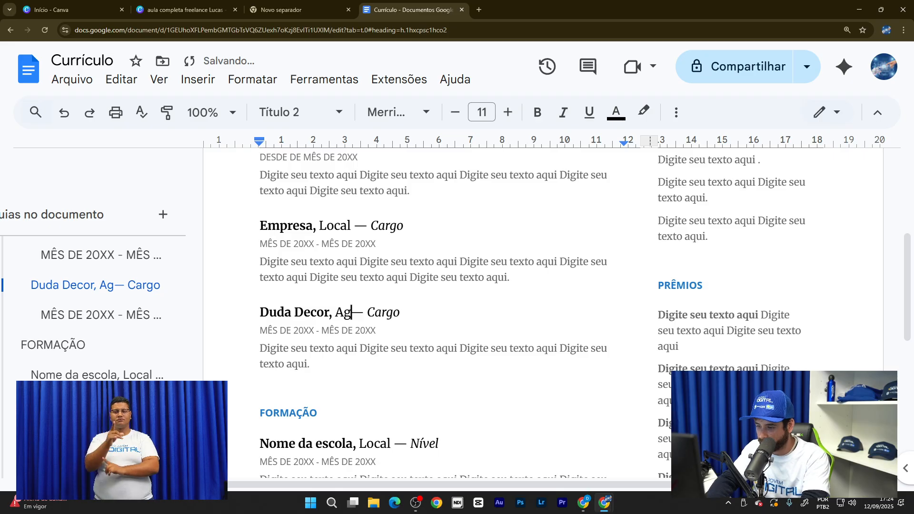
text(uas C)
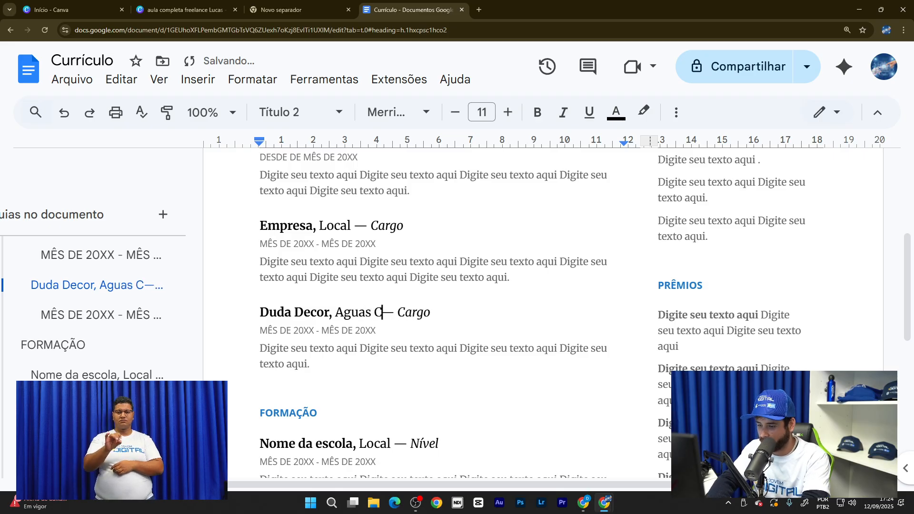
text(laras)
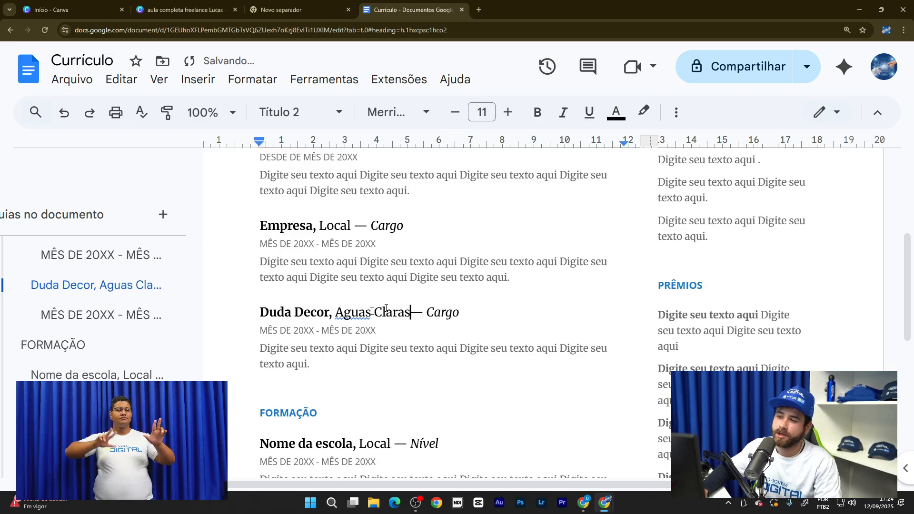
click(453, 312)
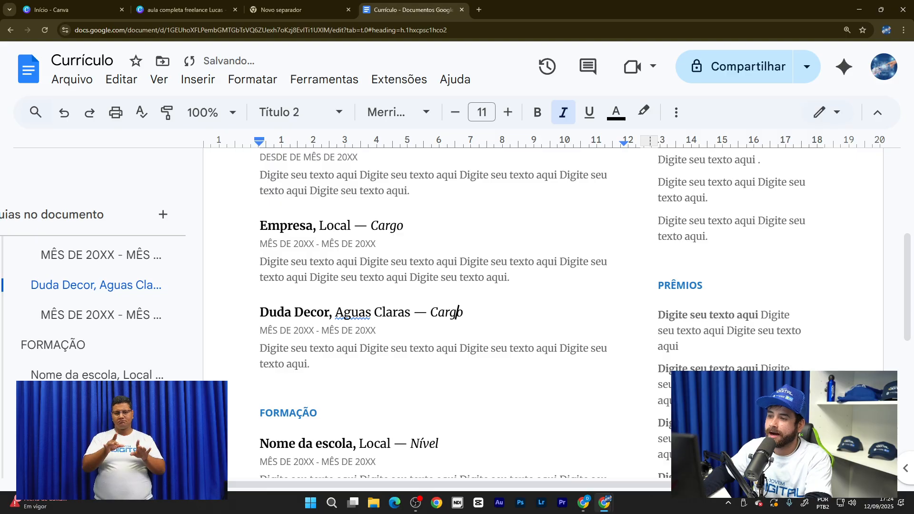
drag(431, 313, 463, 312)
click(473, 314)
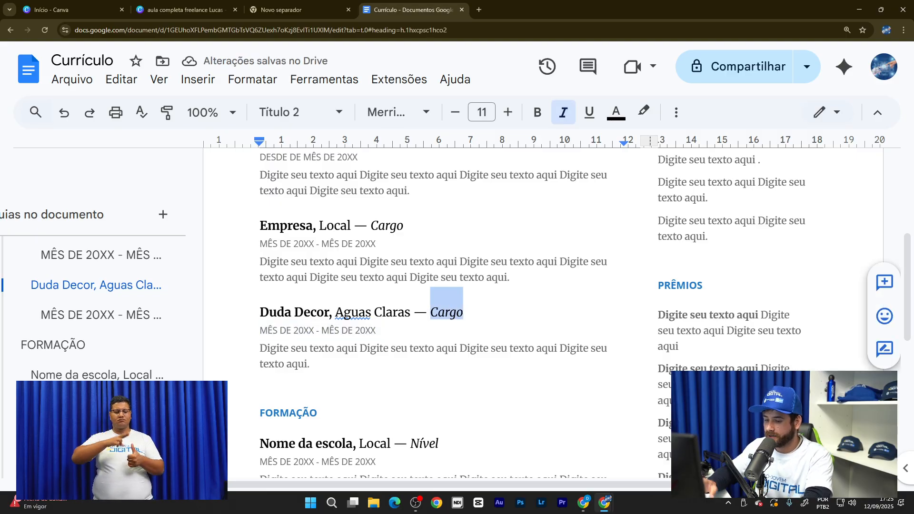
text(Vend)
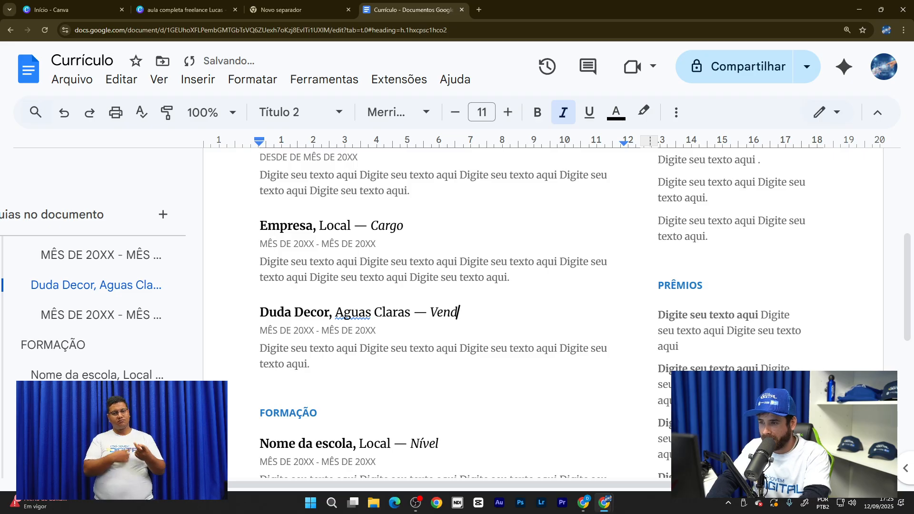
text(odor)
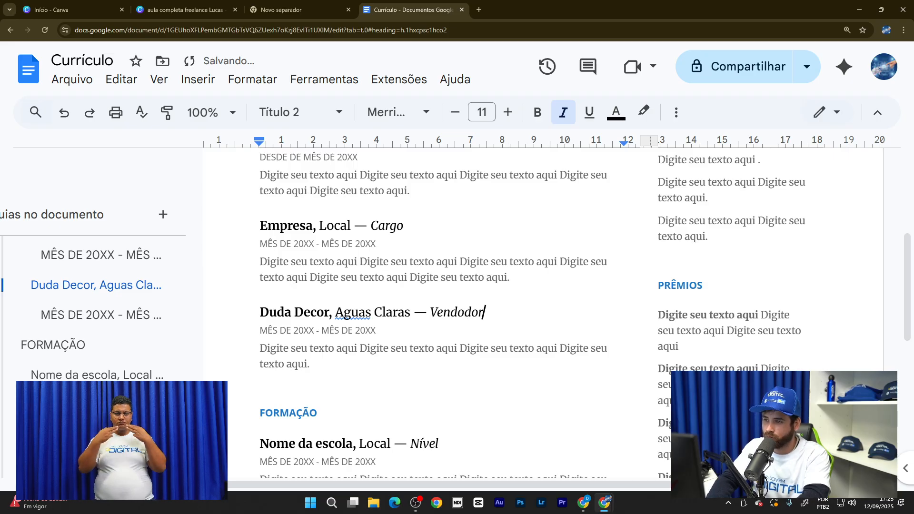
- Select the MÊS placeholder at the start of the Duda Decor date line
click(451, 312)
click(342, 349)
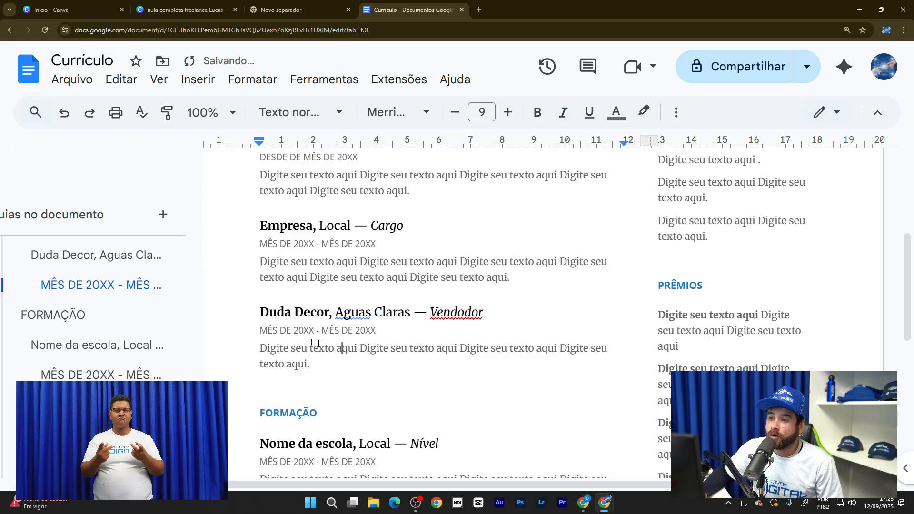
click(268, 331)
double_click(267, 330)
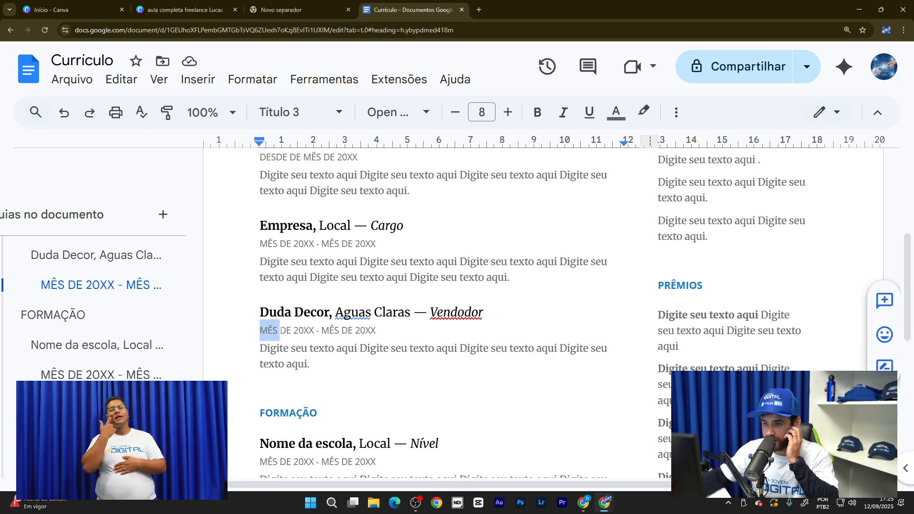
- Set the Duda Decor start date to FEVEREIRO DE 2018
click(280, 330)
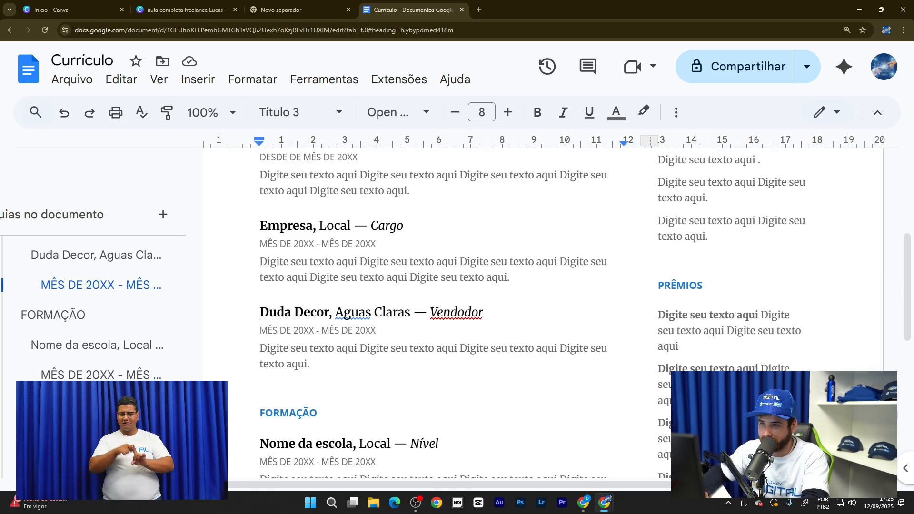
drag(260, 330, 277, 330)
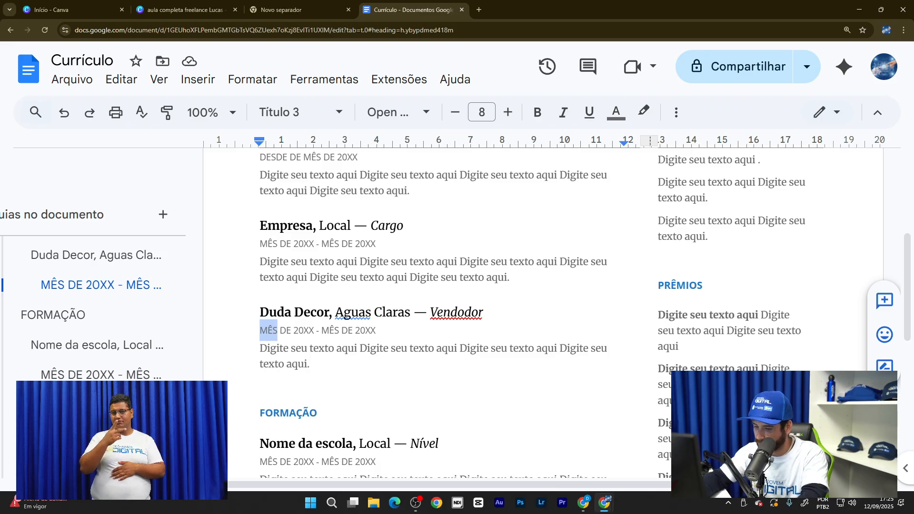
text(fe)
key(BackSpace)
key(BackSpace)
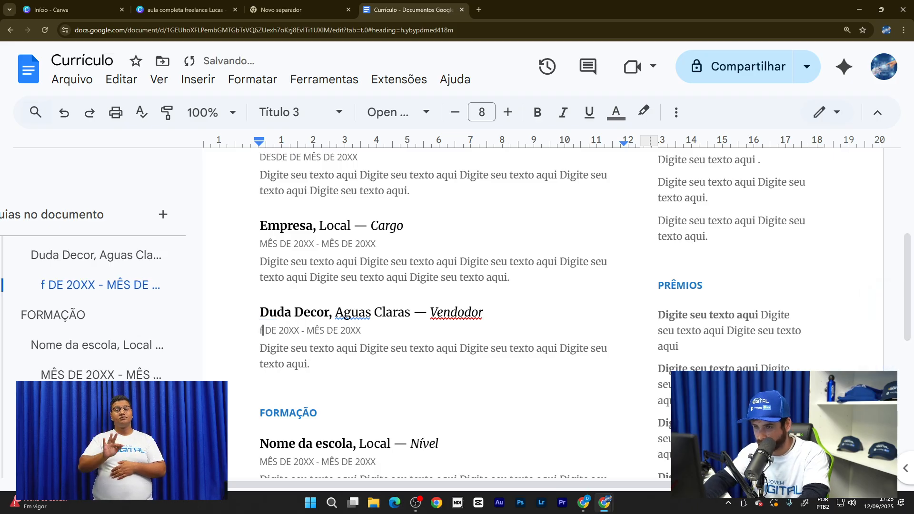
text(FE)
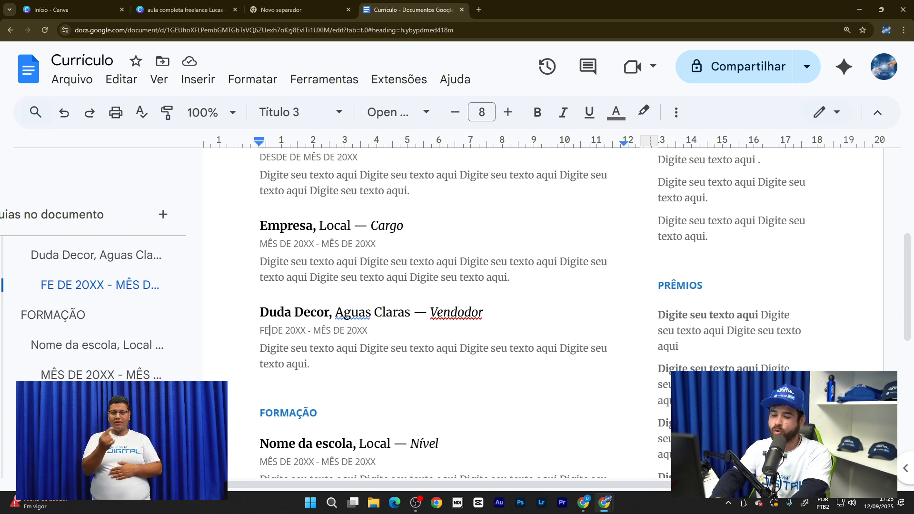
text(VE)
text(REIR)
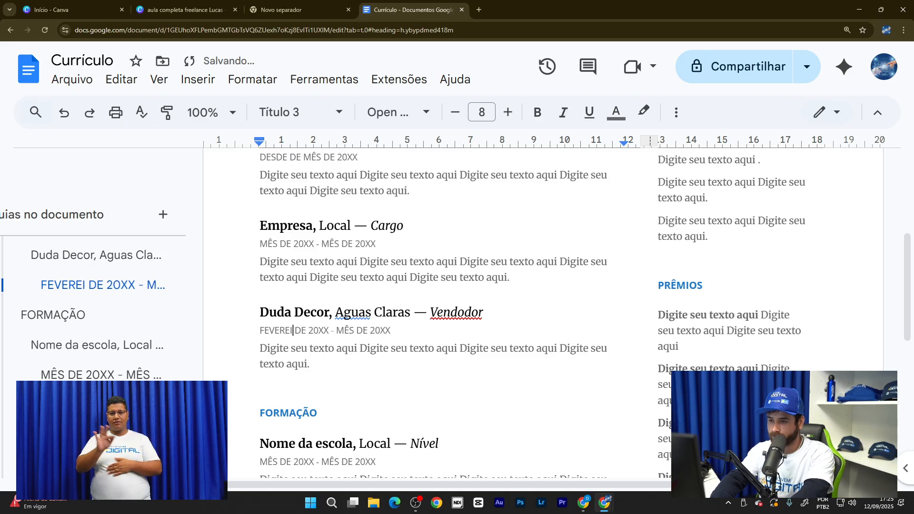
text(O)
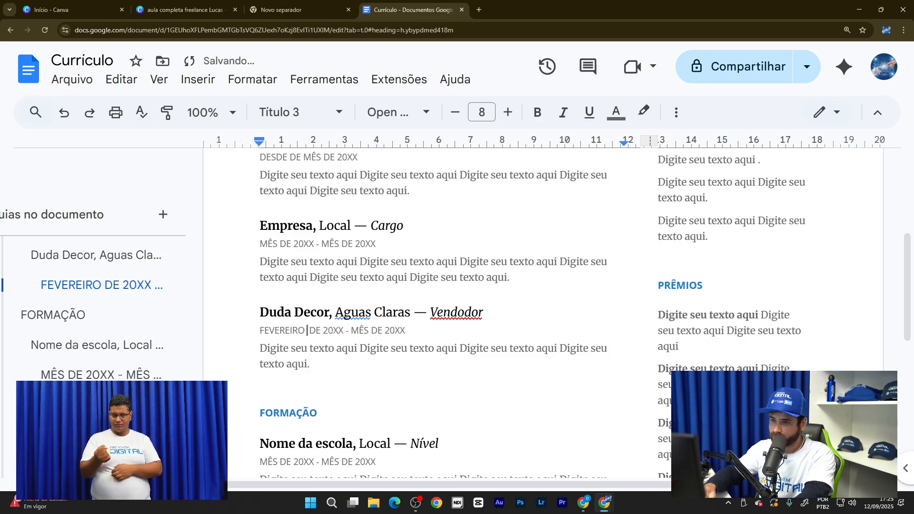
drag(347, 330, 334, 329)
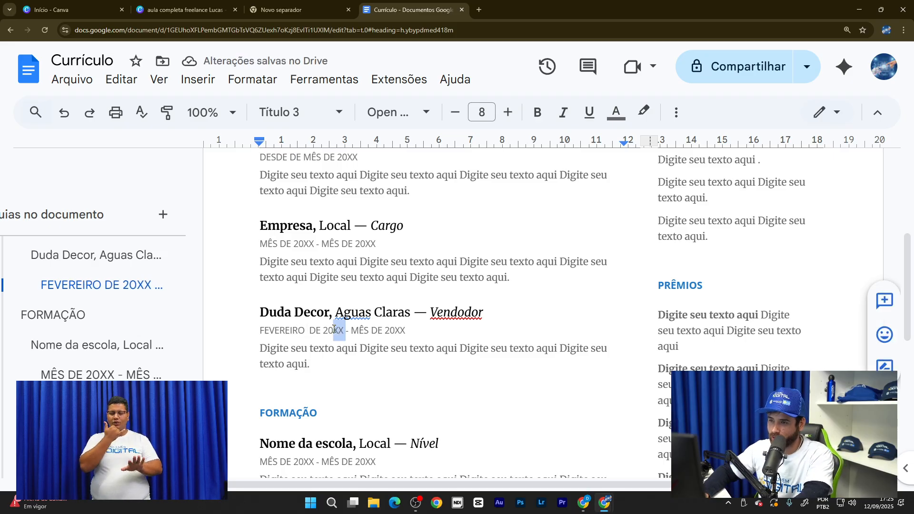
text(18)
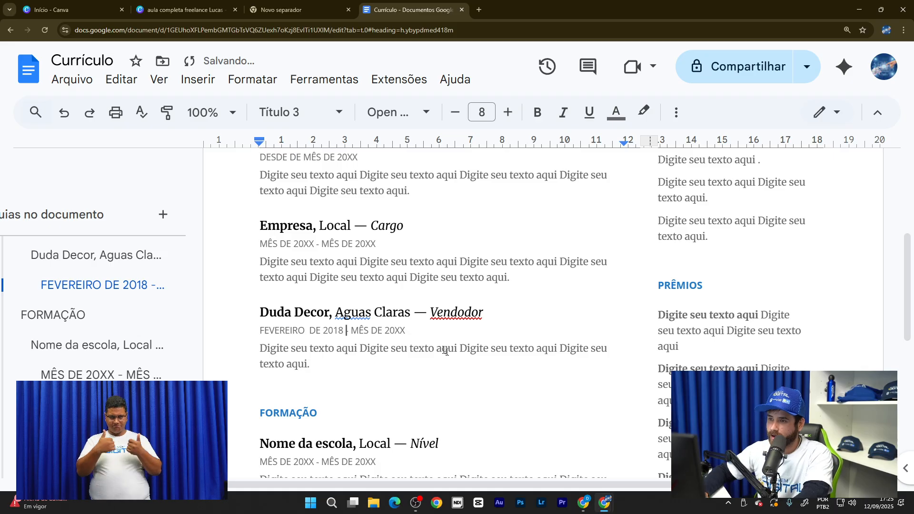
- Set the Duda Decor end date to FEVEREIRO DE 2022
drag(406, 330, 419, 330)
double_click(352, 331)
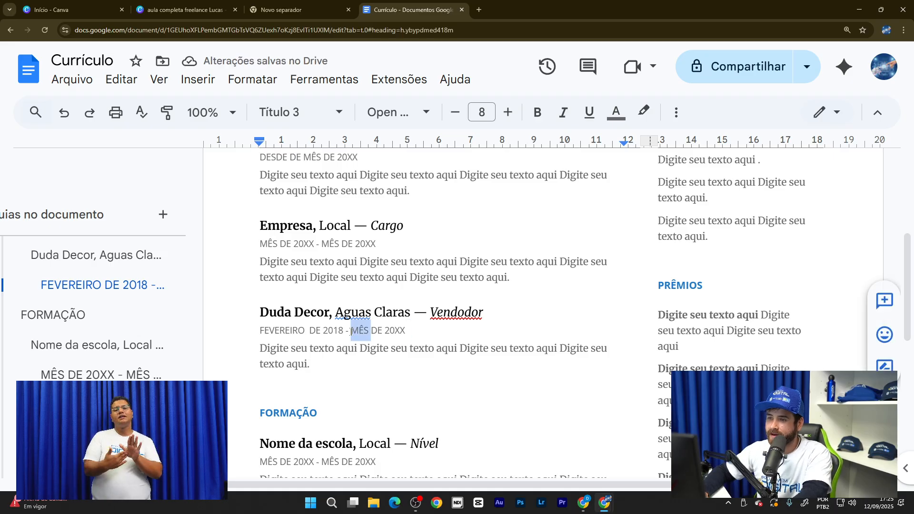
text(FE)
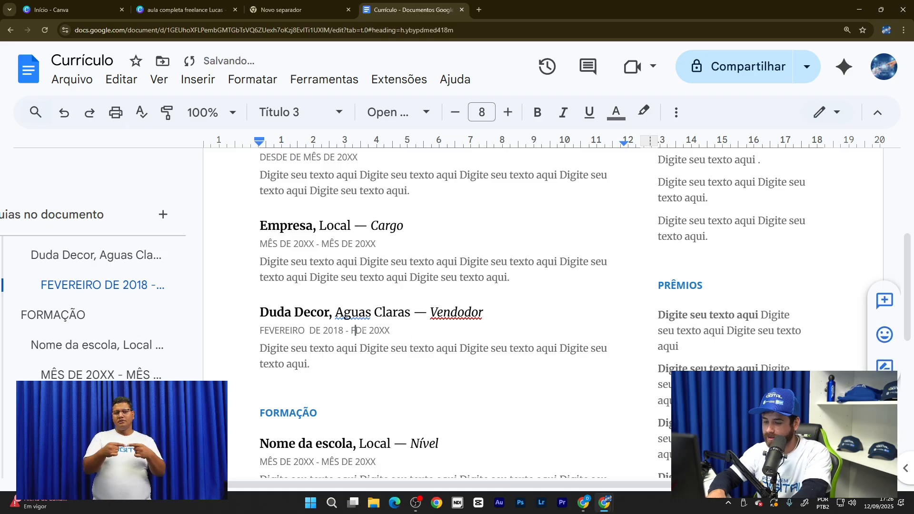
text(VE)
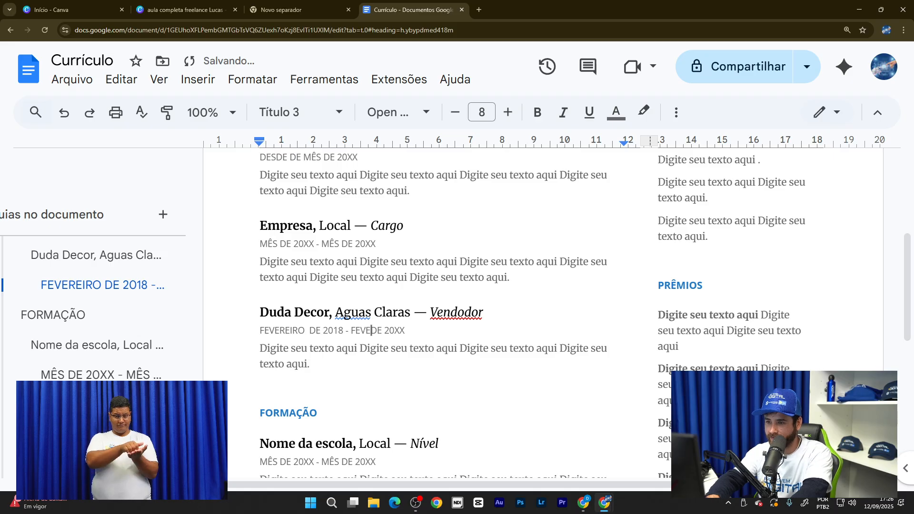
text(REIRO)
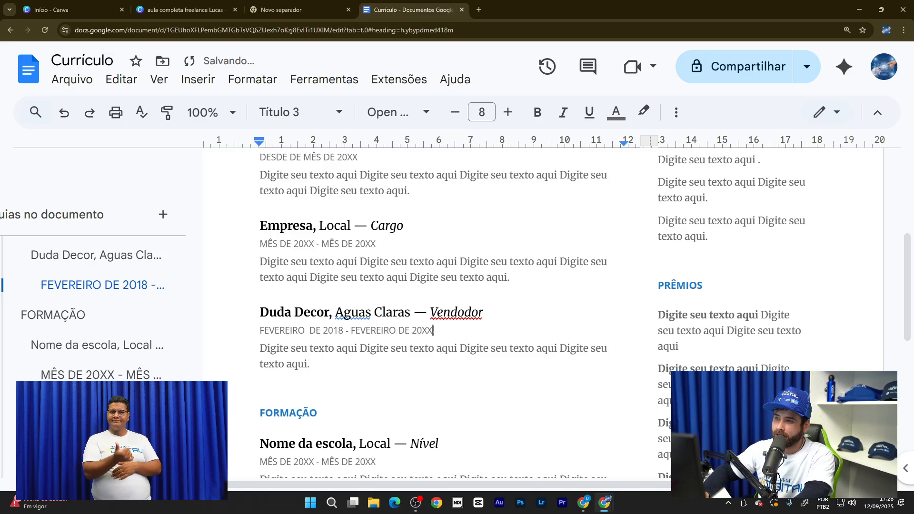
drag(433, 329, 422, 330)
text(22)
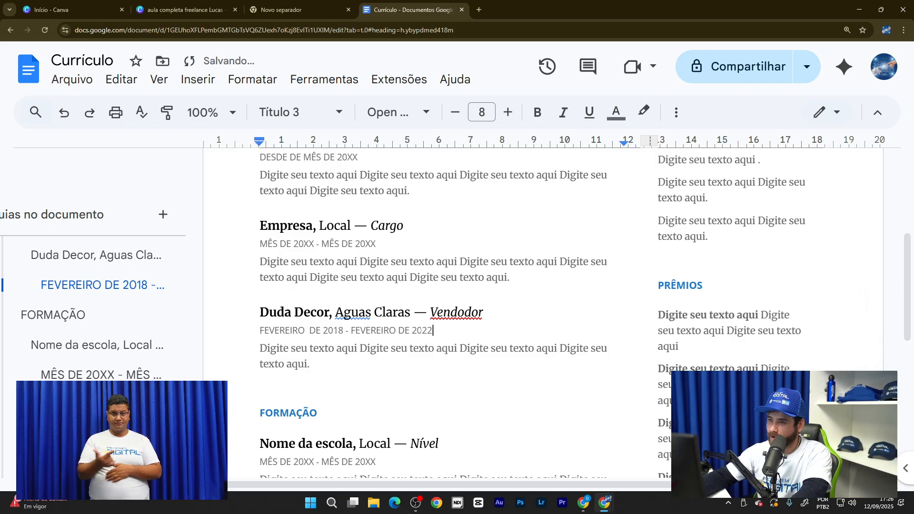
- Remove the extra space before DE 2018 and bring up spelling suggestions for Vendodor
click(310, 330)
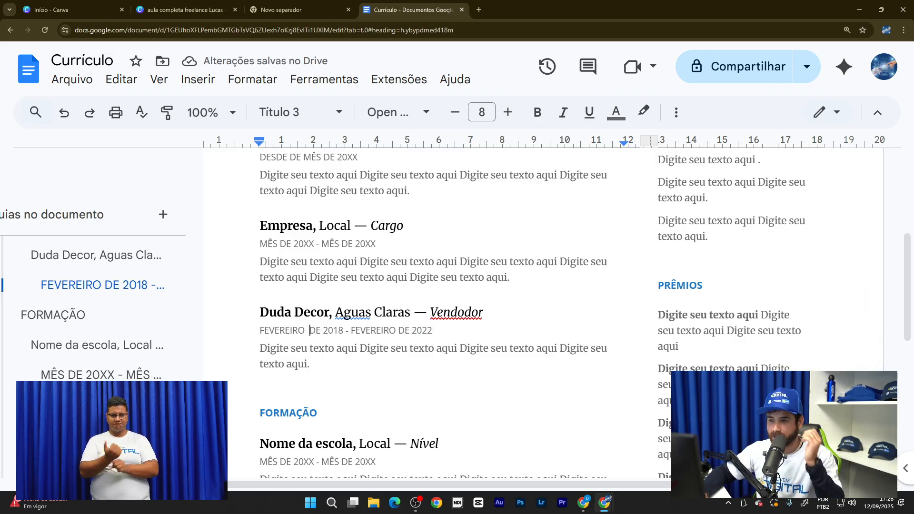
key(BackSpace)
key(End)
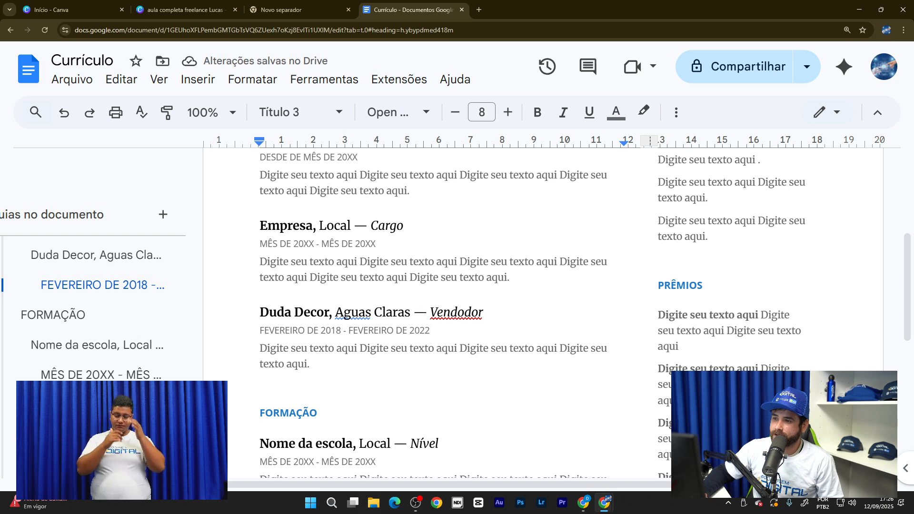
click(480, 313)
- Correct the role to Vendedor and delete the first placeholder experience entry
click(478, 293)
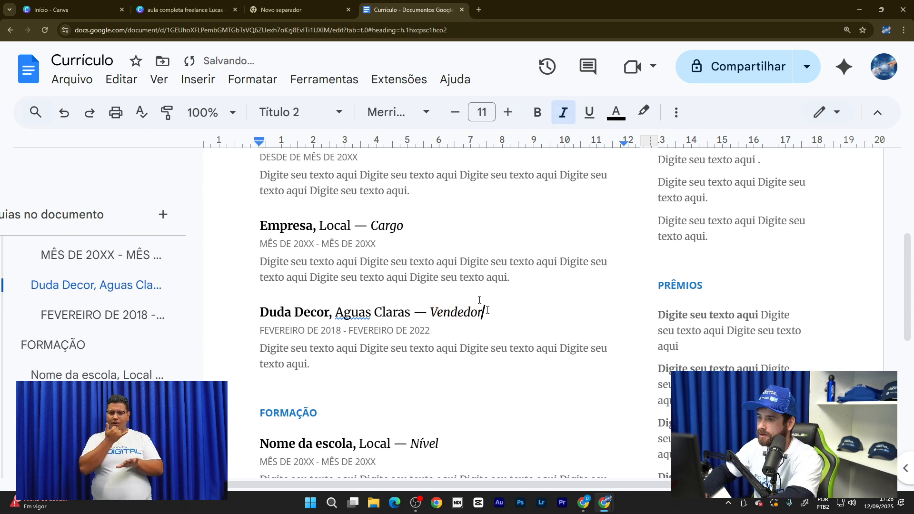
double_click(434, 330)
click(288, 226)
scroll(288, 225, up, 1)
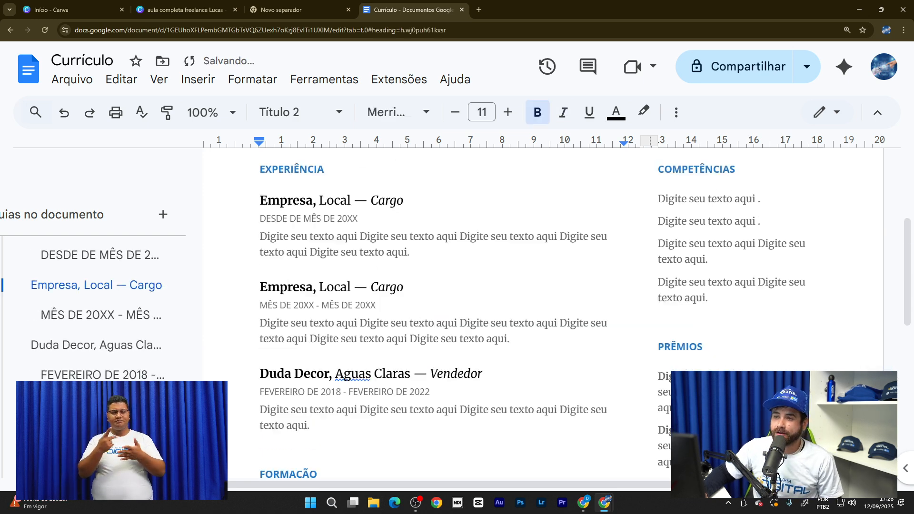
scroll(257, 267, up, 1)
drag(259, 266, 410, 333)
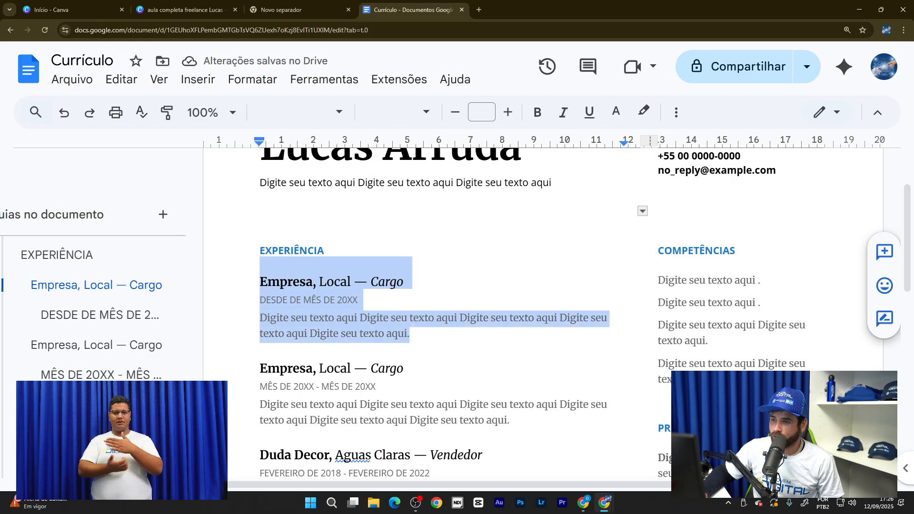
key(BackSpace)
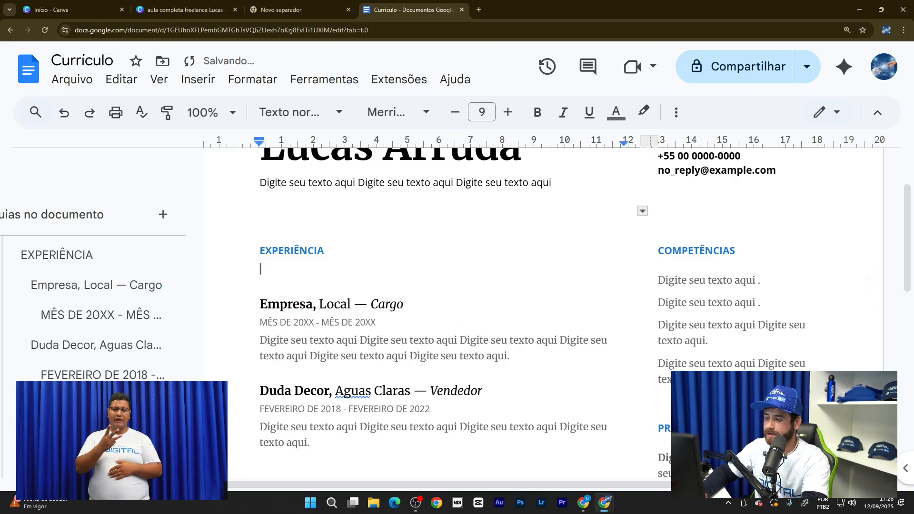
key(Delete)
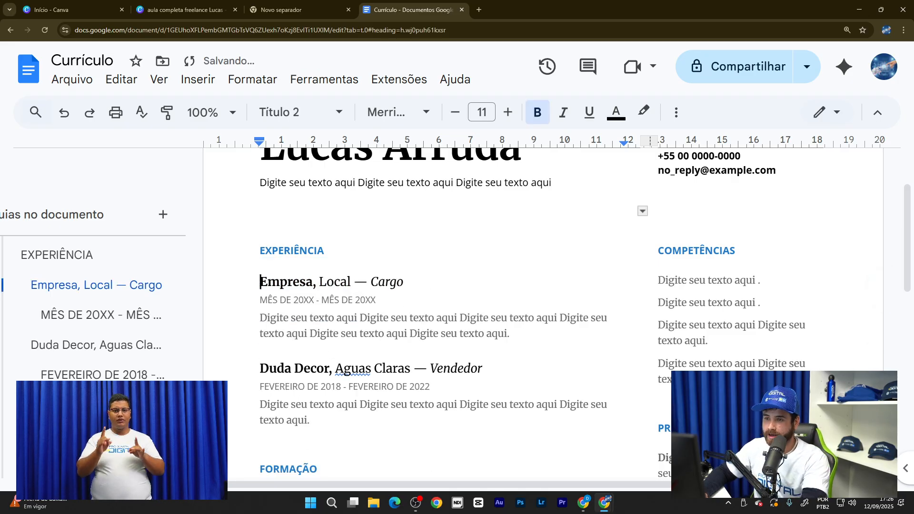
- Replace Empresa with nyx and Local with SIA in the next experience heading
key(shift+Right)
key(shift+Right)
key(shift+Right)
key(shift+Right)
key(shift+Right)
key(shift+Right)
key(shift+Right)
key(shift+Right)
key(shift+Left)
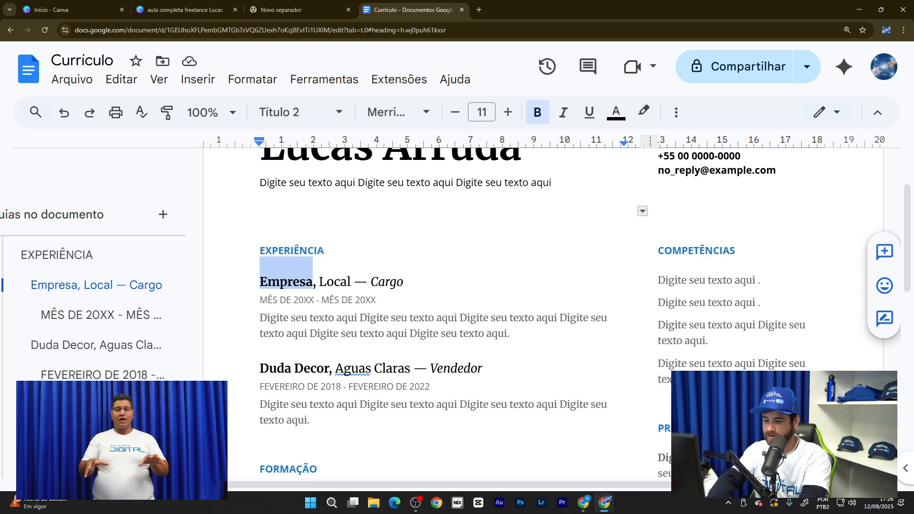
text(nyx)
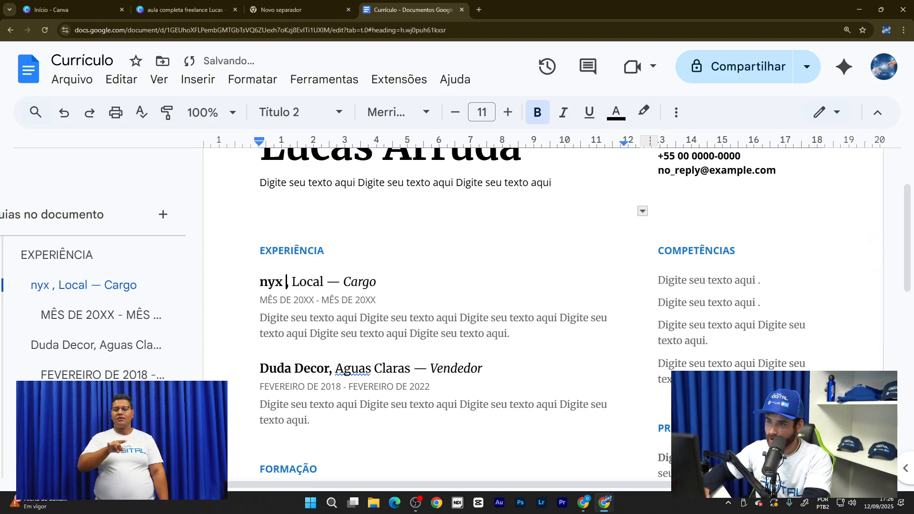
drag(300, 282, 307, 282)
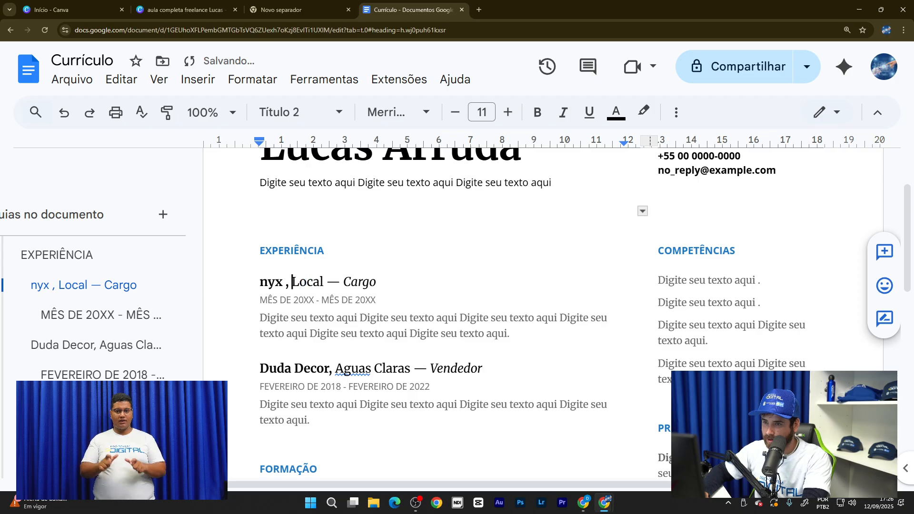
double_click(307, 282)
text(si)
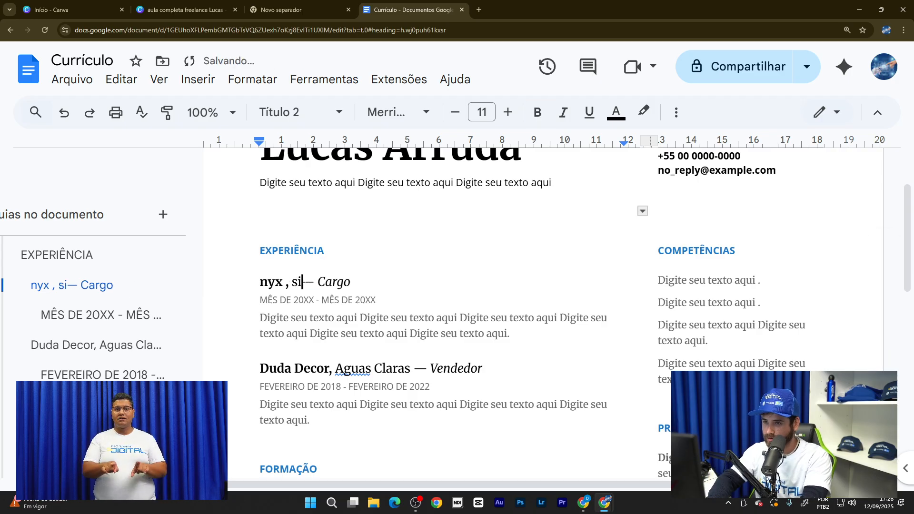
key(BackSpace)
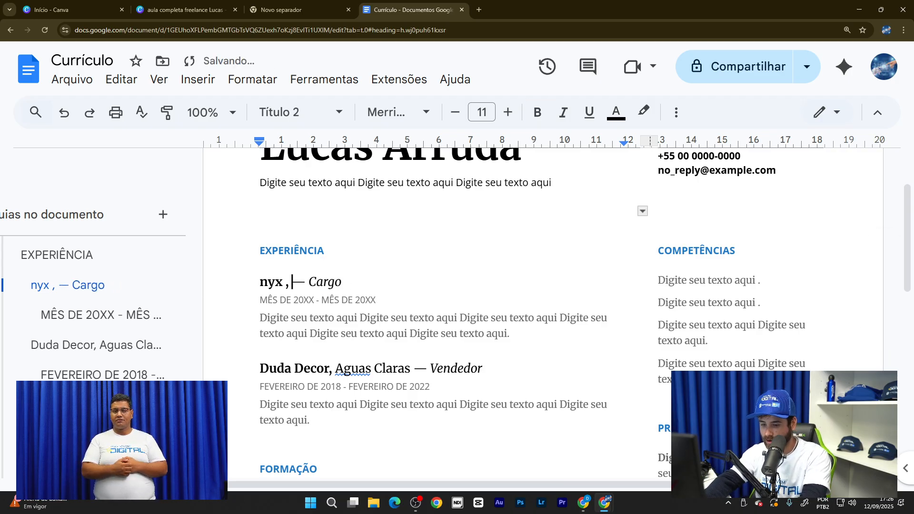
text(SIA)
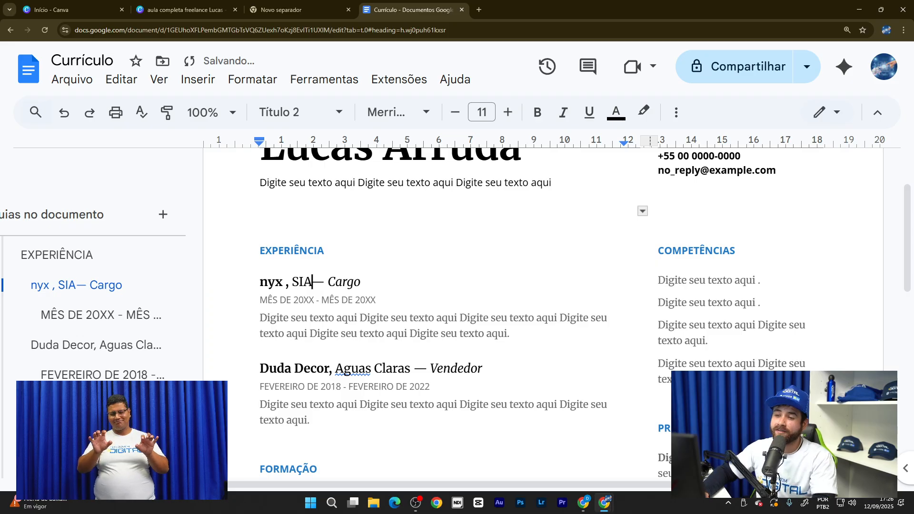
click(428, 369)
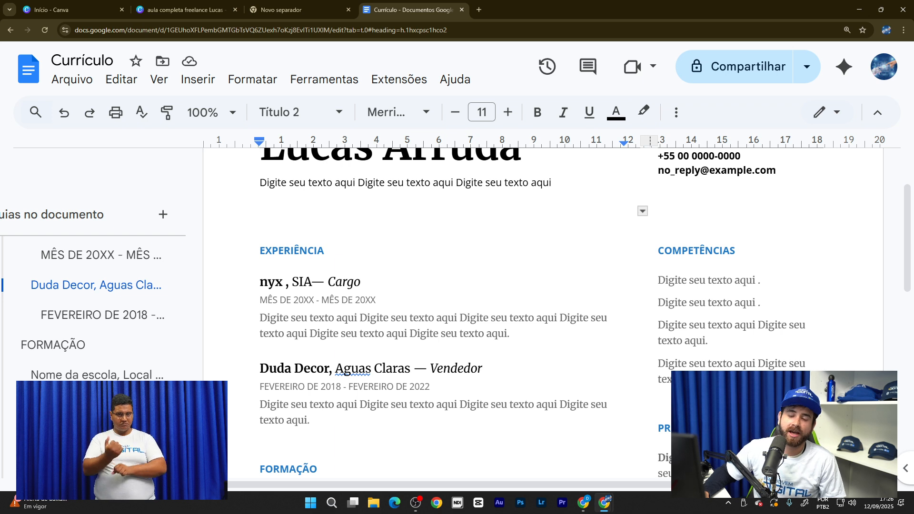
scroll(419, 415, down, 1)
scroll(402, 361, up, 2)
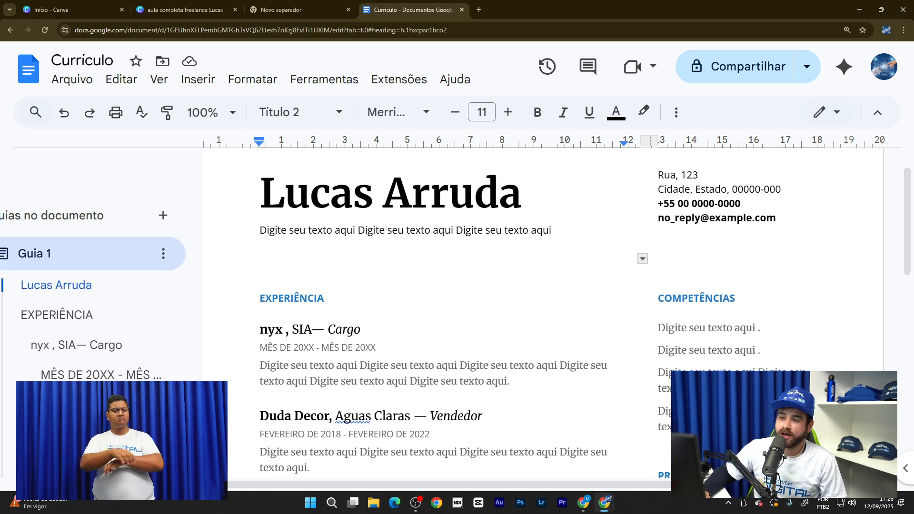
- Make the nyx entry's date line read 'fevereiro DE 2022 -', deleting the end-date placeholder
mouse_move(260, 347)
mouse_down()
mouse_move(287, 347)
mouse_move(278, 347)
mouse_up()
text(feve)
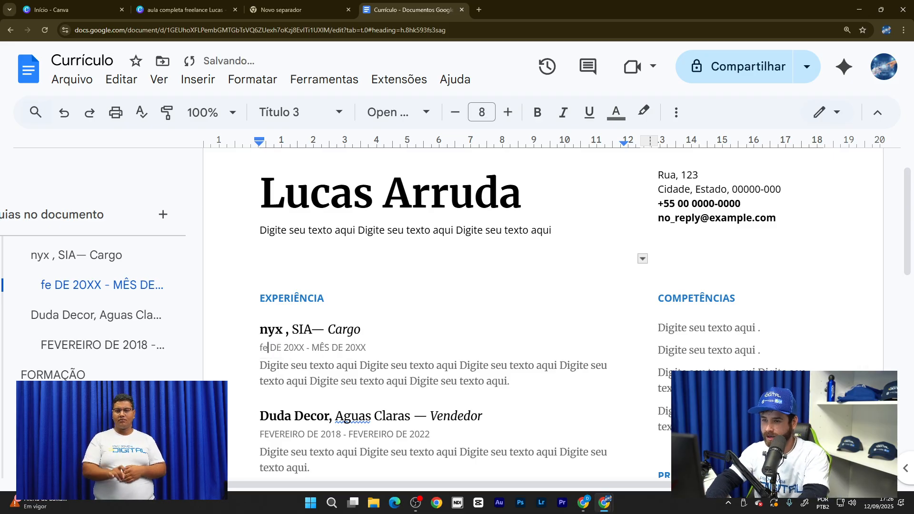
text(reiro)
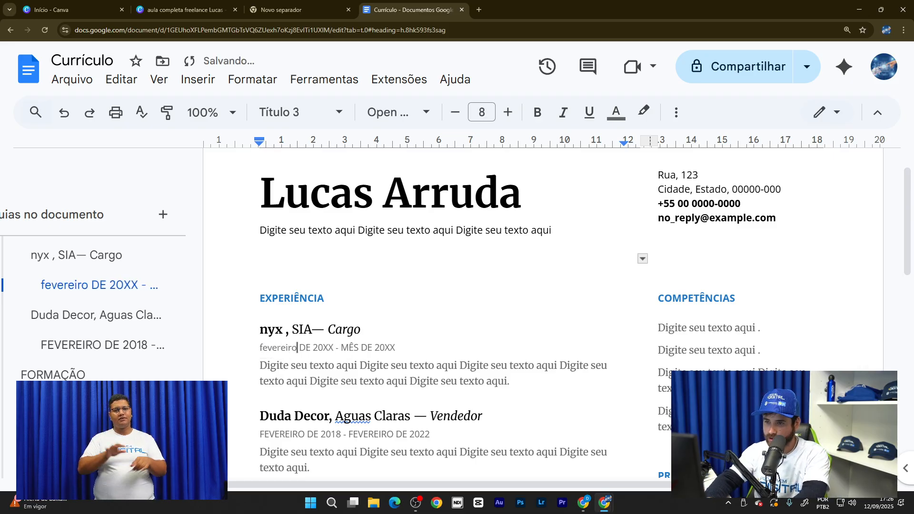
key(BackSpace)
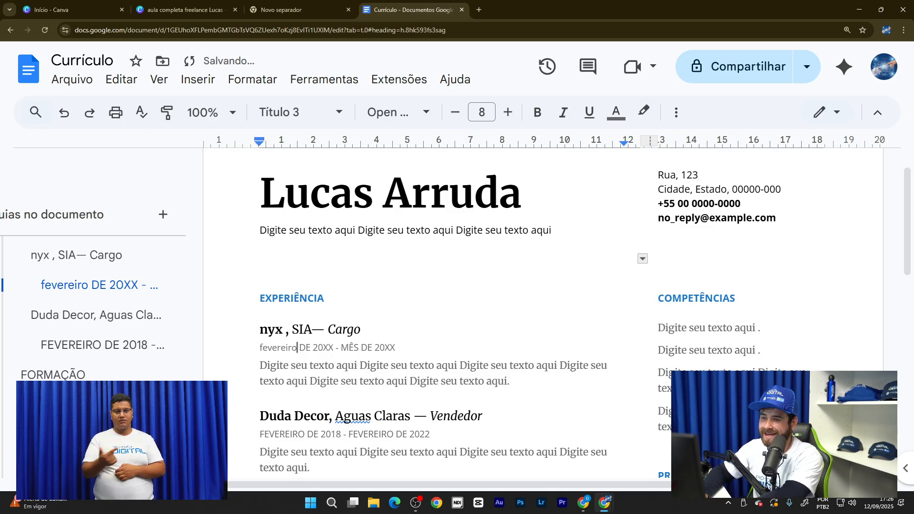
click(334, 348)
key(BackSpace)
key(BackSpace)
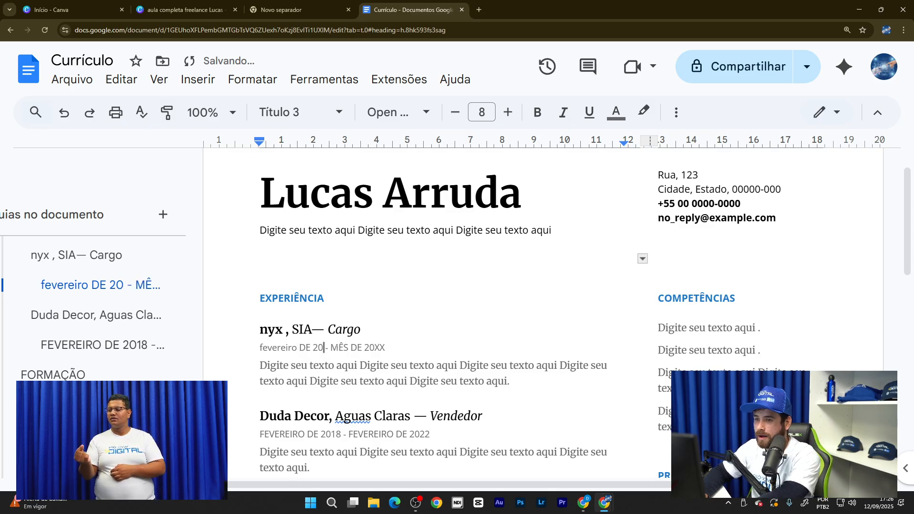
text(22)
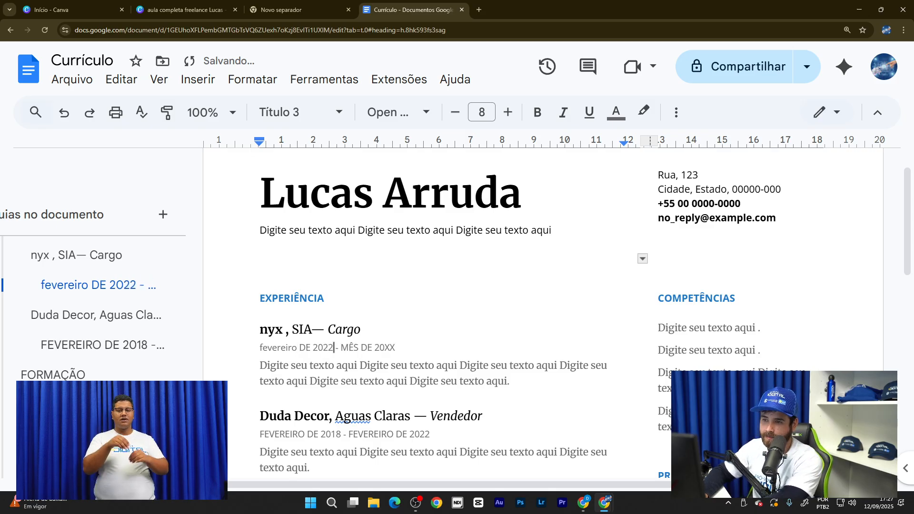
click(395, 348)
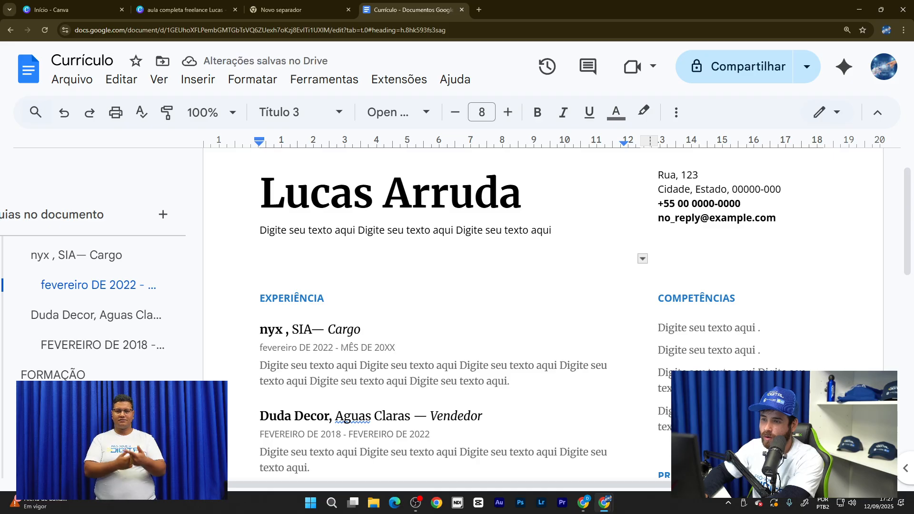
drag(341, 347, 395, 349)
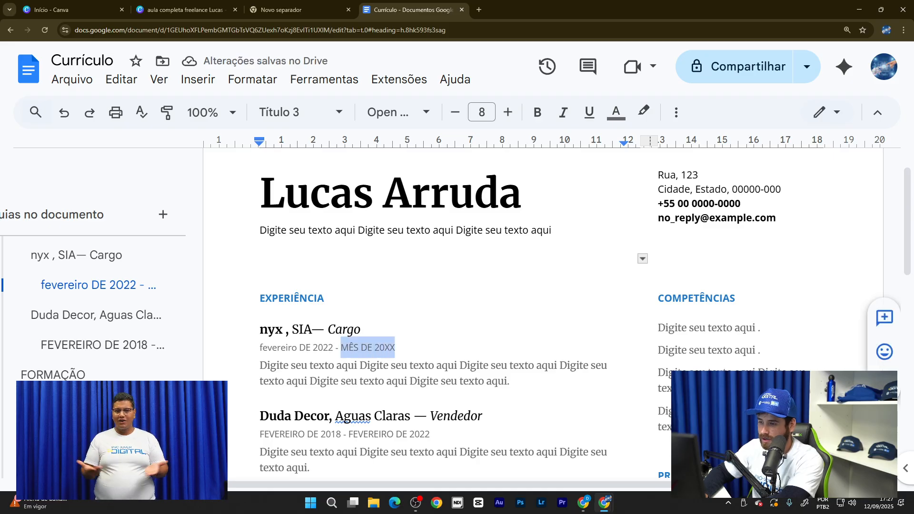
key(BackSpace)
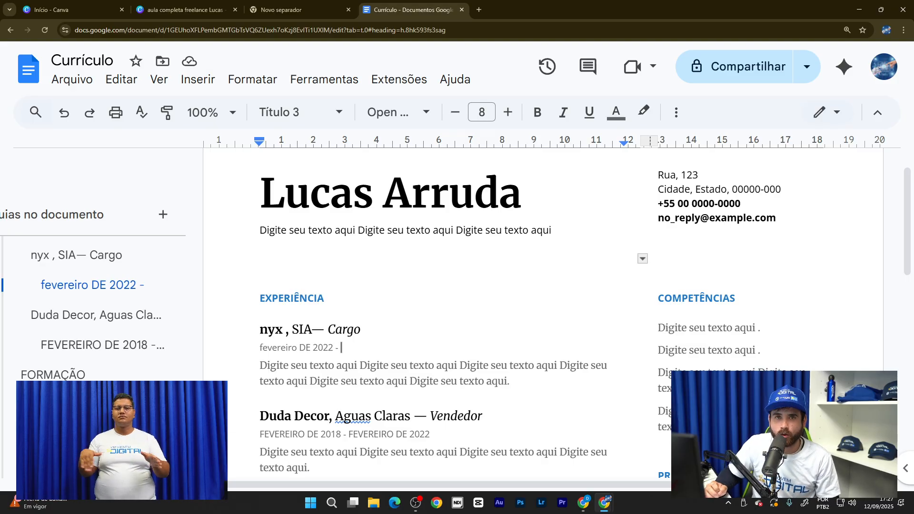
scroll(420, 352, down, 1)
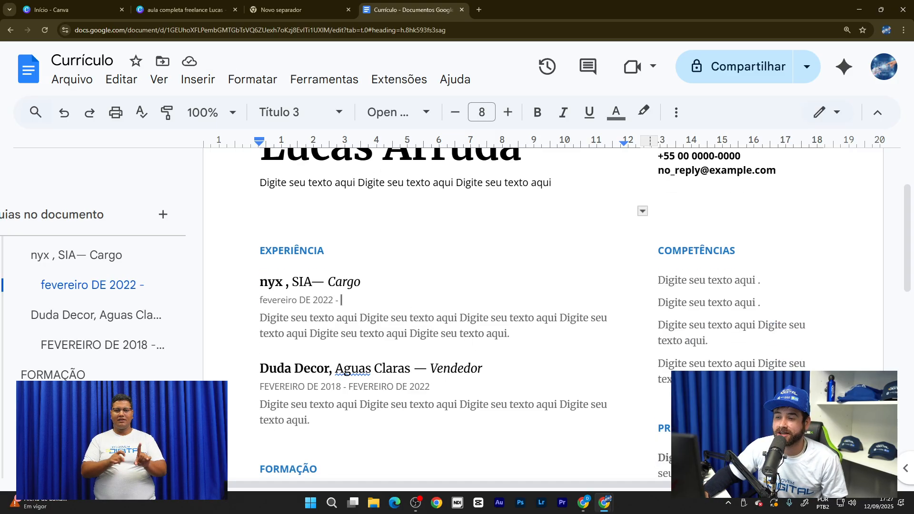
double_click(486, 369)
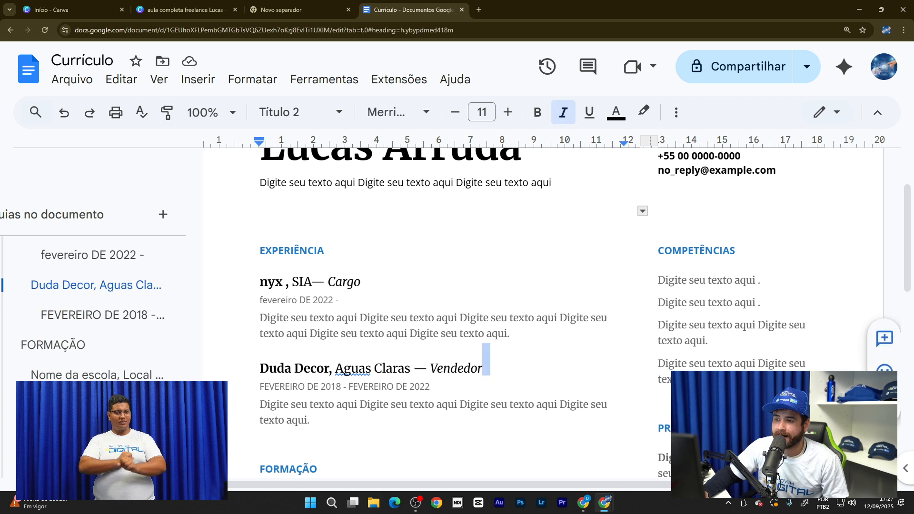
click(486, 368)
scroll(486, 368, down, 1)
scroll(584, 318, down, 1)
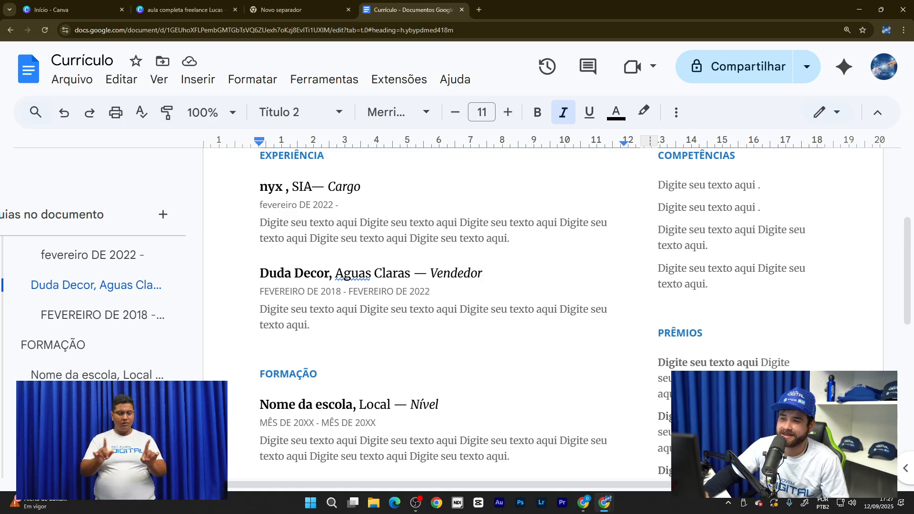
scroll(378, 344, up, 1)
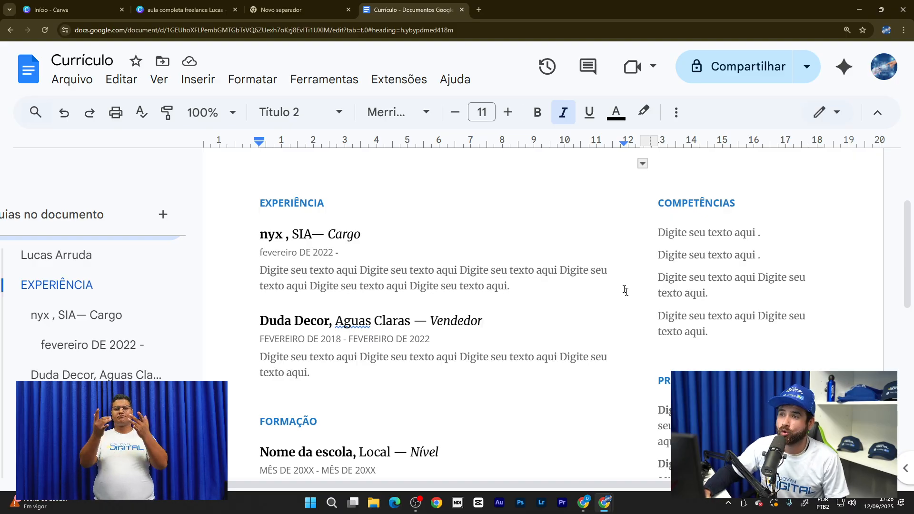
scroll(543, 182, down, 2)
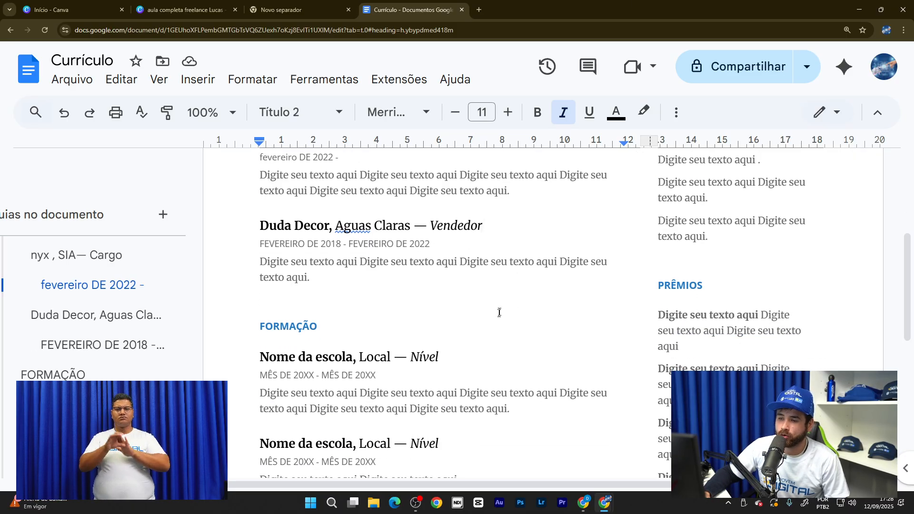
scroll(500, 312, up, 2)
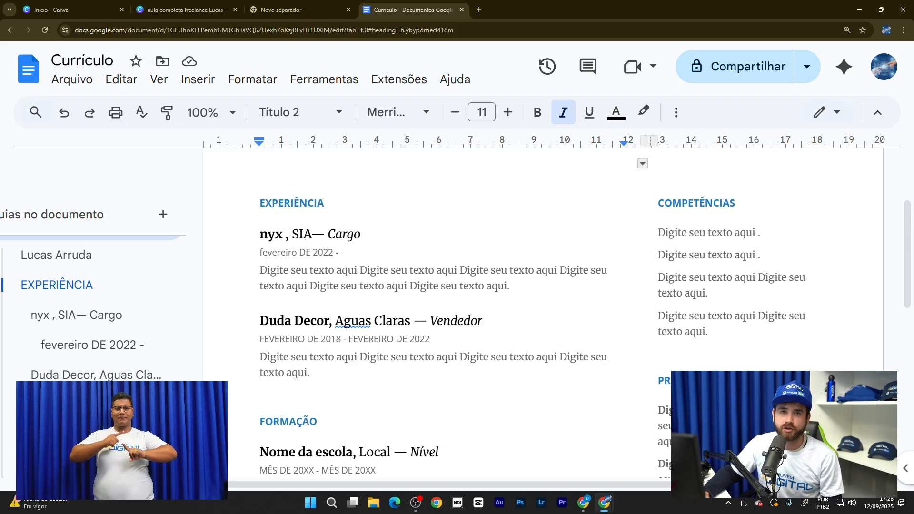
scroll(476, 310, down, 3)
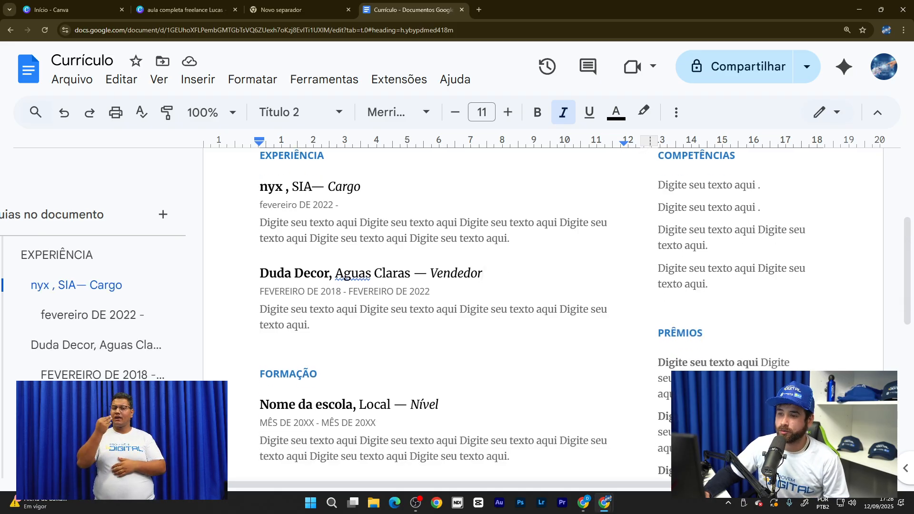
scroll(308, 311, up, 1)
- Replace the two 'Nome da escola' placeholders under FORMAÇÃO with IESB and CEM 310
scroll(307, 310, down, 4)
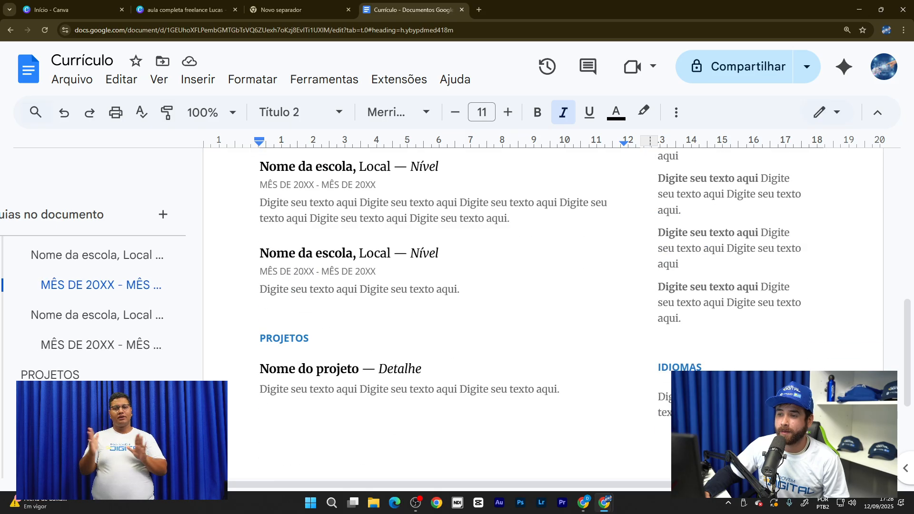
scroll(307, 310, up, 3)
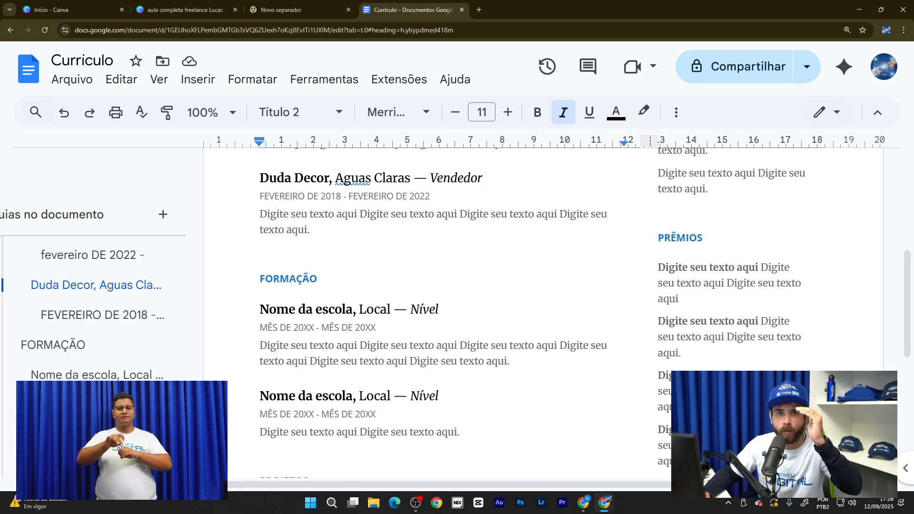
scroll(242, 304, down, 2)
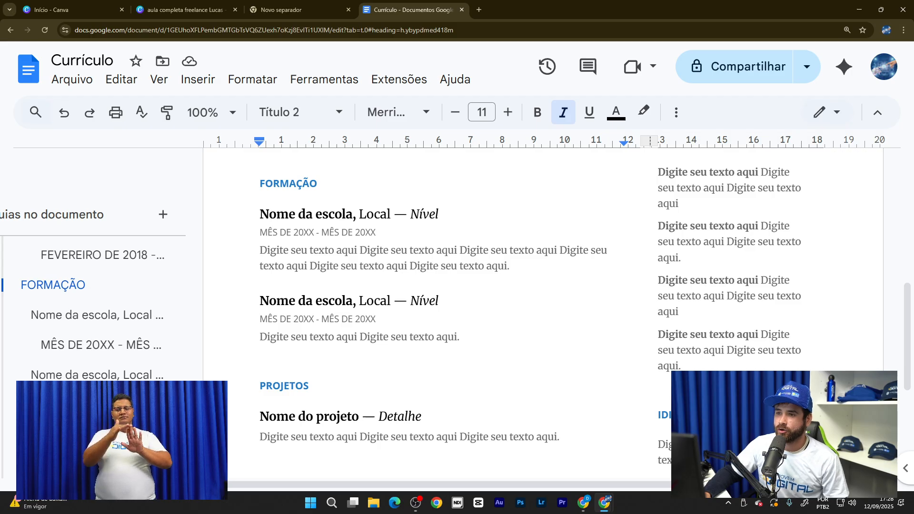
drag(265, 214, 353, 214)
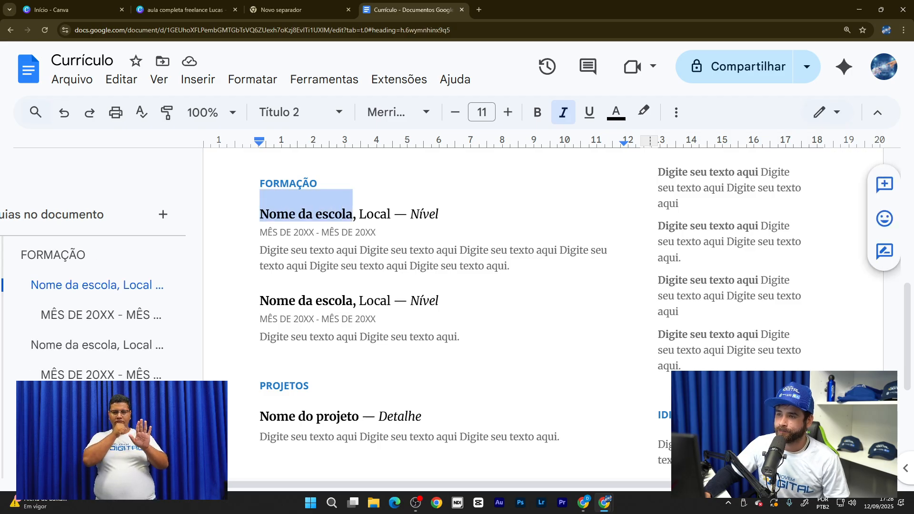
text(IES)
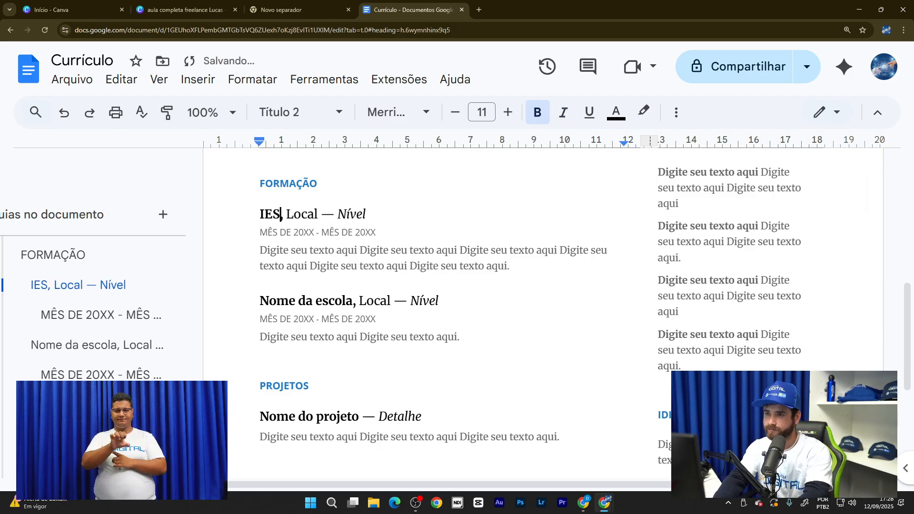
text(B)
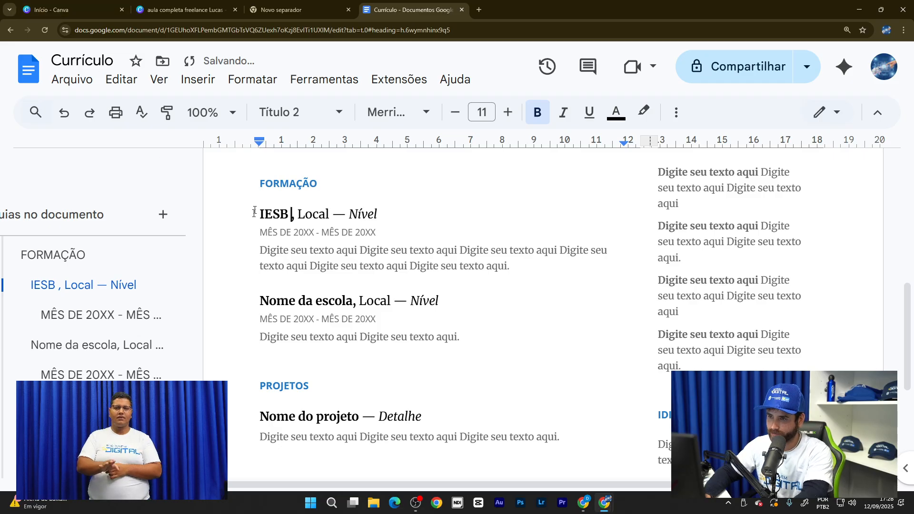
scroll(267, 285, down, 1)
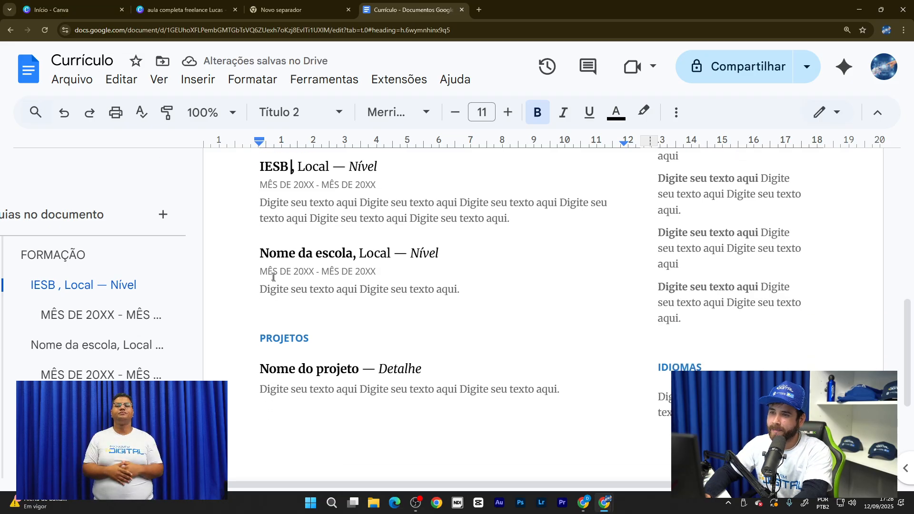
drag(260, 253, 353, 254)
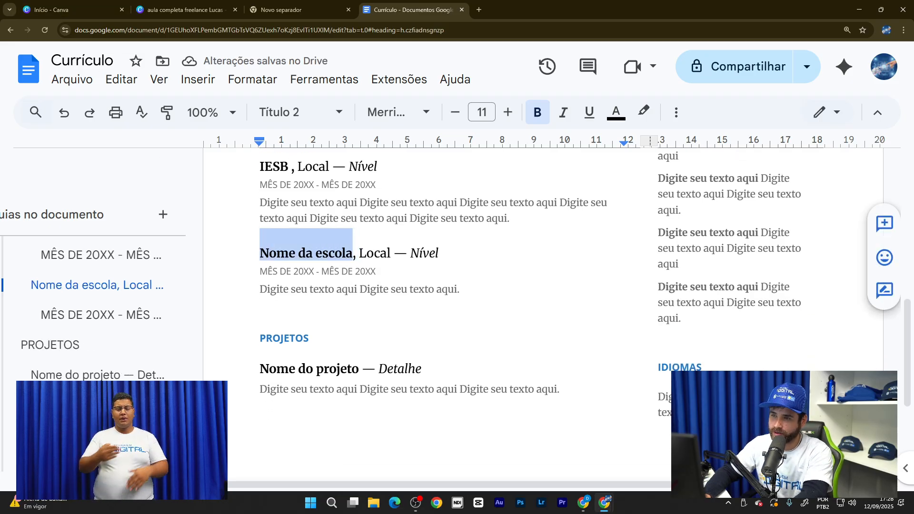
text(cem)
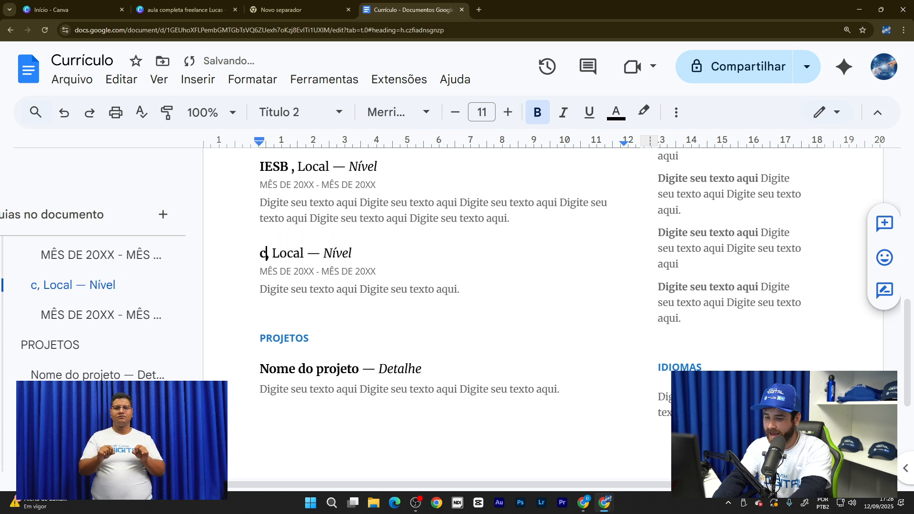
key(BackSpace)
key(BackSpace)
key(BackSpace)
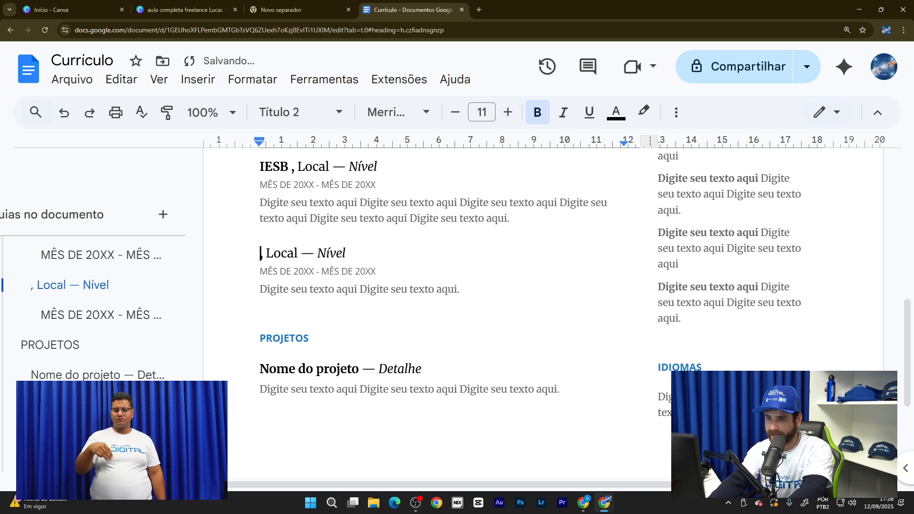
text(CEM)
text( 31)
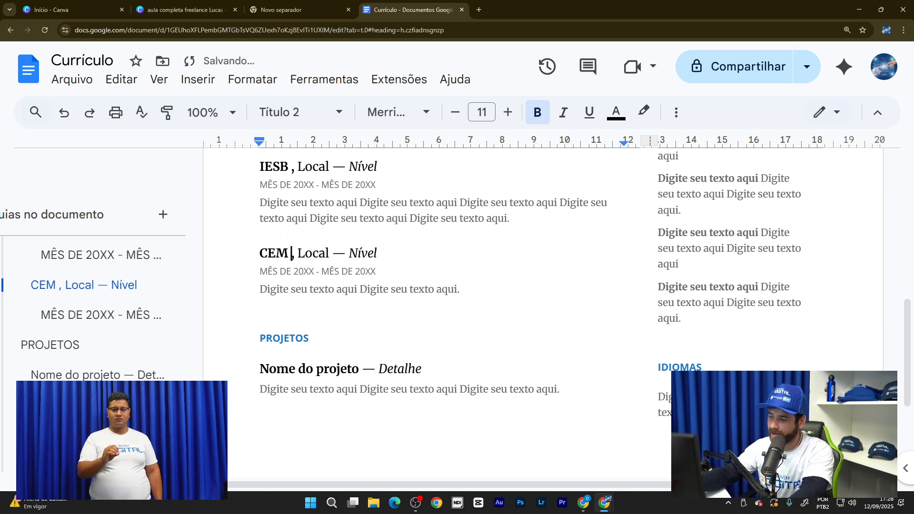
text(0)
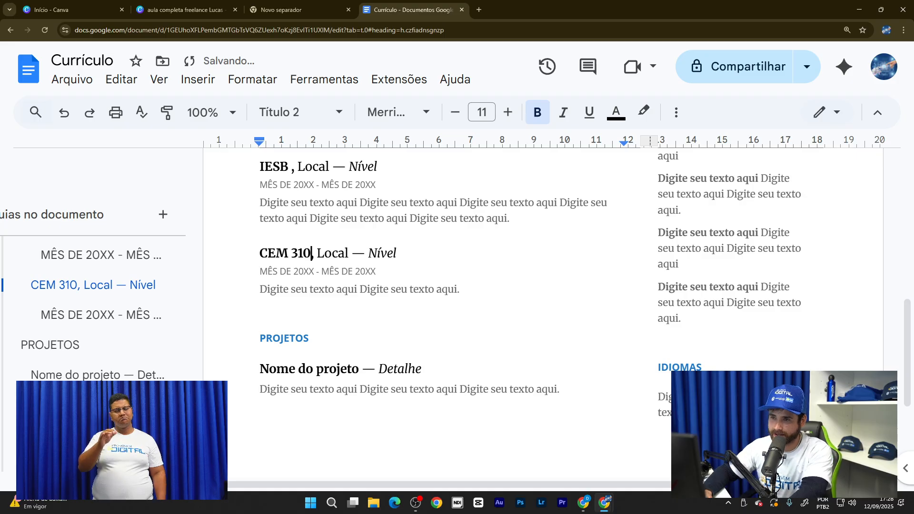
click(484, 319)
scroll(478, 315, down, 1)
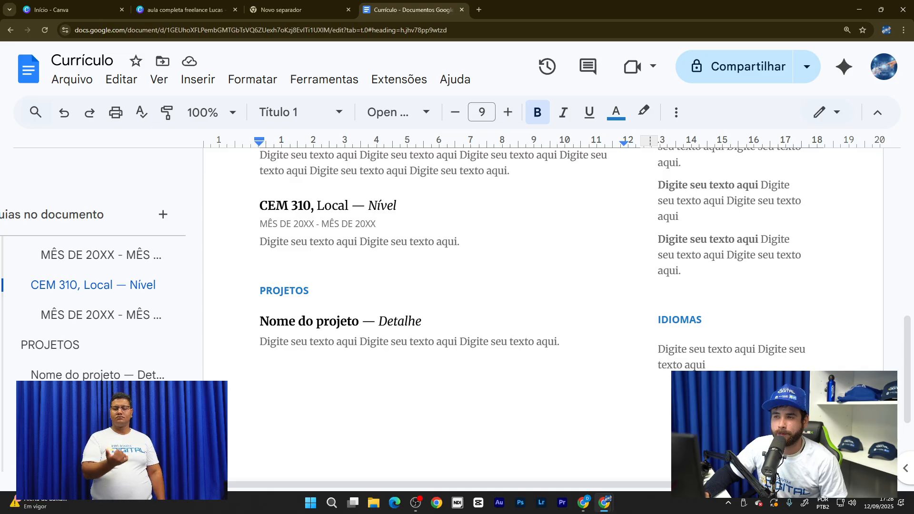
scroll(291, 198, up, 3)
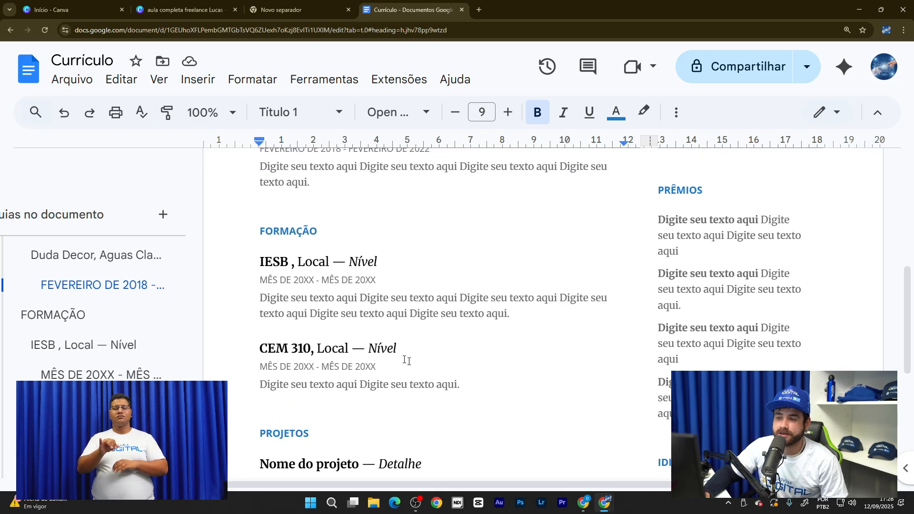
scroll(429, 365, down, 1)
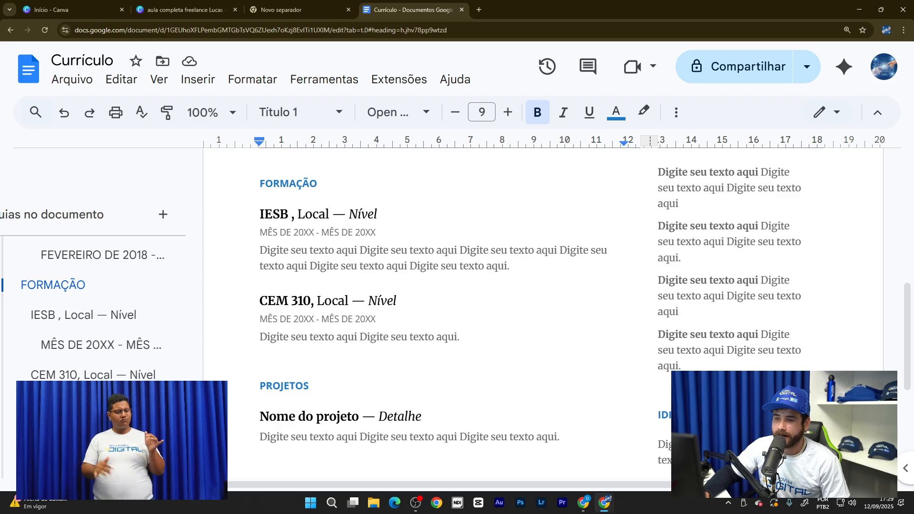
scroll(420, 355, up, 1)
click(422, 361)
scroll(434, 348, down, 4)
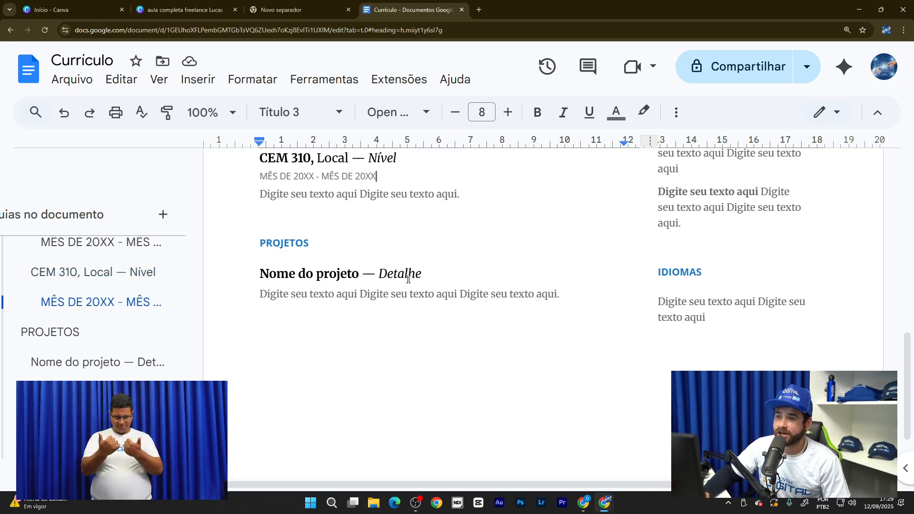
scroll(412, 282, down, 2)
scroll(414, 285, up, 2)
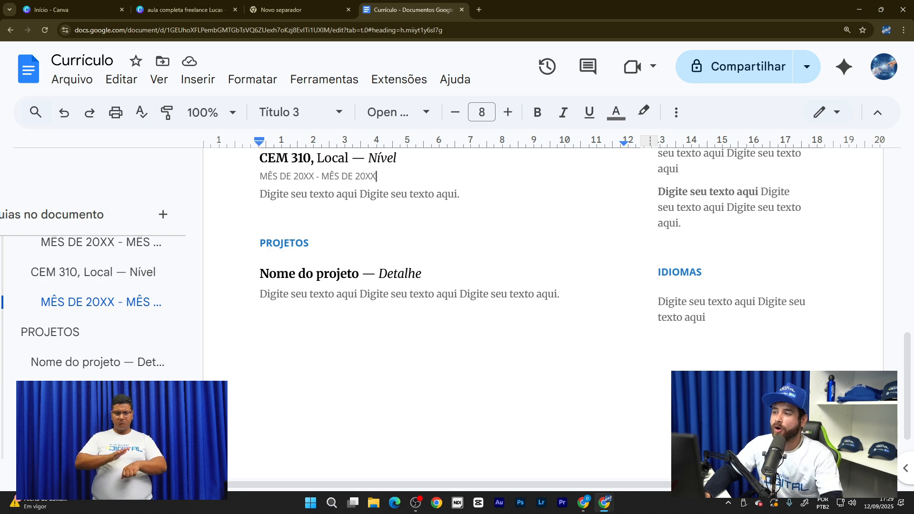
scroll(449, 295, up, 6)
scroll(451, 305, up, 4)
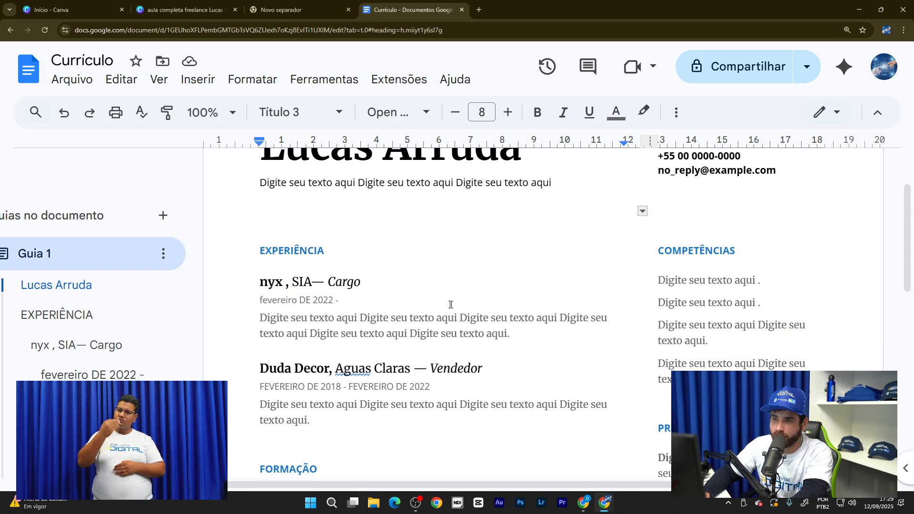
scroll(333, 312, down, 1)
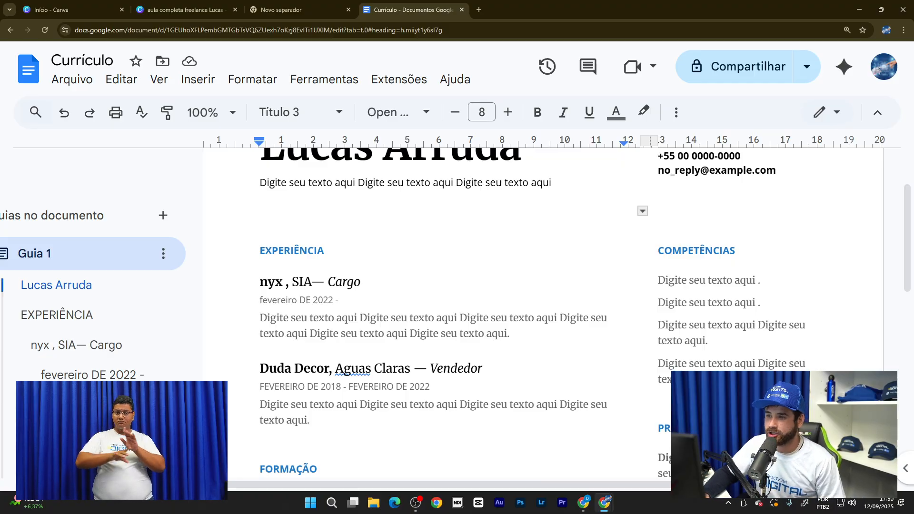
scroll(303, 234, down, 7)
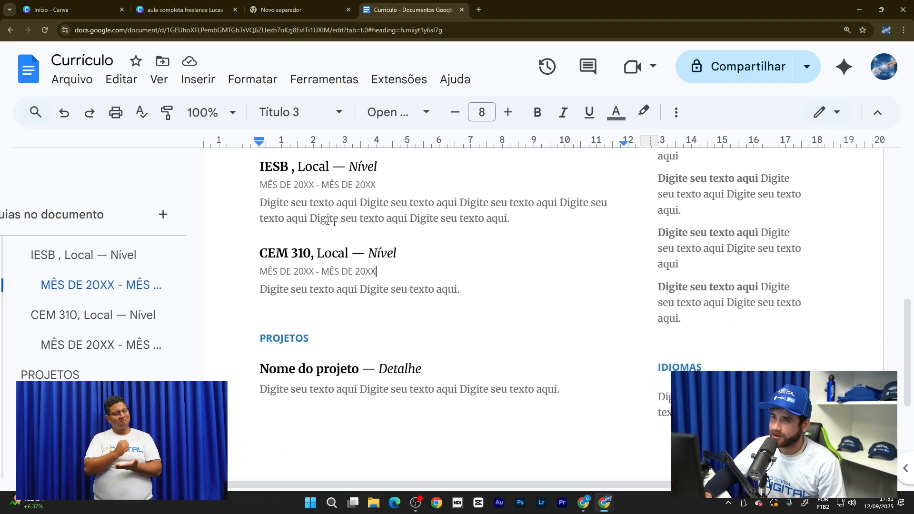
- Go back to the Docs home page and open the CONTRATO IOS INFORMATICA 11.2024 document
scroll(358, 195, up, 6)
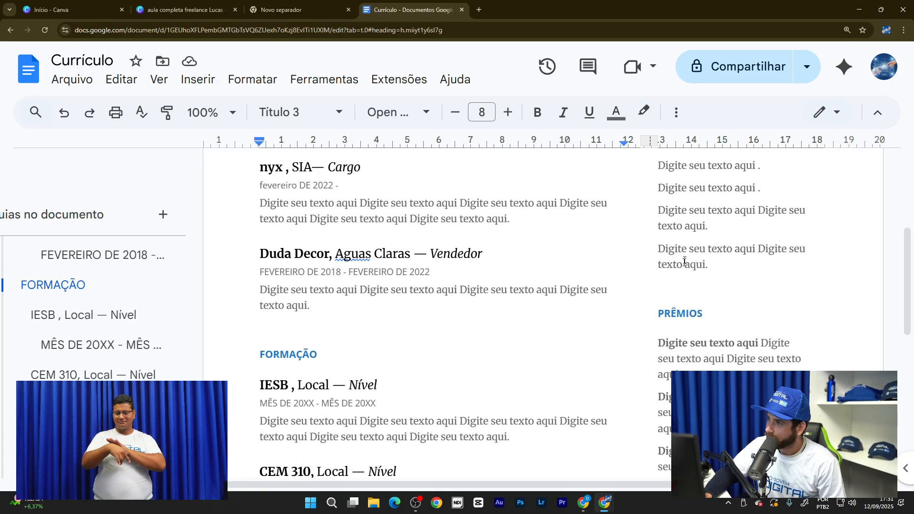
scroll(358, 195, up, 5)
click(30, 77)
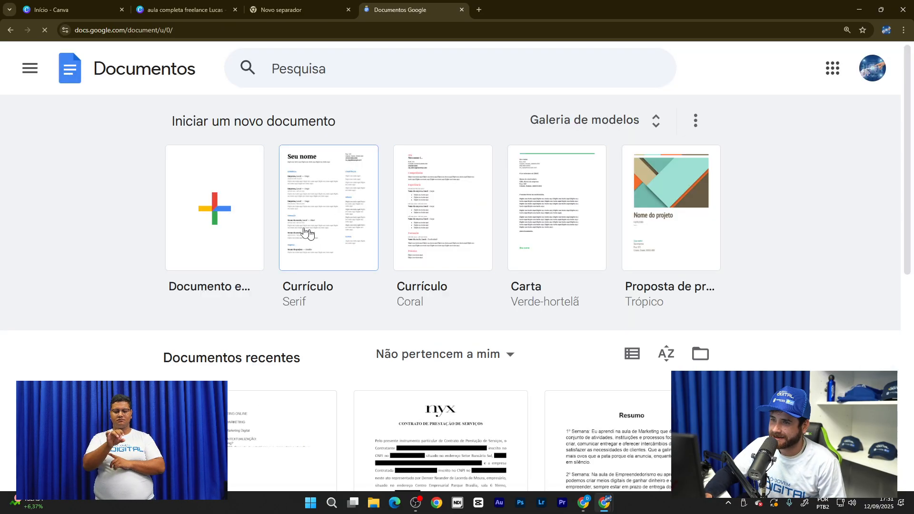
scroll(300, 230, down, 2)
scroll(300, 231, down, 1)
scroll(343, 265, up, 3)
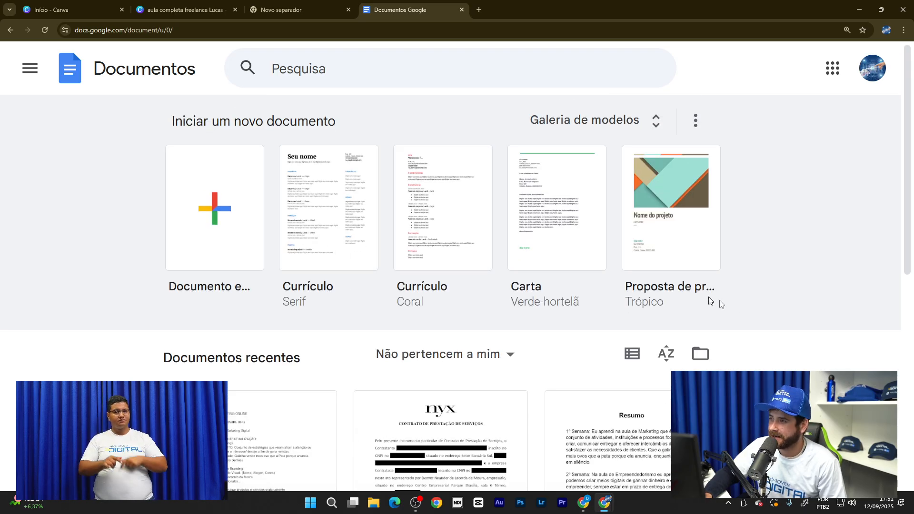
scroll(409, 219, down, 3)
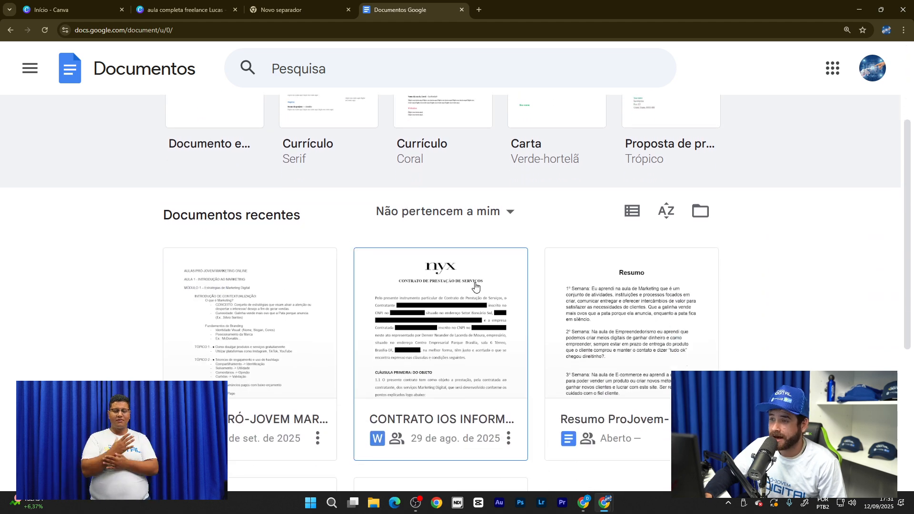
click(475, 285)
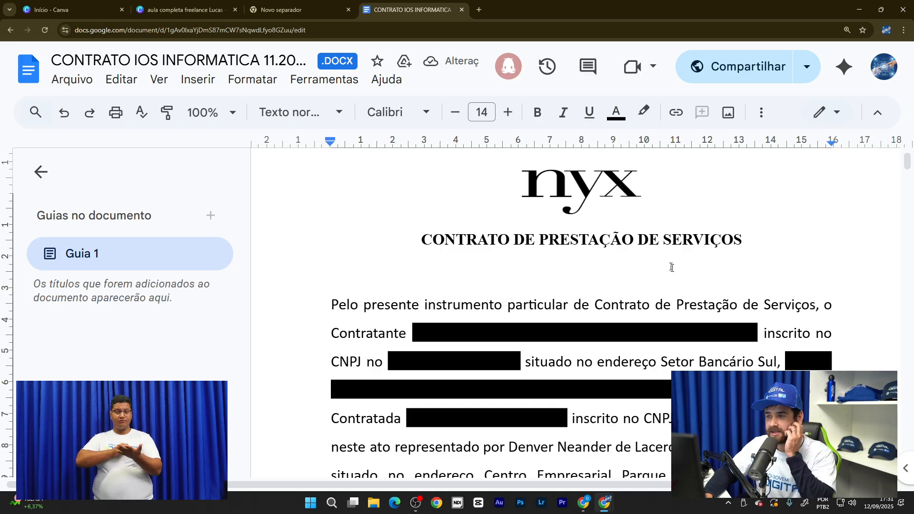
- Scroll through the CONTRATO IOS INFORMATICA contract and zoom the page out
scroll(672, 268, down, 1)
scroll(730, 262, down, 1)
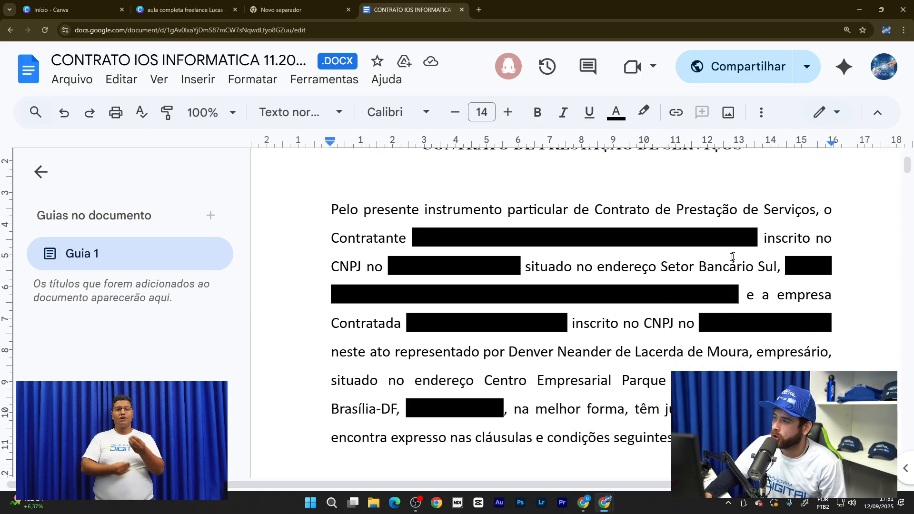
scroll(681, 280, down, 1)
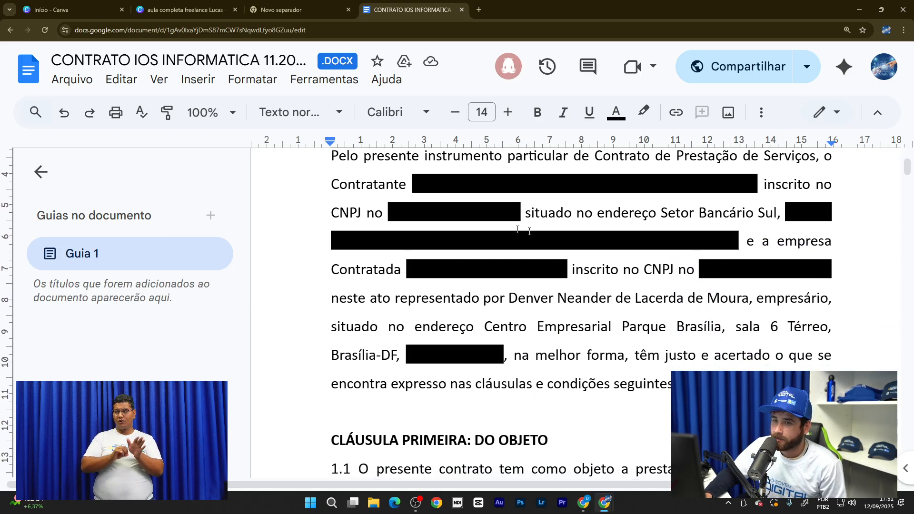
scroll(661, 259, down, 2)
scroll(662, 260, down, 3)
scroll(649, 255, down, 20)
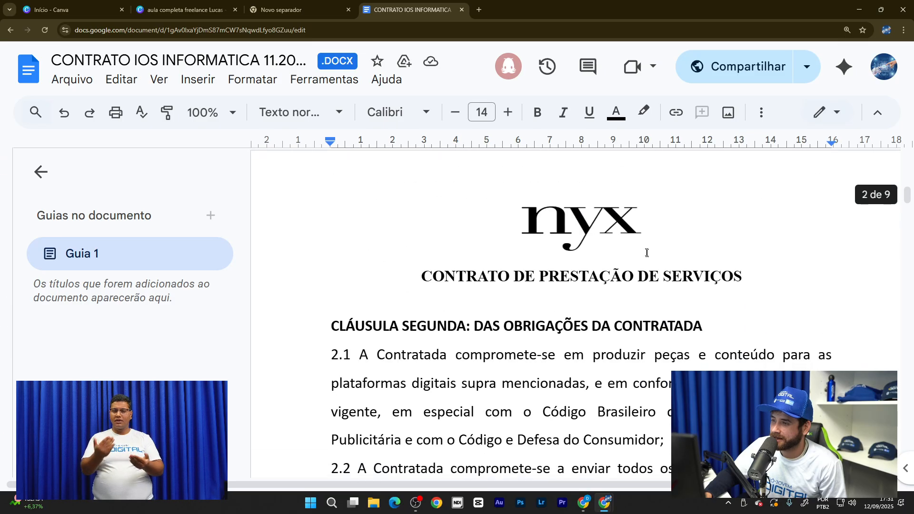
scroll(603, 247, down, 10)
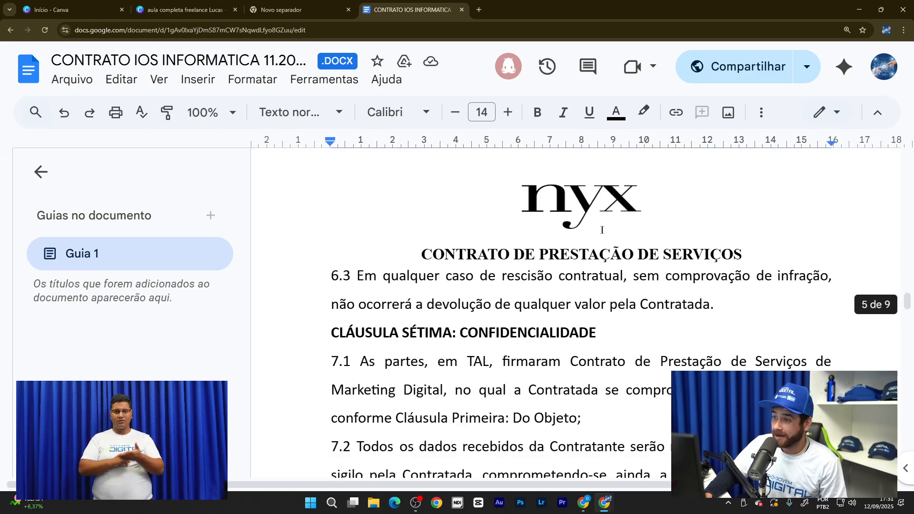
scroll(547, 162, up, 20)
scroll(510, 138, up, 5)
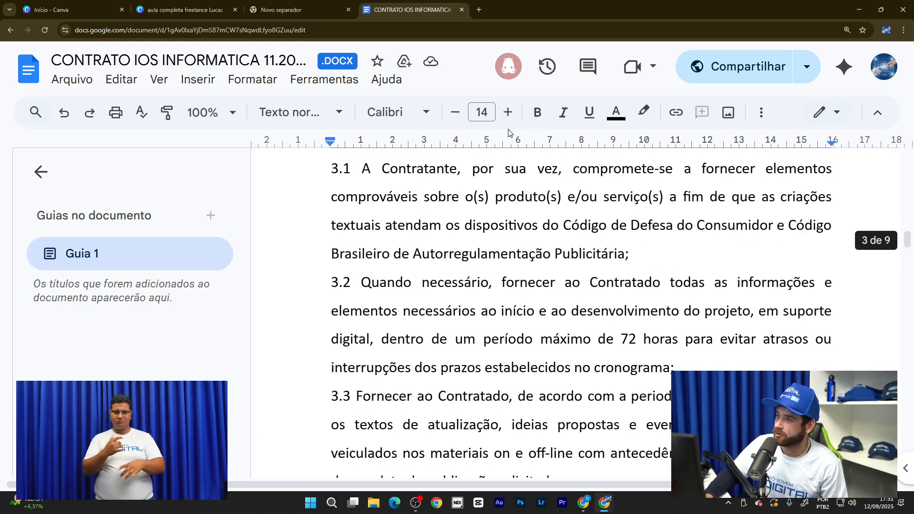
scroll(510, 138, up, 10)
scroll(609, 253, up, 15)
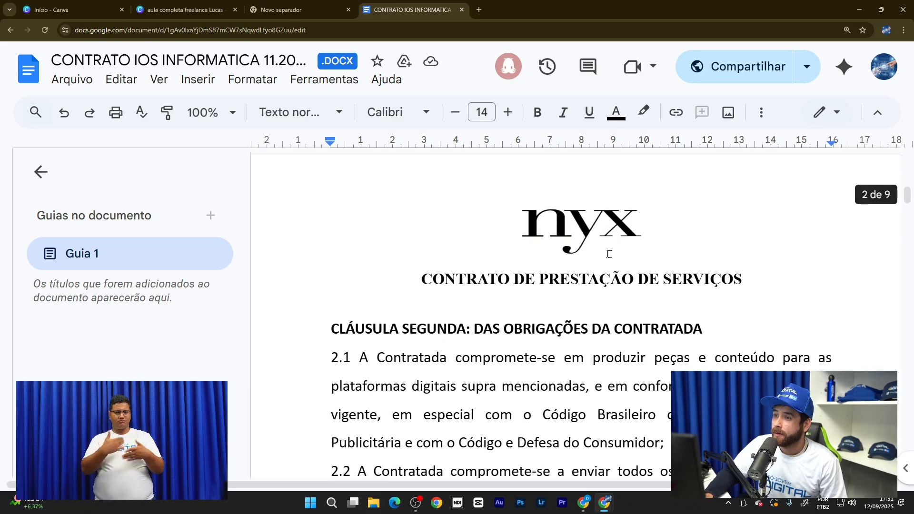
scroll(581, 310, up, 3)
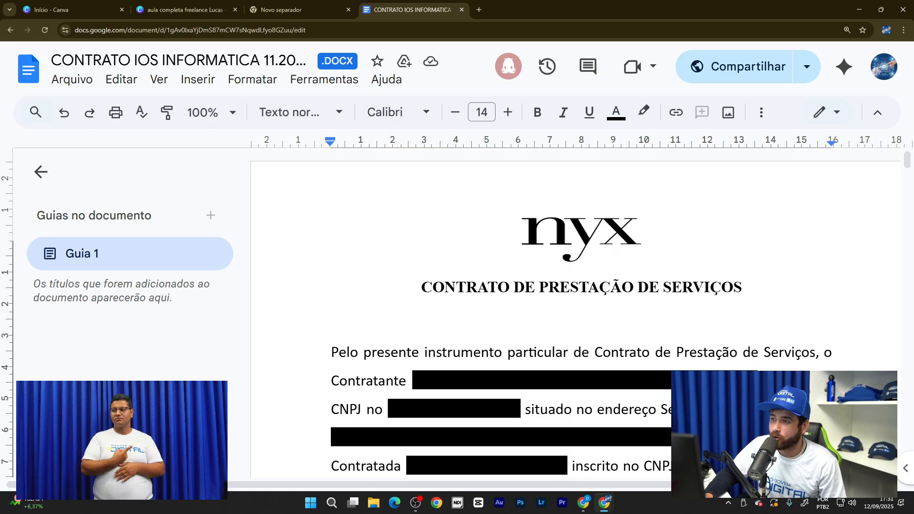
scroll(581, 310, down, 4)
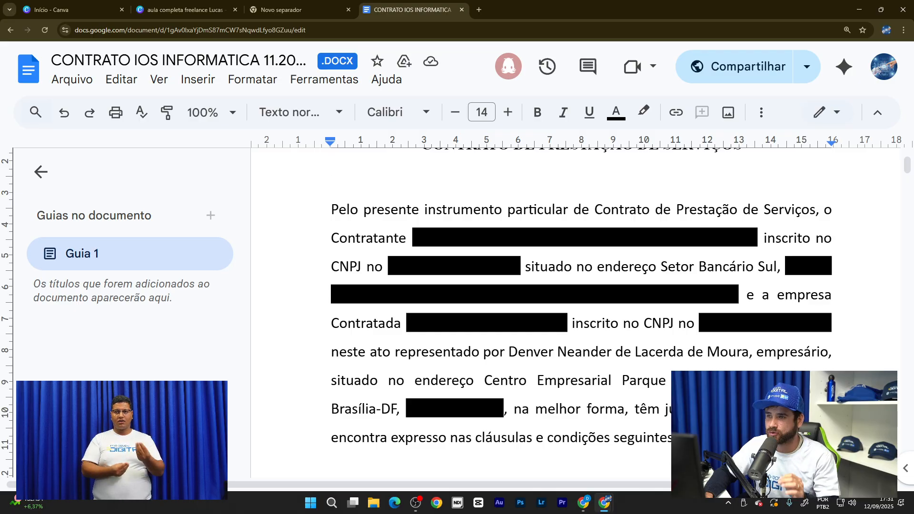
scroll(580, 310, up, 1)
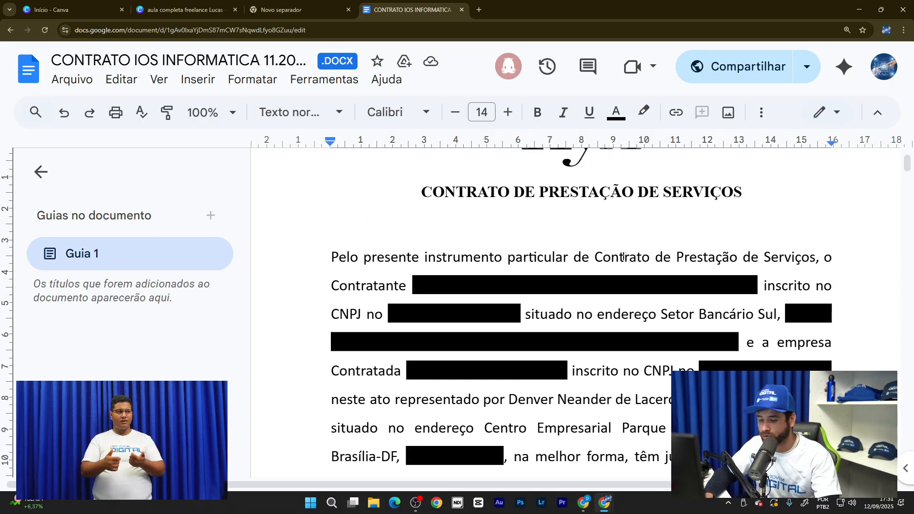
key(ctrl+minus)
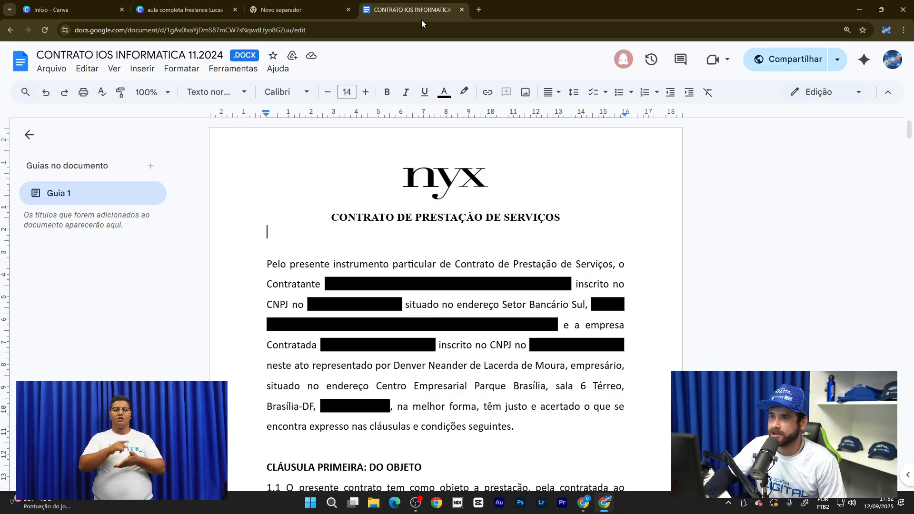
- Close the CONTRATO IOS INFORMATICA tab and briefly present the Canva 'Ferramentas Essenciais do Dia a Dia' slide
click(211, 9)
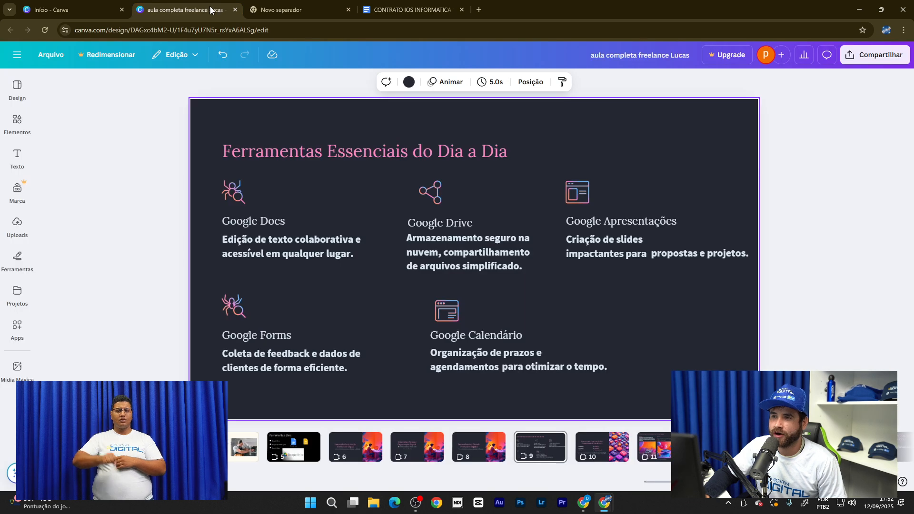
click(462, 9)
click(883, 482)
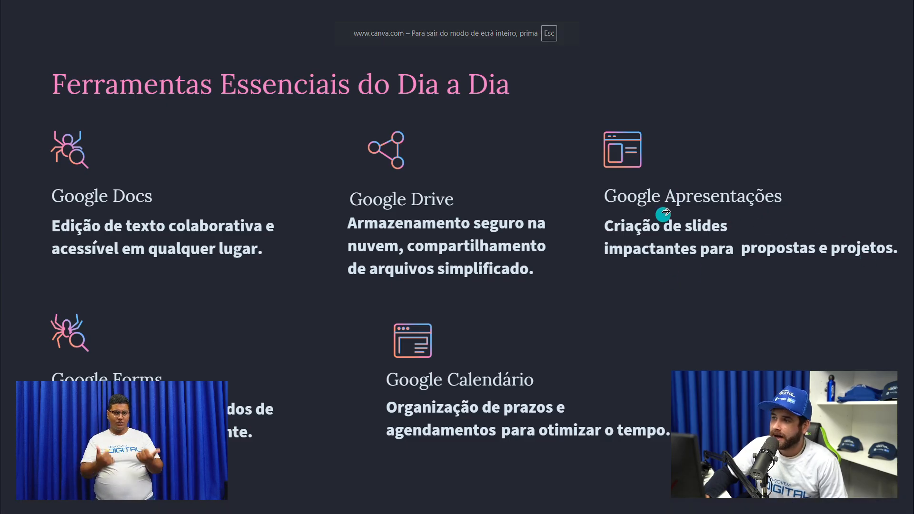
key(Escape)
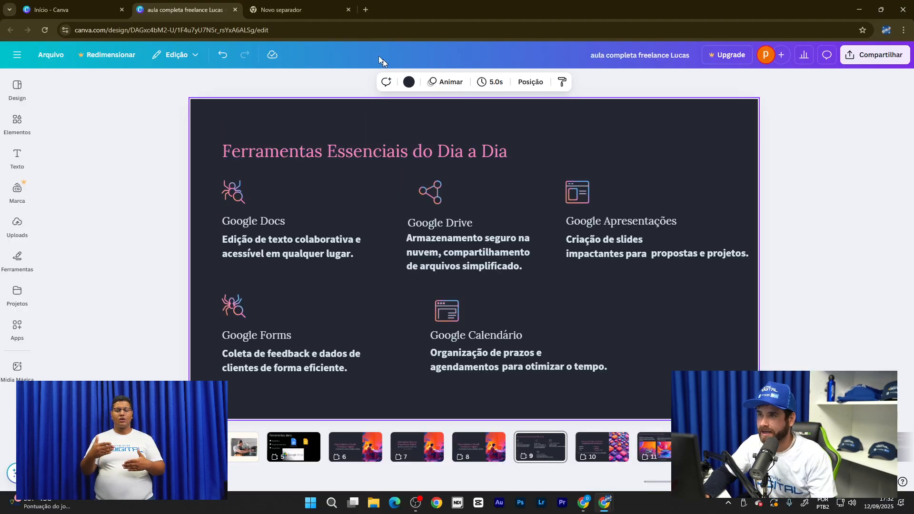
- Open Google Slides from the Google apps grid in the empty new tab
click(309, 7)
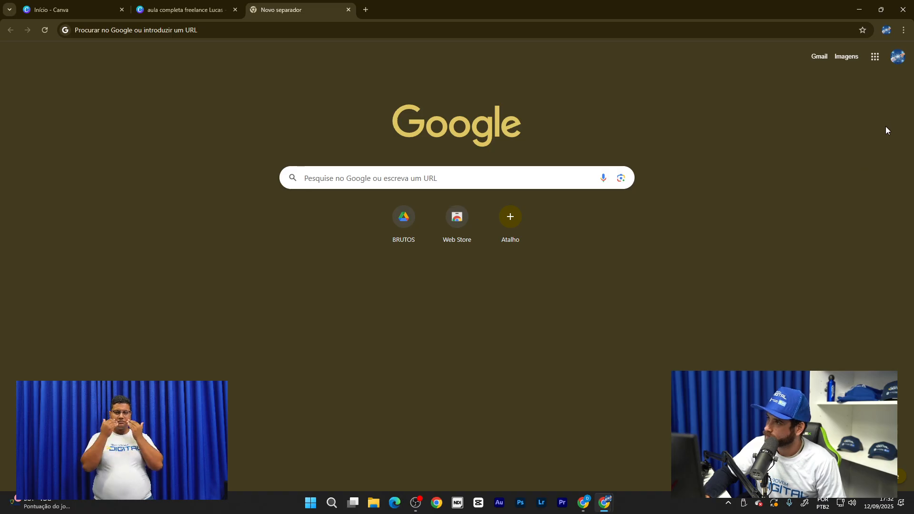
click(876, 59)
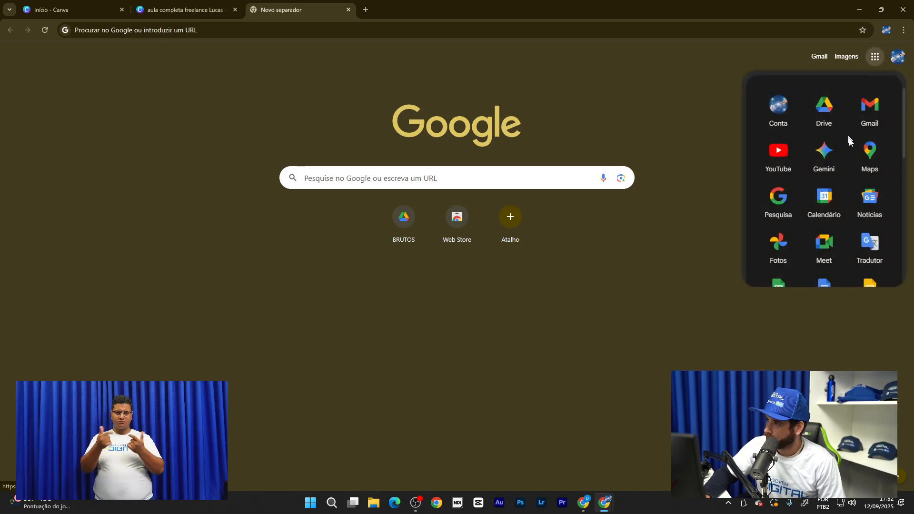
scroll(826, 167, down, 2)
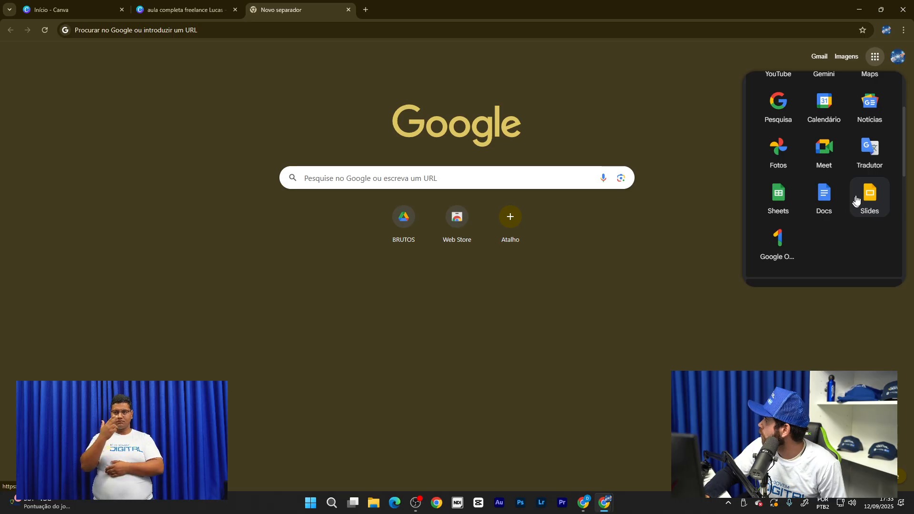
click(867, 195)
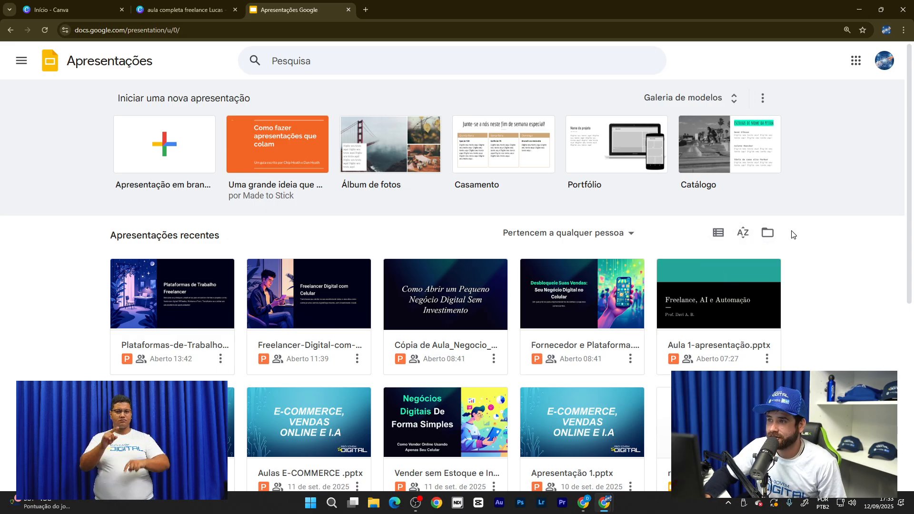
- Create a new presentation from the Portfólio template, with a 'Seu nome' title slide
click(606, 166)
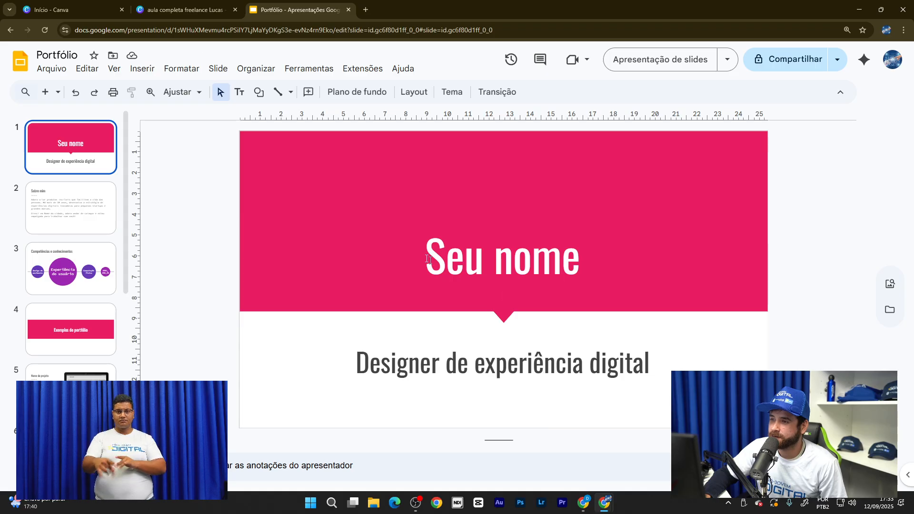
scroll(528, 317, down, 1)
scroll(592, 310, up, 1)
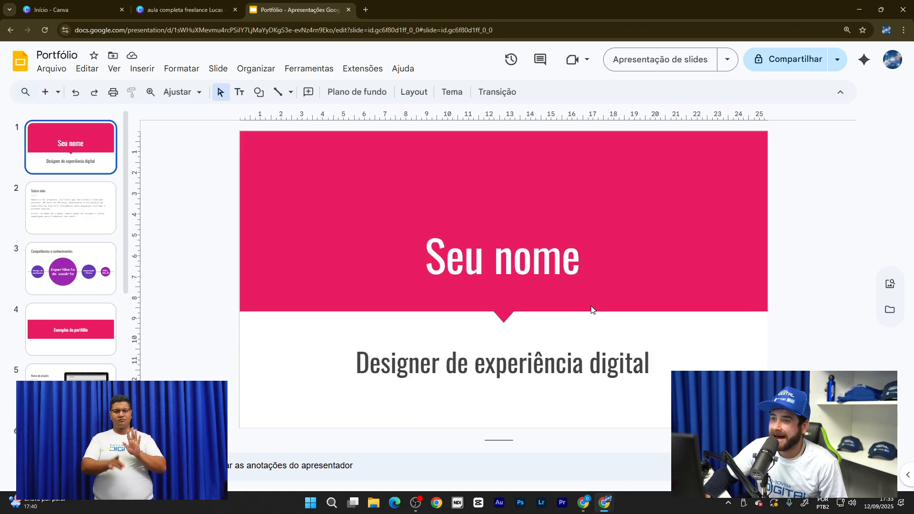
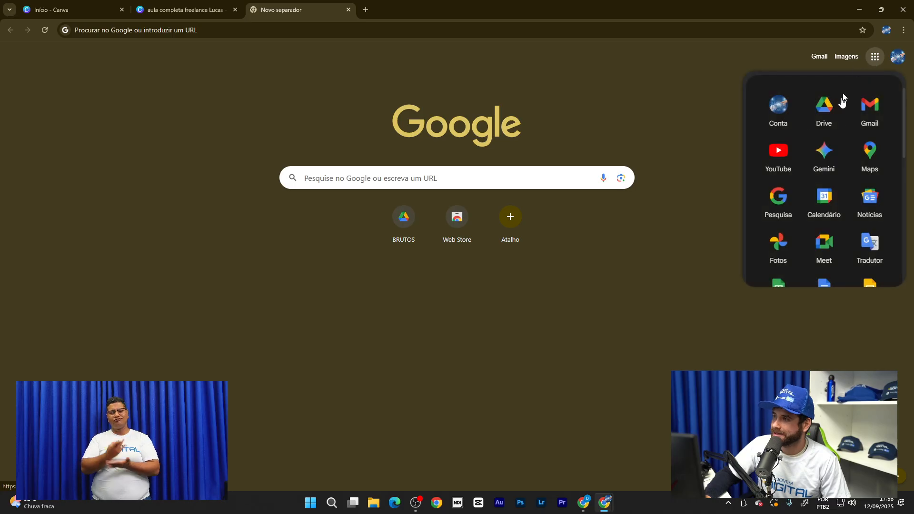
- Launch Google Calendar from the Google apps panel, opening on the 7–13 September 2025 week
scroll(850, 134, down, 3)
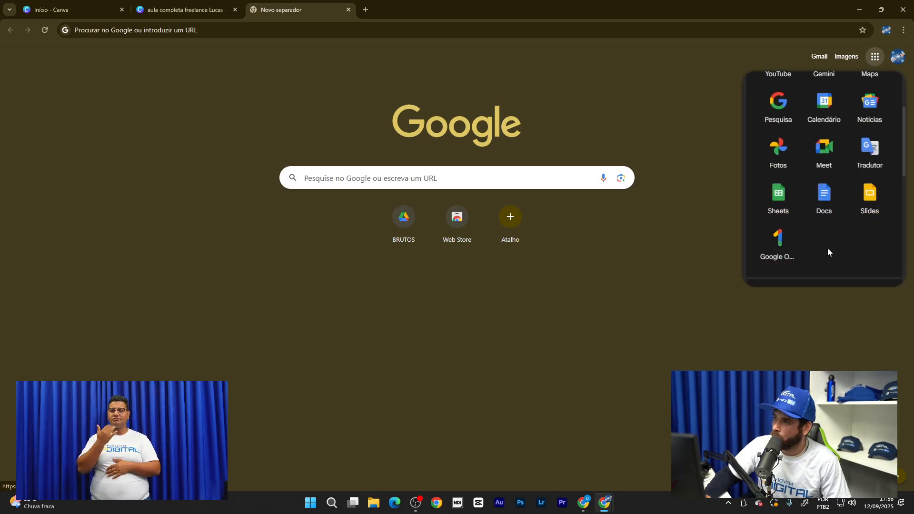
scroll(824, 200, up, 1)
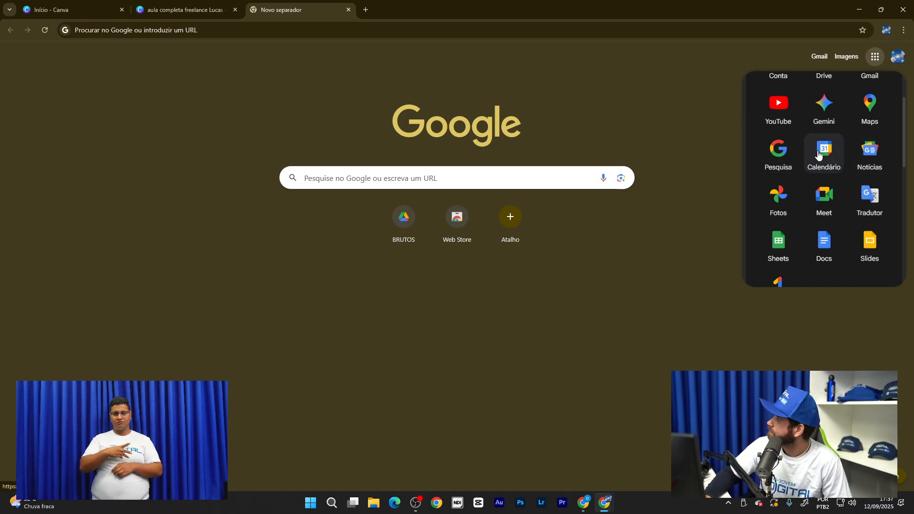
click(820, 152)
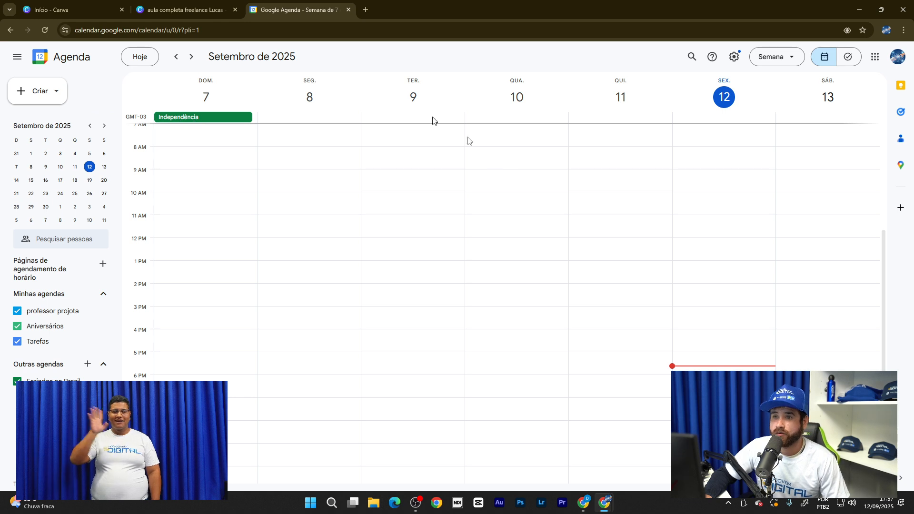
- Switch the calendar to Dia view for Friday 12 September and scroll through its hours
scroll(385, 200, up, 3)
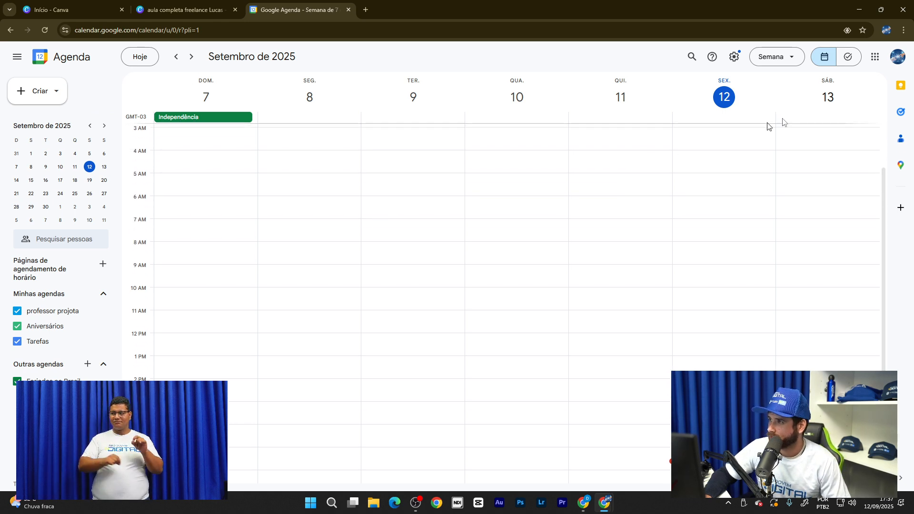
scroll(528, 233, up, 3)
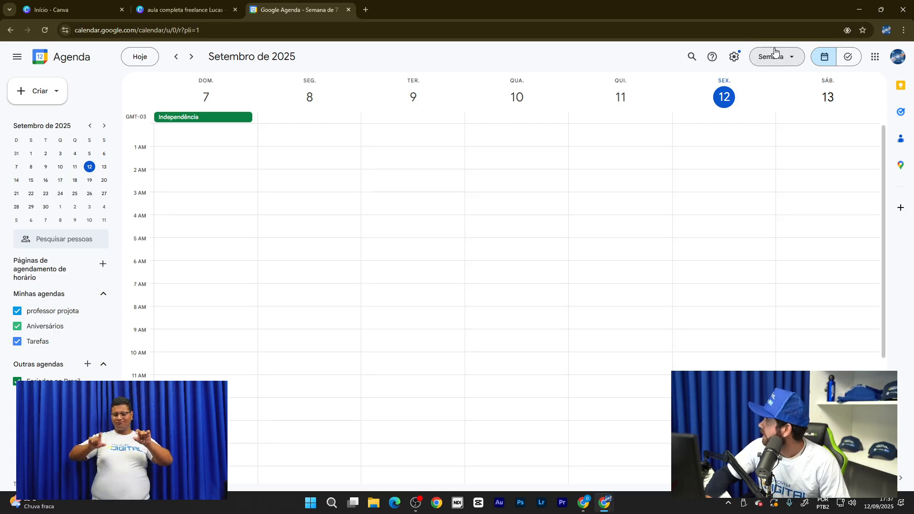
click(794, 61)
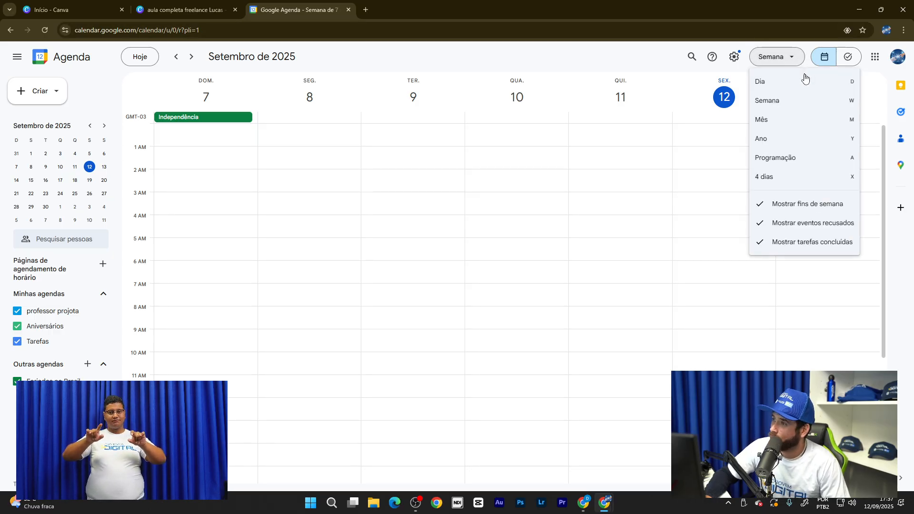
click(805, 84)
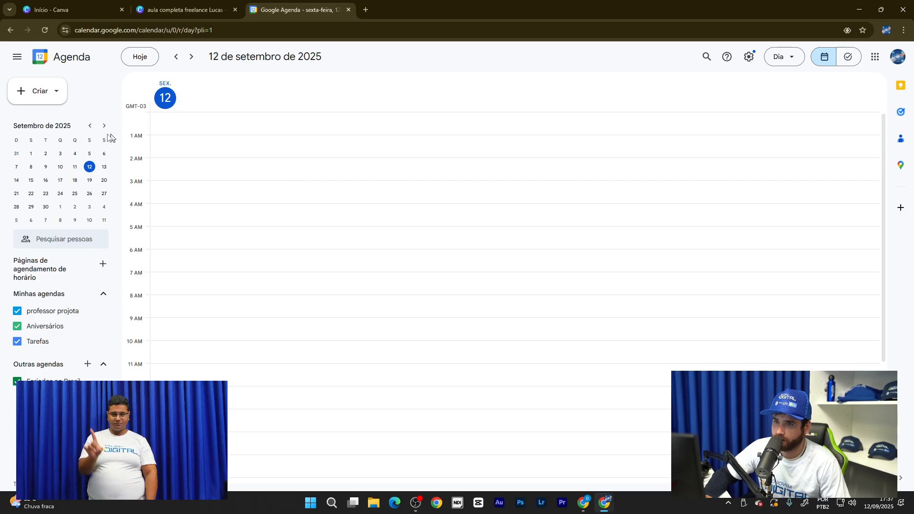
scroll(231, 157, down, 4)
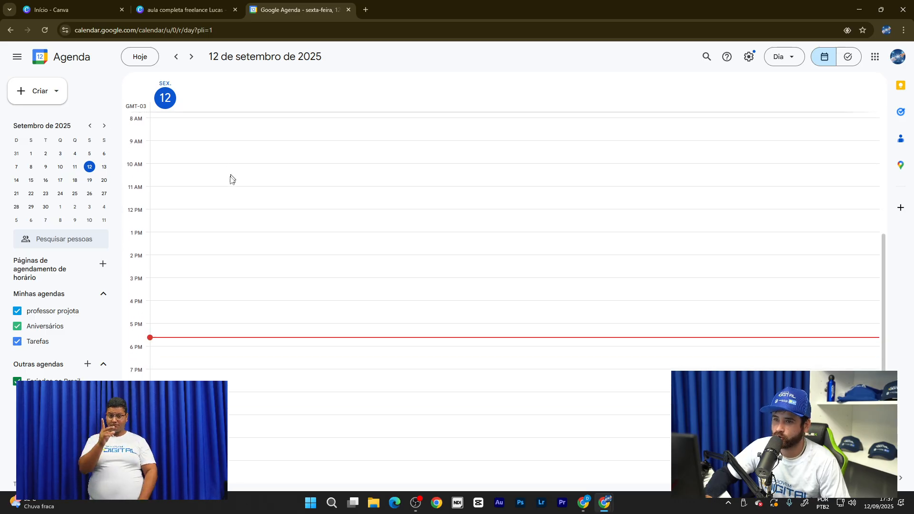
scroll(296, 326, up, 4)
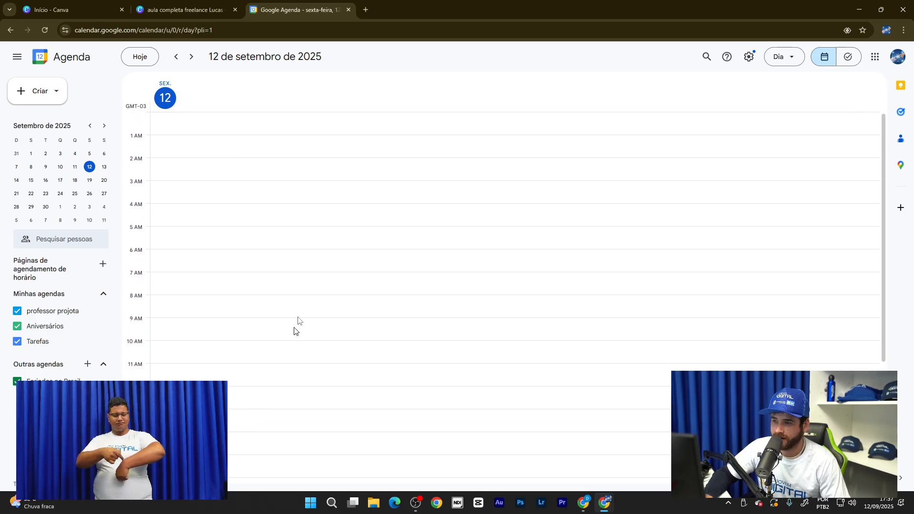
scroll(265, 252, down, 4)
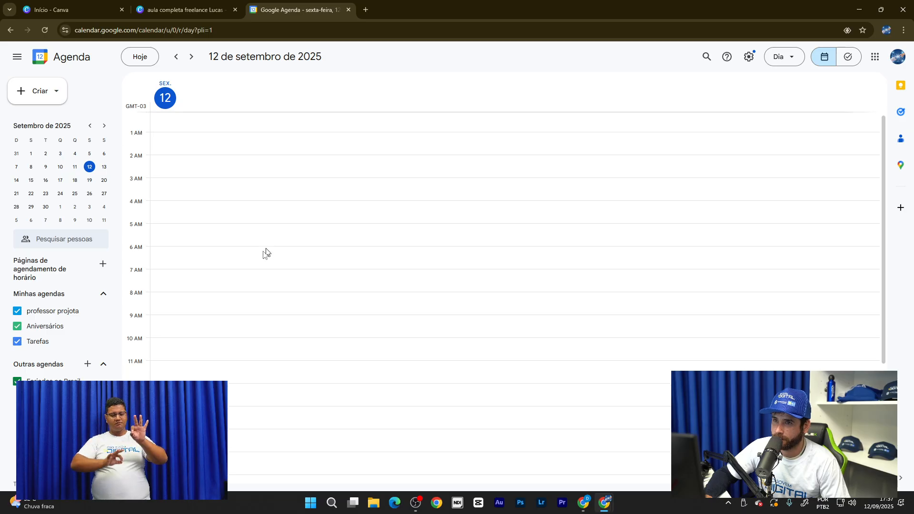
scroll(239, 271, up, 4)
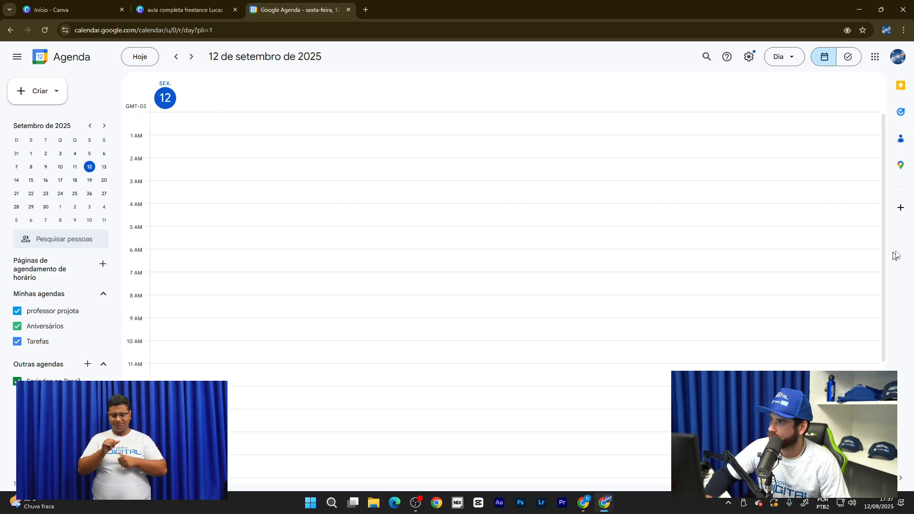
scroll(529, 198, down, 4)
scroll(333, 224, up, 4)
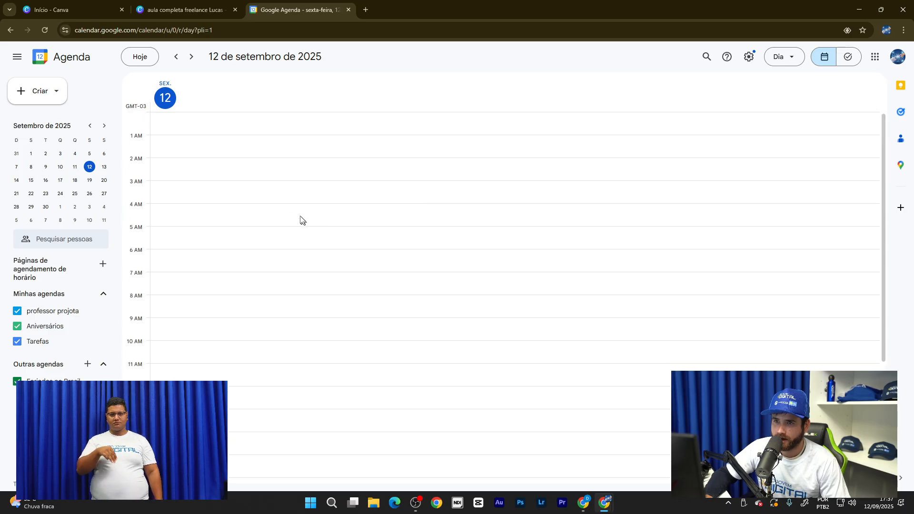
scroll(198, 192, down, 2)
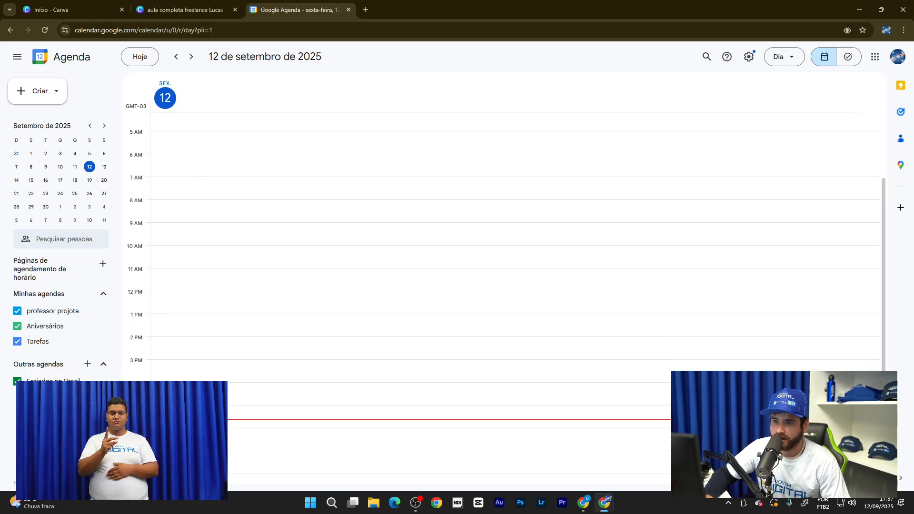
scroll(133, 314, down, 2)
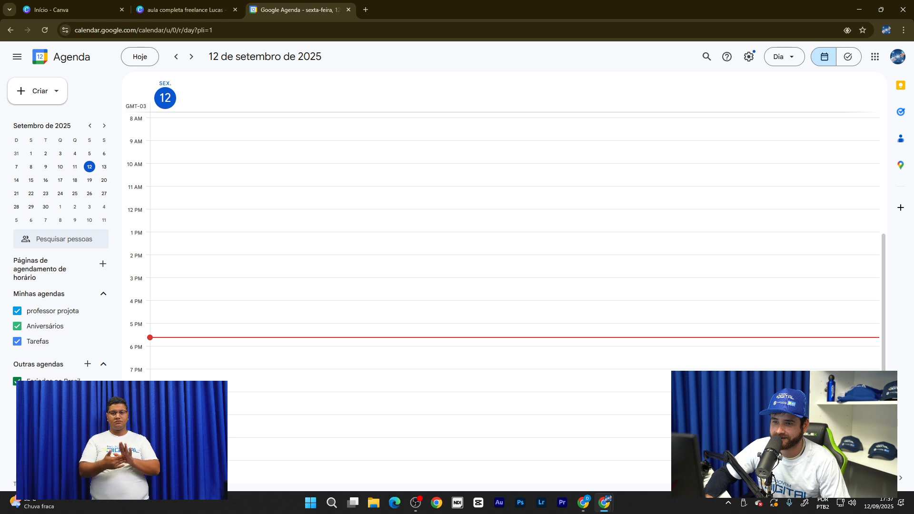
scroll(209, 324, up, 4)
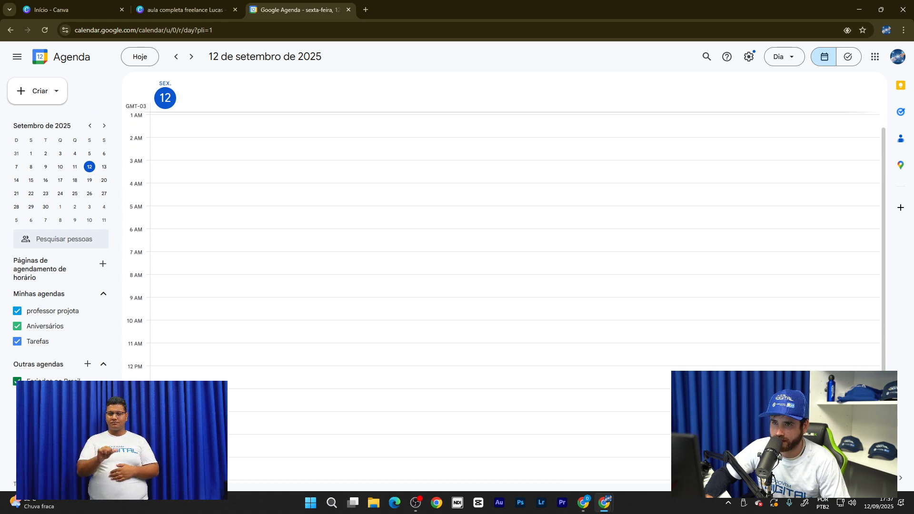
- Start a new event at 12:30am, then discard the untitled draft
click(190, 132)
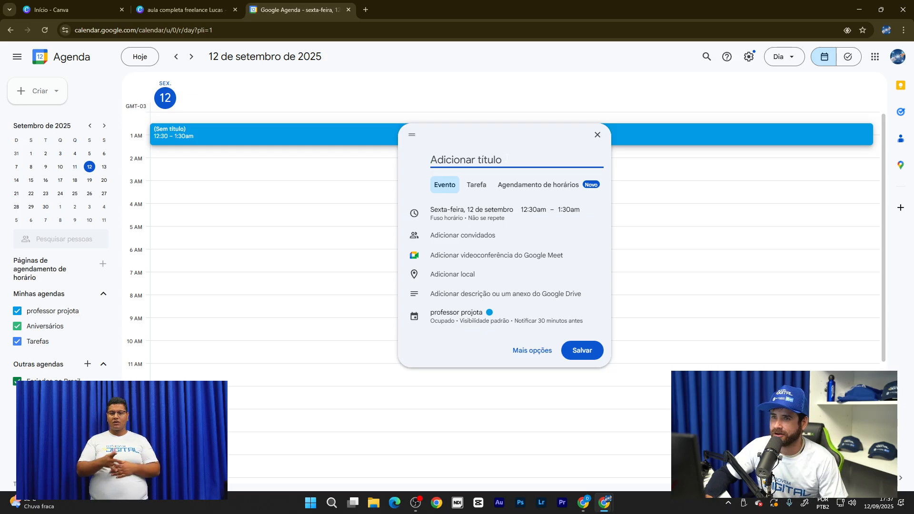
click(227, 260)
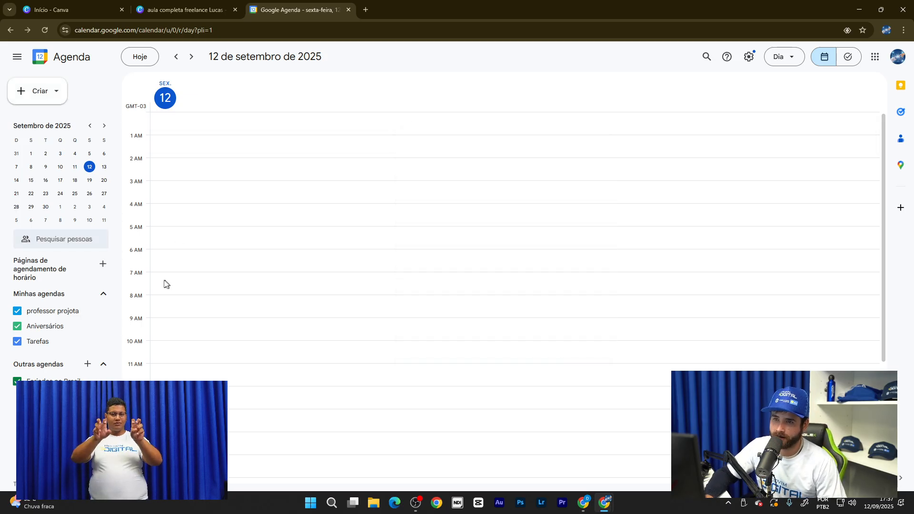
scroll(164, 285, down, 1)
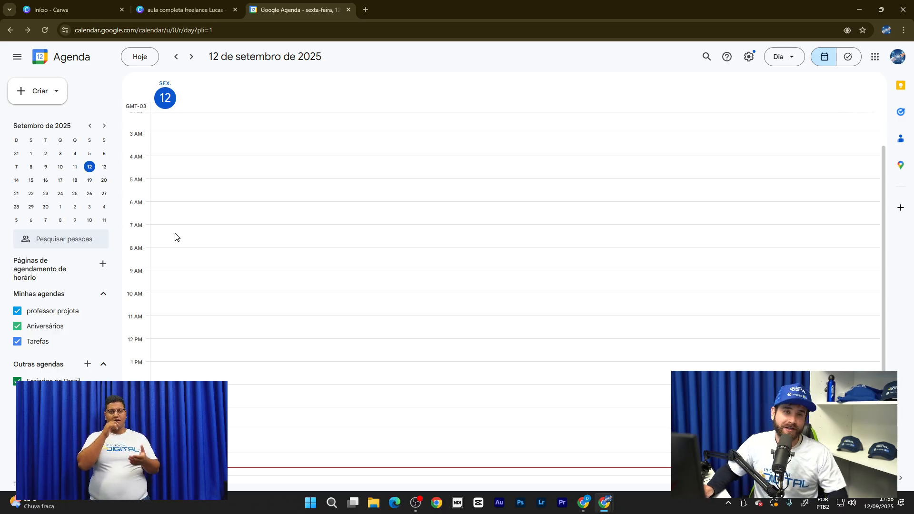
scroll(193, 208, up, 1)
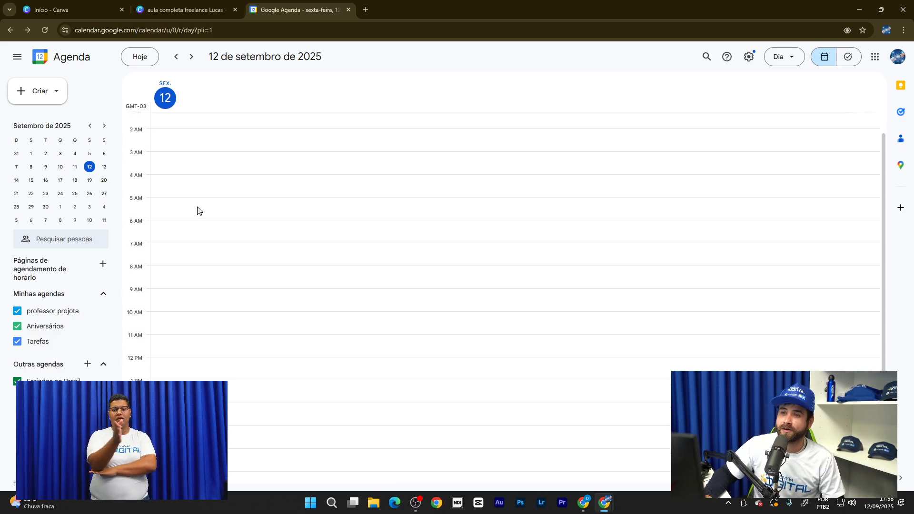
- Start a new event at 12:30am on 12 September titled 'edição de video'
click(169, 130)
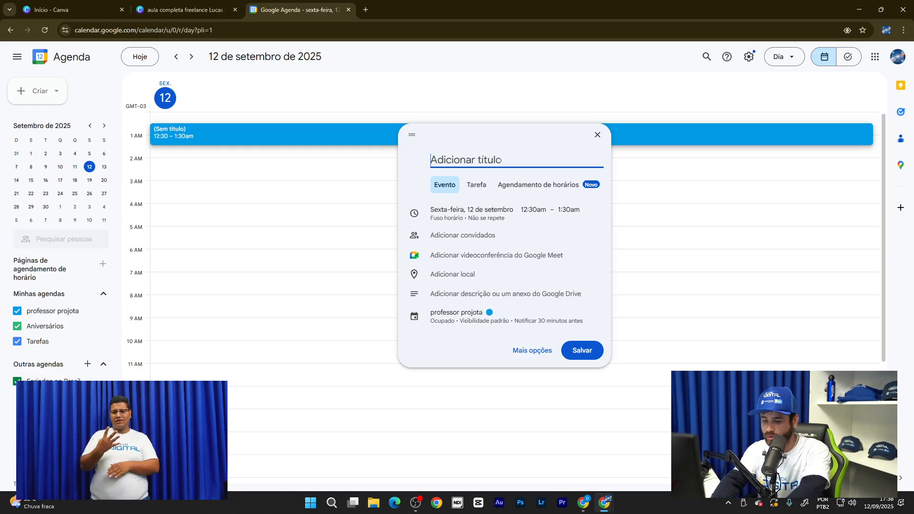
text(ed)
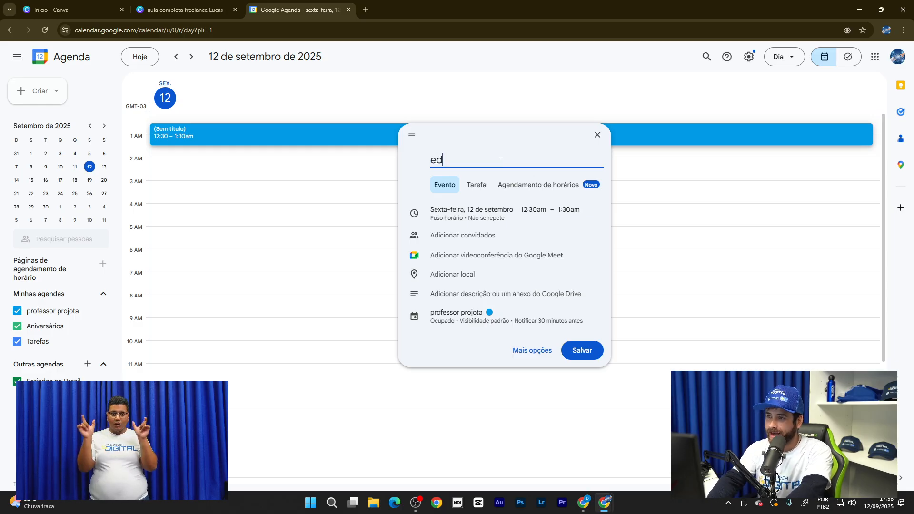
text(ui)
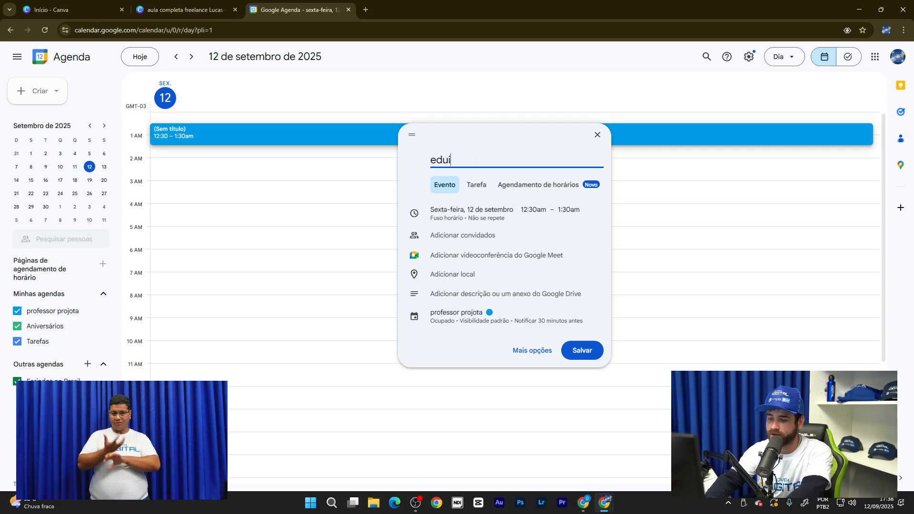
key(BackSpace)
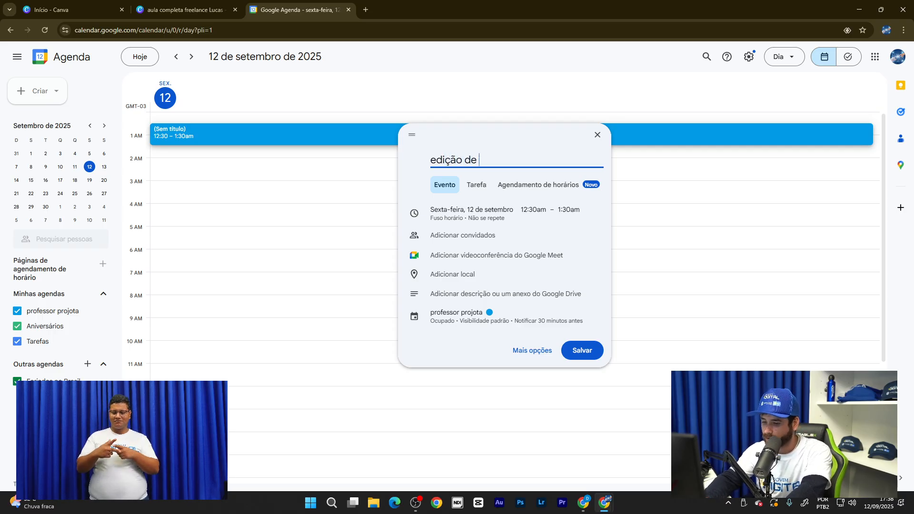
text(ção de video)
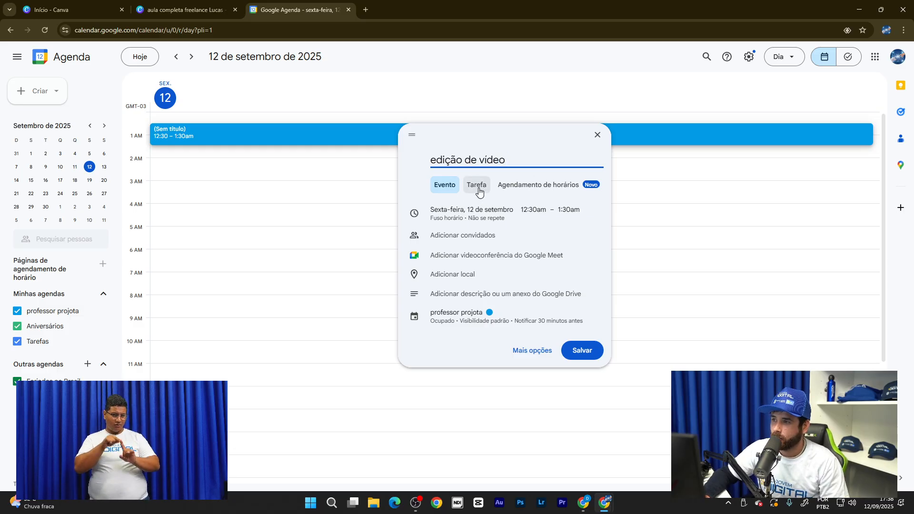
- Set the start time to 1:30am under Tarefa, then switch the entry back to Evento
click(478, 189)
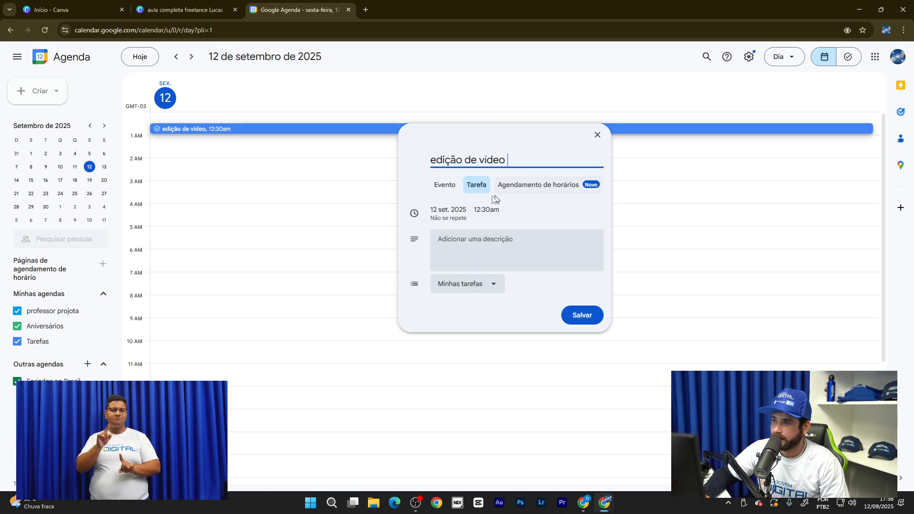
click(458, 215)
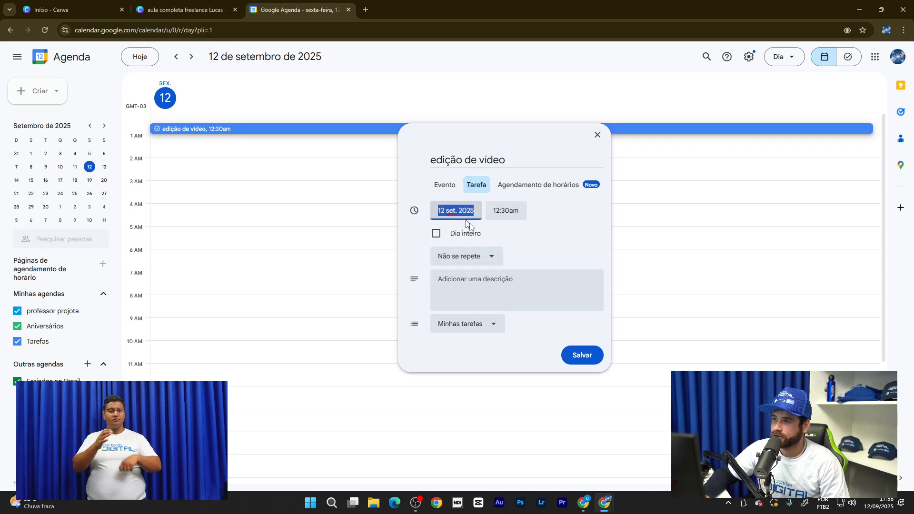
click(508, 215)
scroll(513, 259, down, 3)
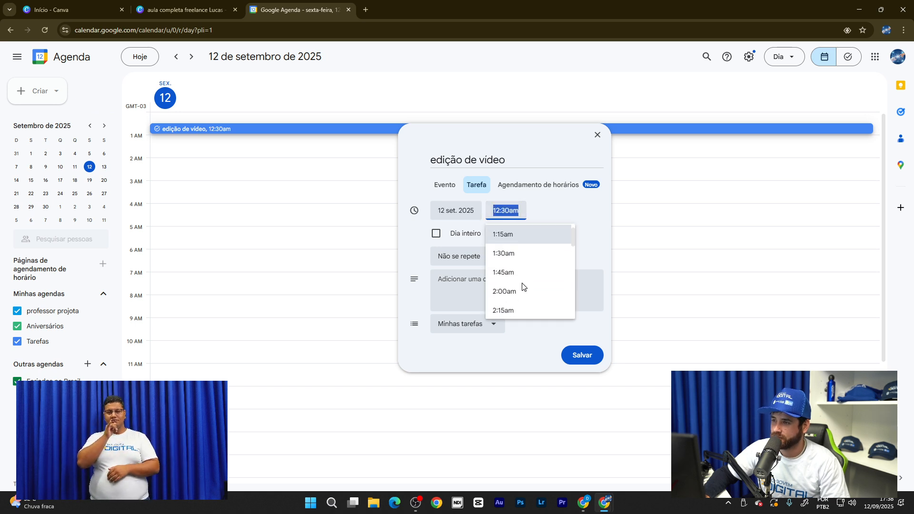
scroll(512, 252, up, 1)
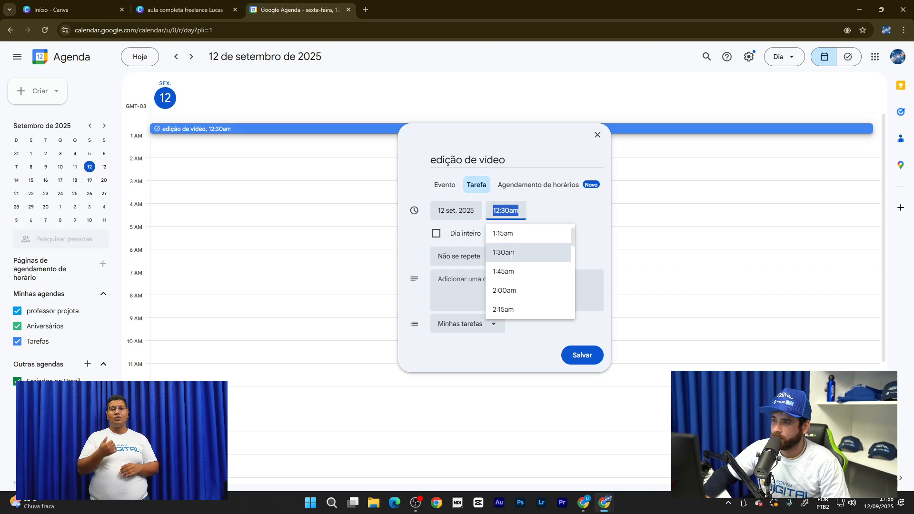
click(518, 250)
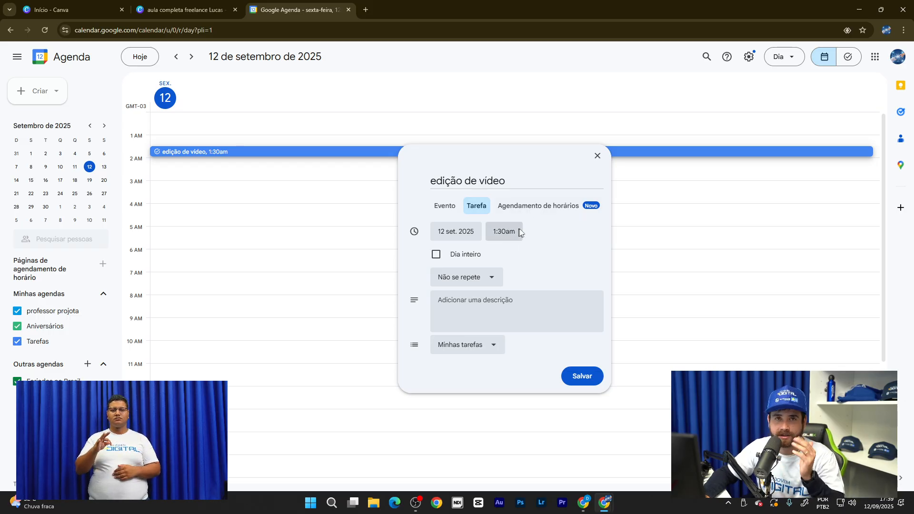
click(446, 209)
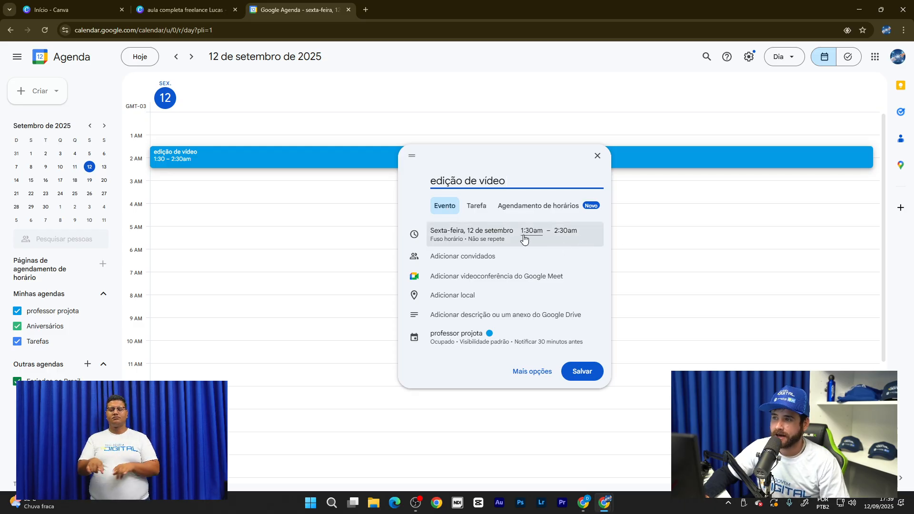
drag(517, 182, 306, 157)
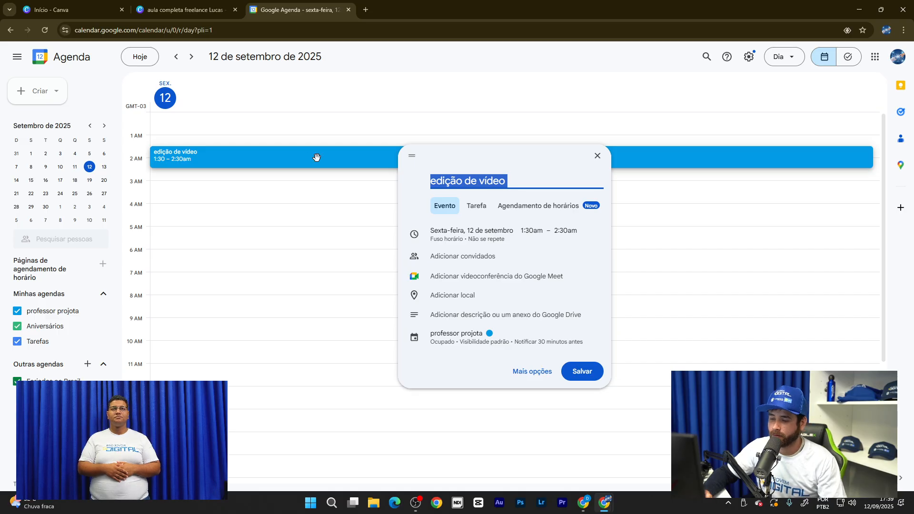
text(C)
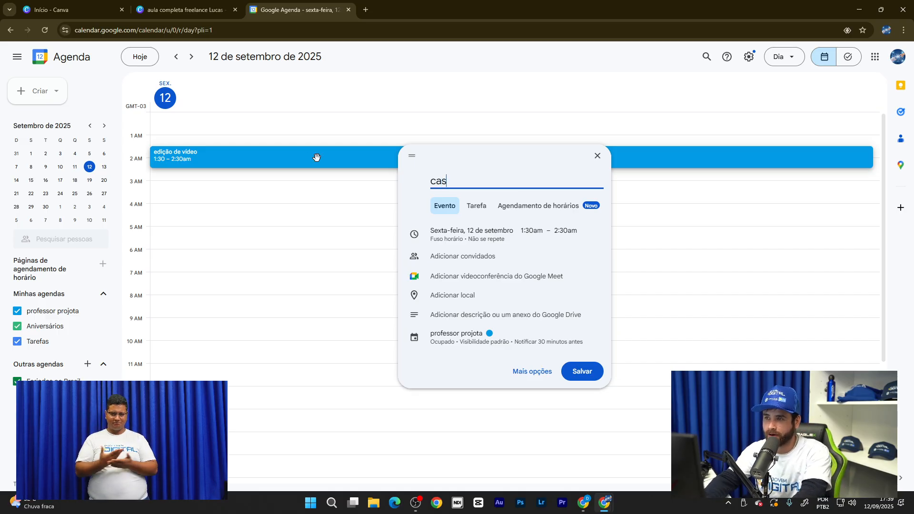
text(asamento)
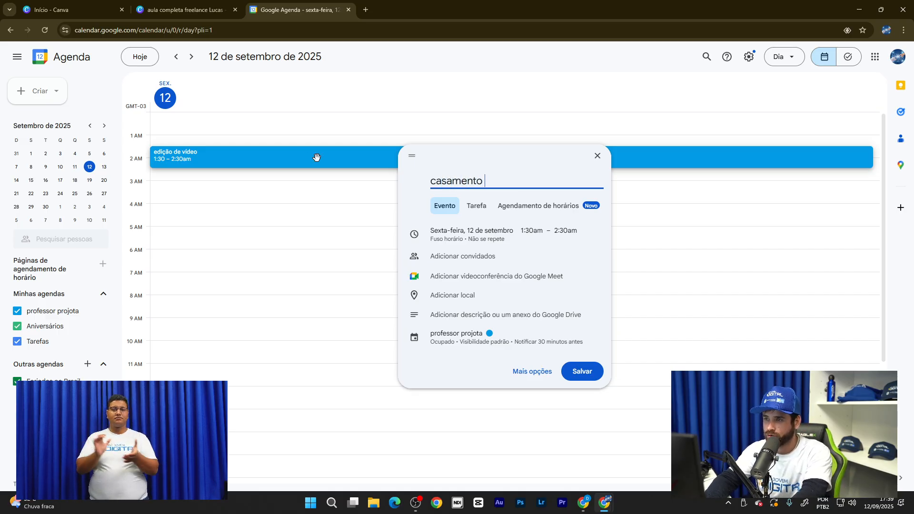
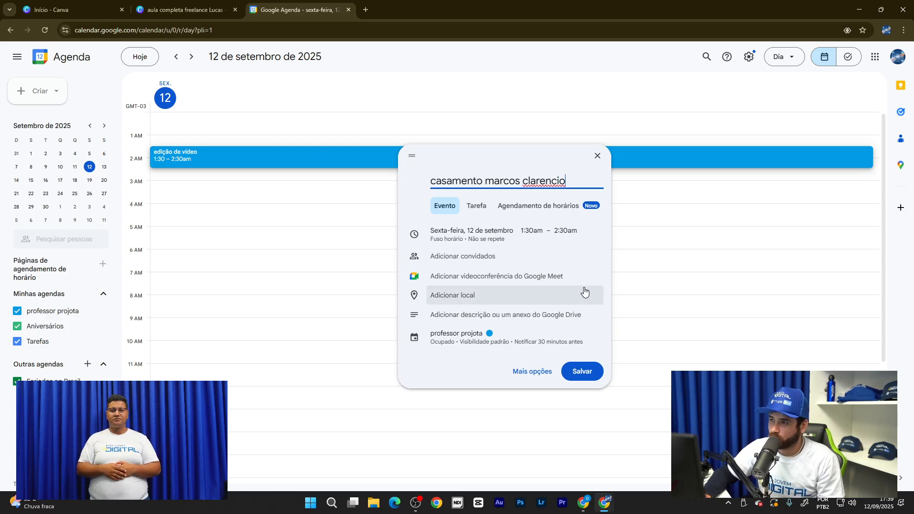
click(545, 238)
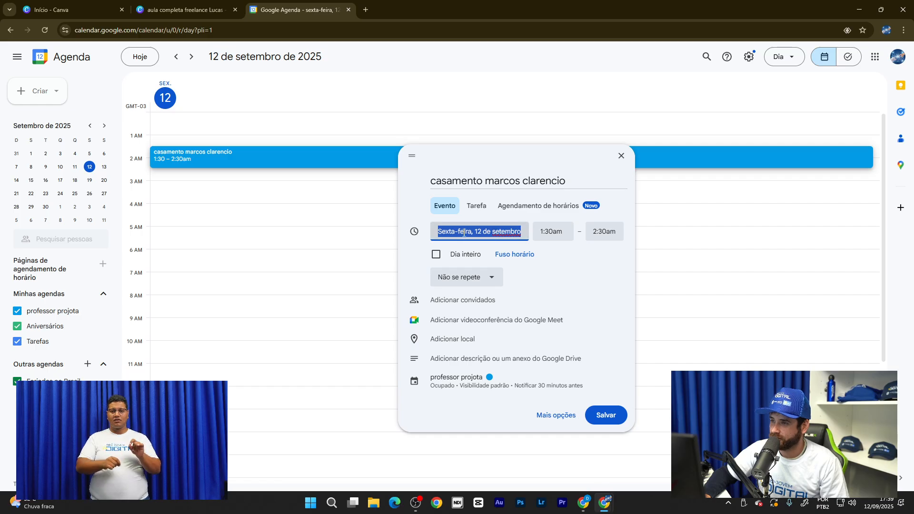
click(482, 232)
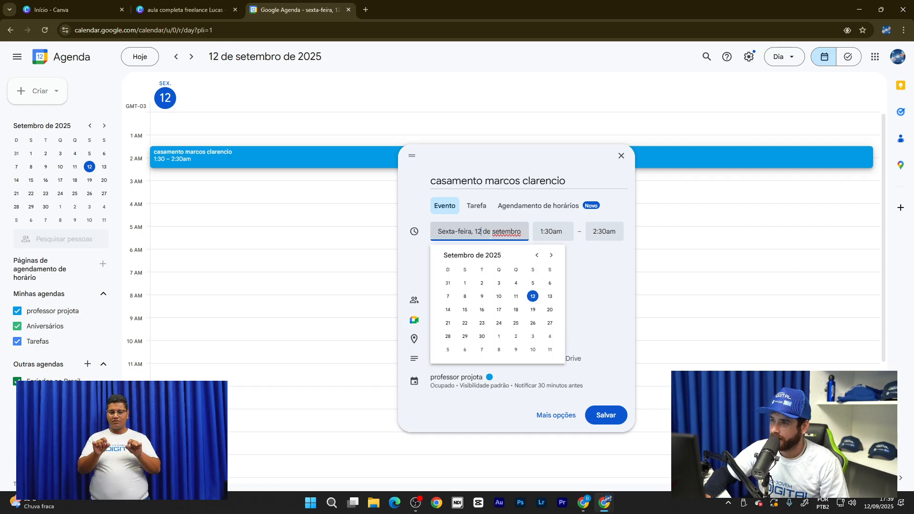
key(BackSpace)
text(4)
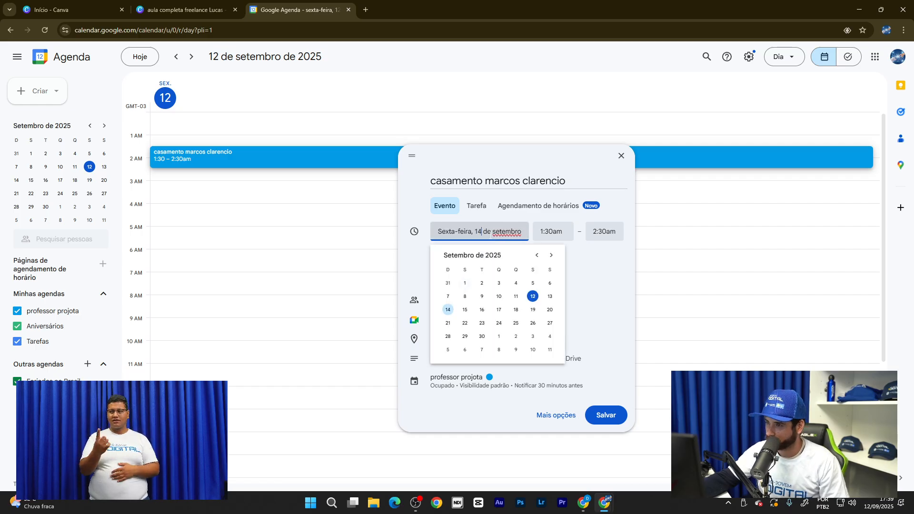
click(448, 310)
- Set the event to run from 8:00am to 1:30pm
click(542, 232)
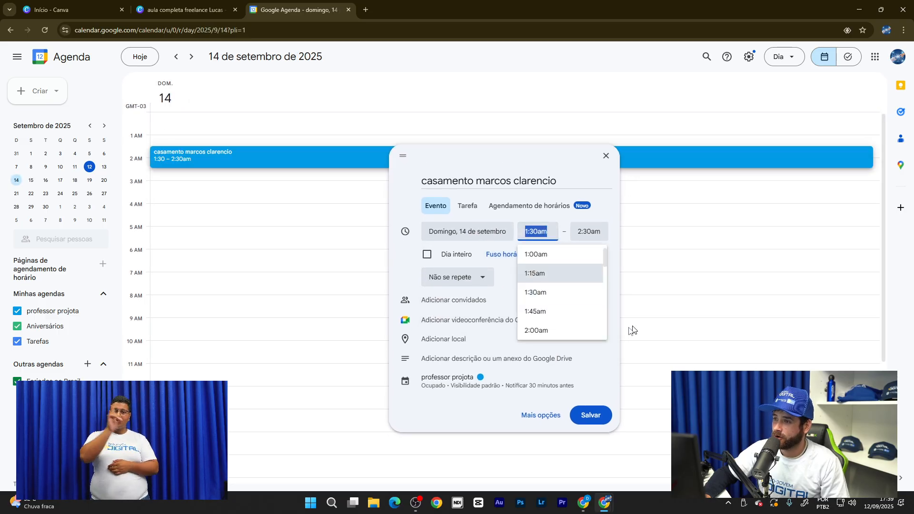
scroll(562, 300, down, 6)
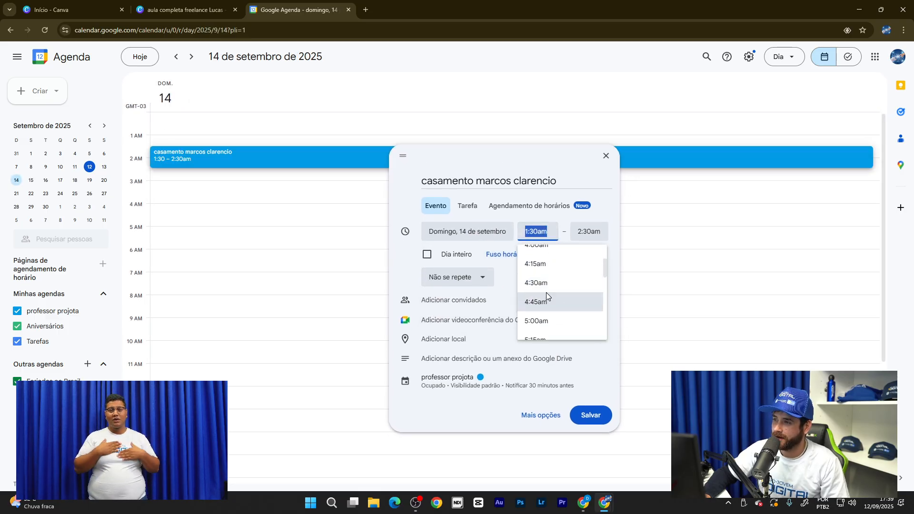
scroll(547, 287, down, 1)
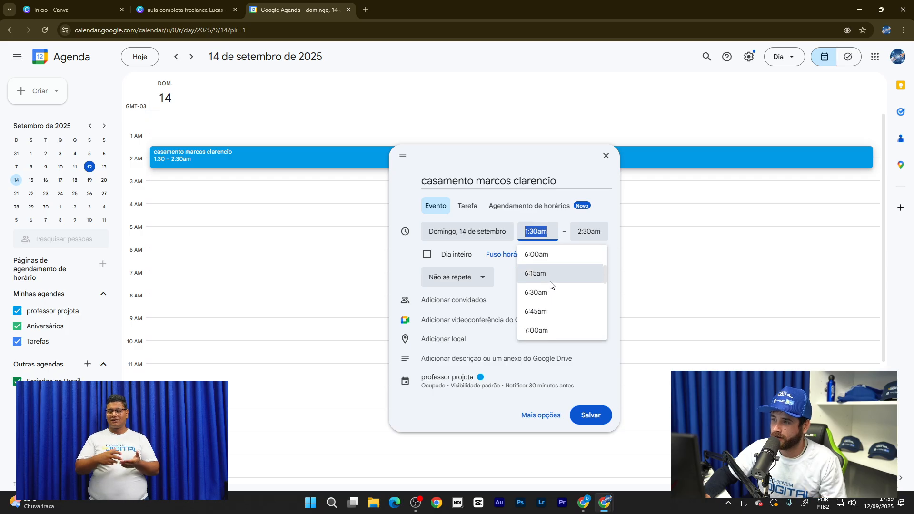
scroll(551, 272, down, 3)
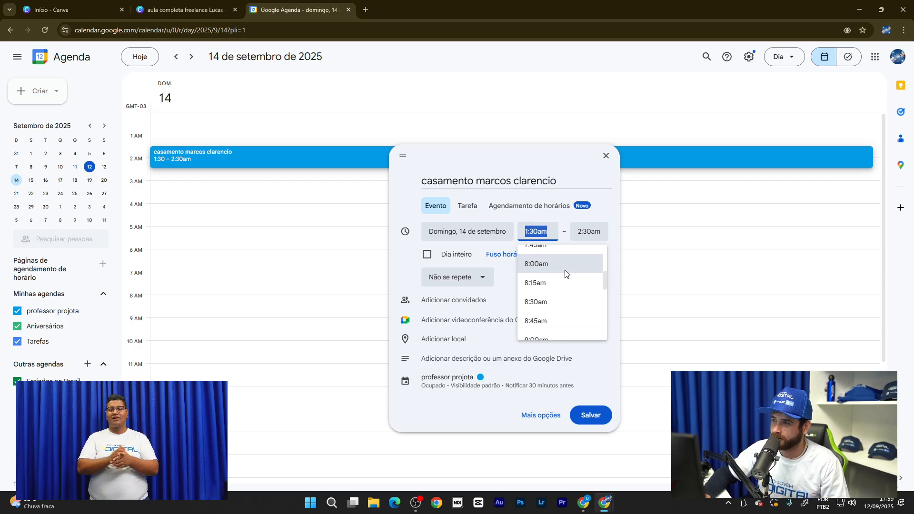
click(560, 266)
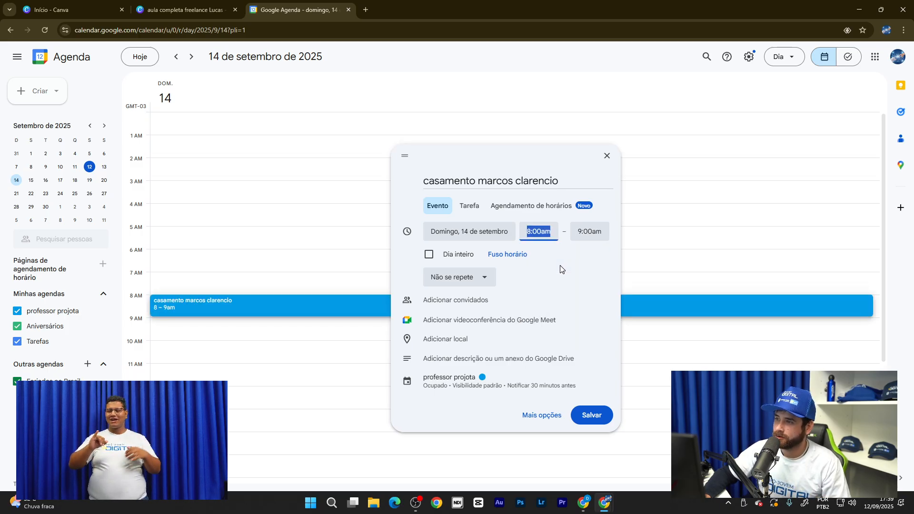
click(597, 231)
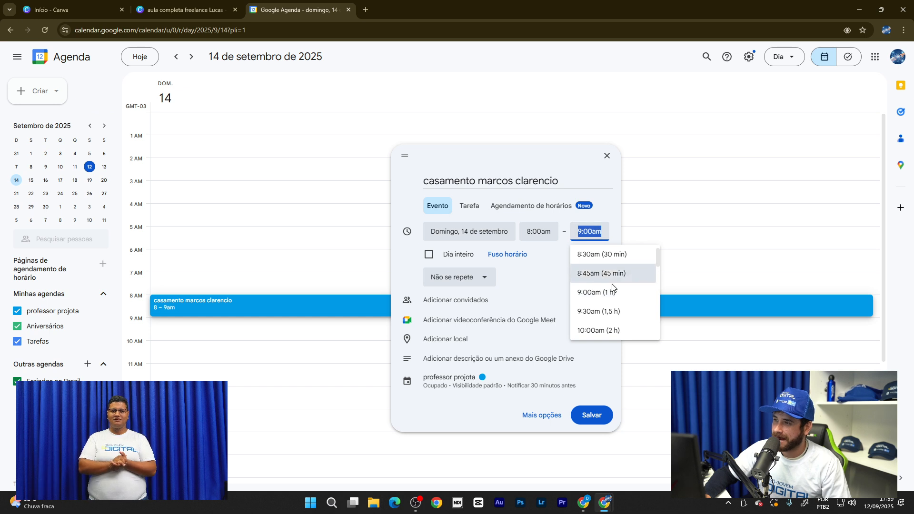
scroll(601, 285, down, 3)
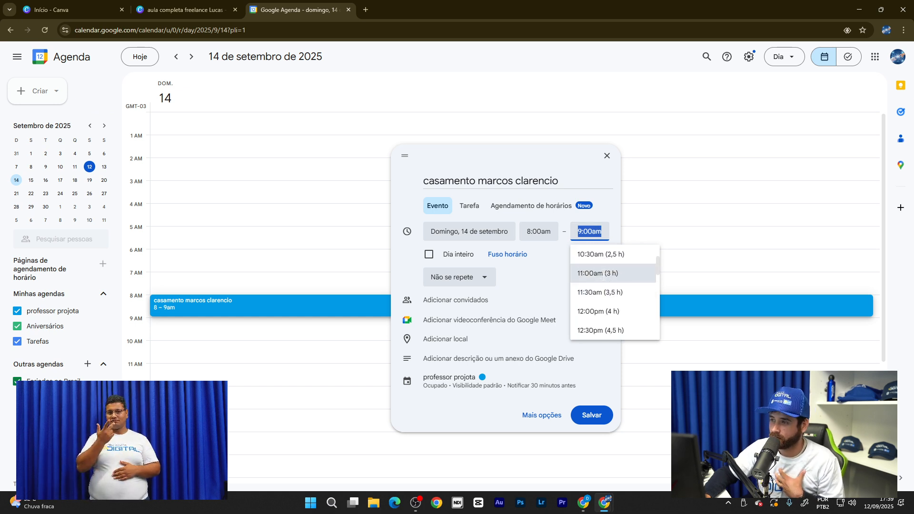
scroll(604, 281, down, 2)
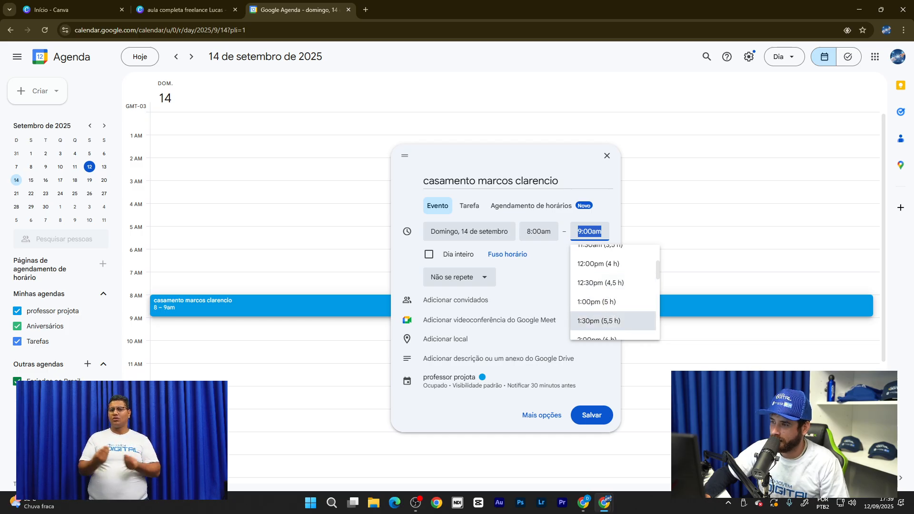
click(591, 321)
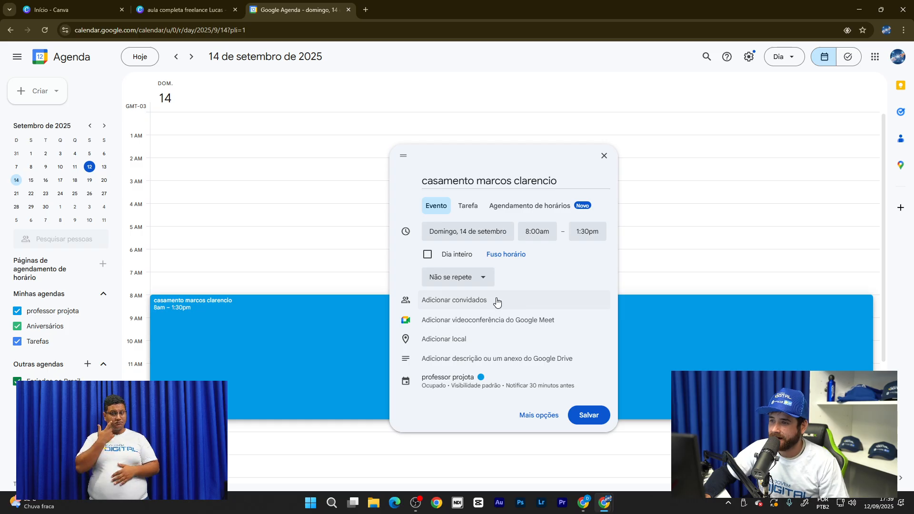
- Save the wedding event and dismiss the notification permission prompt
click(585, 422)
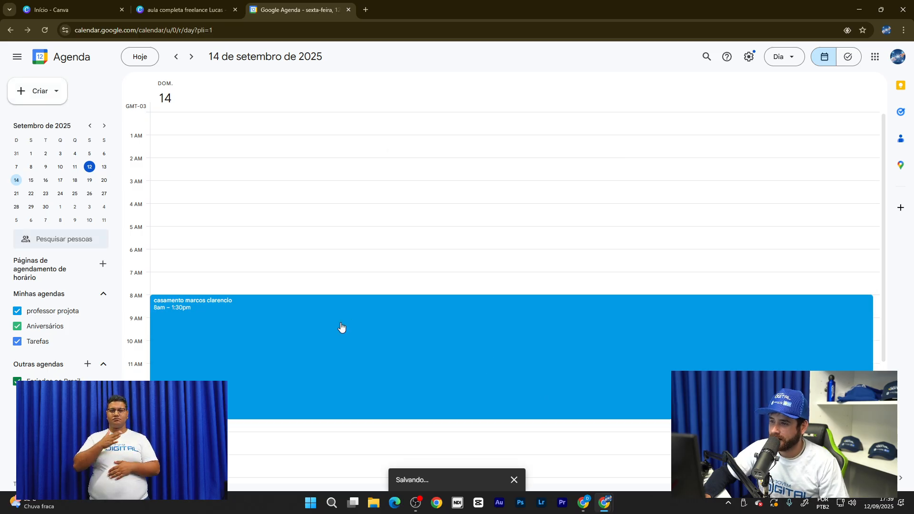
scroll(514, 310, down, 2)
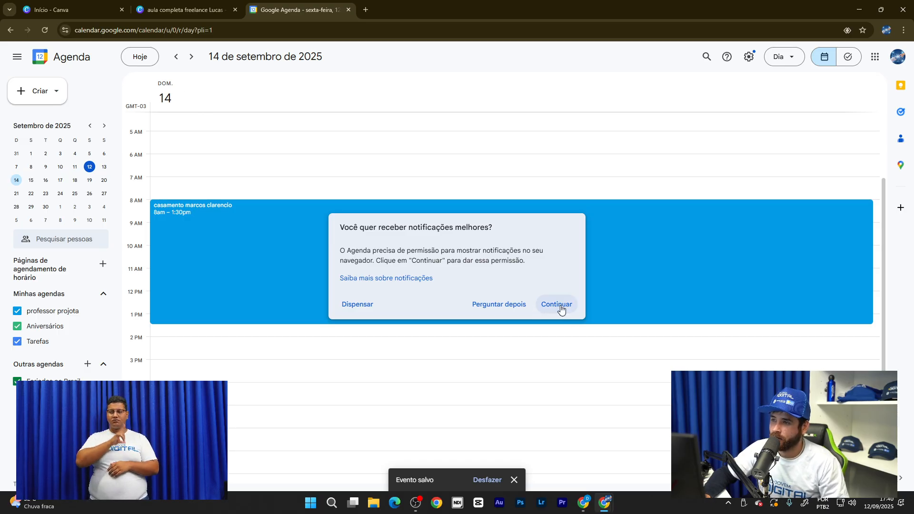
click(364, 305)
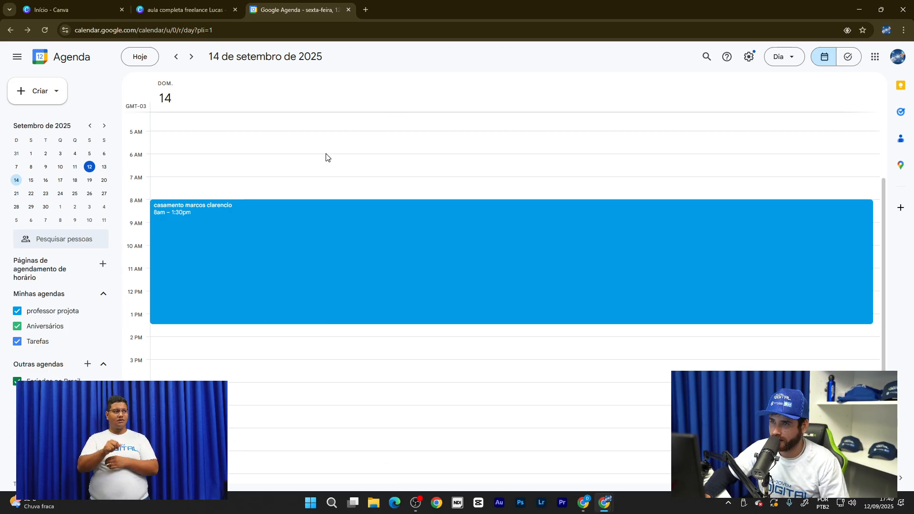
- Switch to Semana view for the week of 14 September, then Mês view for September
click(788, 59)
click(790, 109)
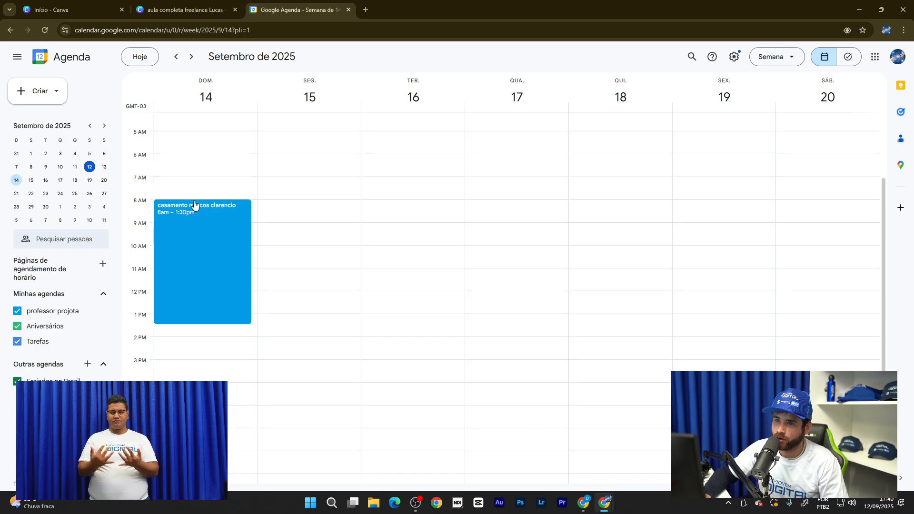
scroll(181, 214, down, 2)
scroll(222, 197, up, 4)
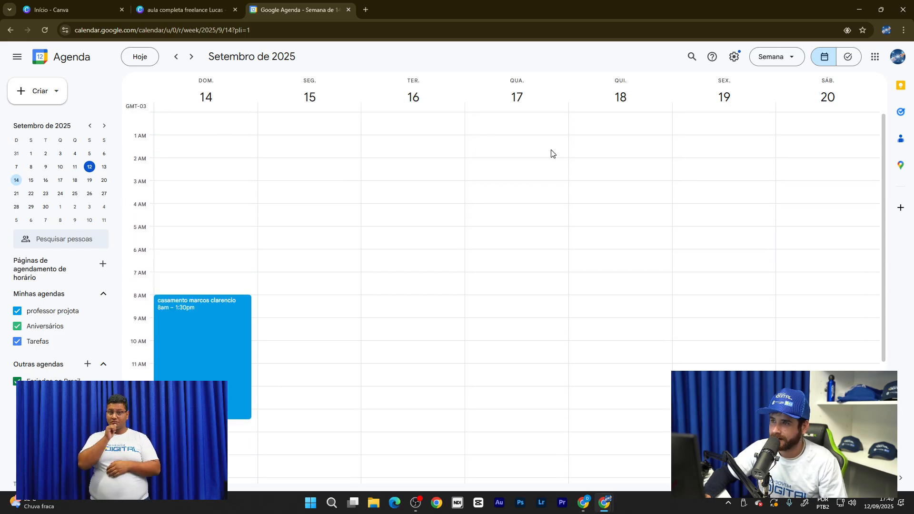
click(792, 60)
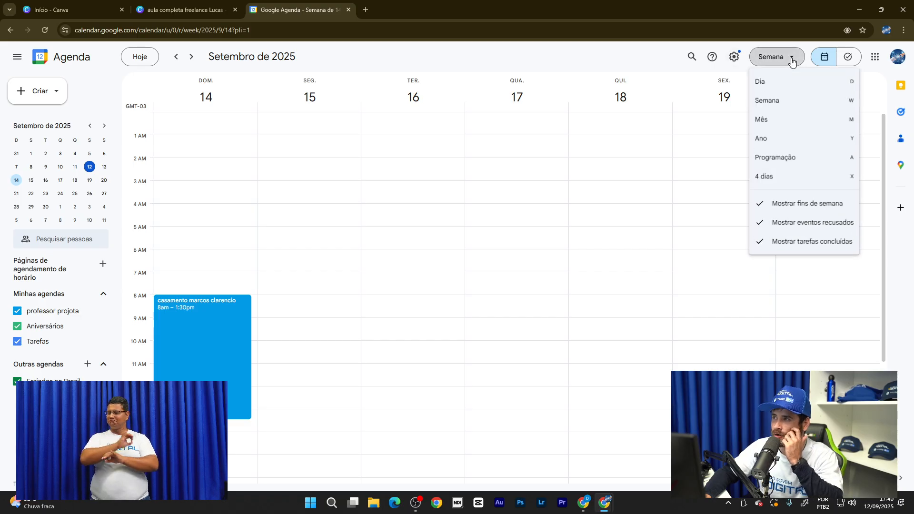
click(790, 127)
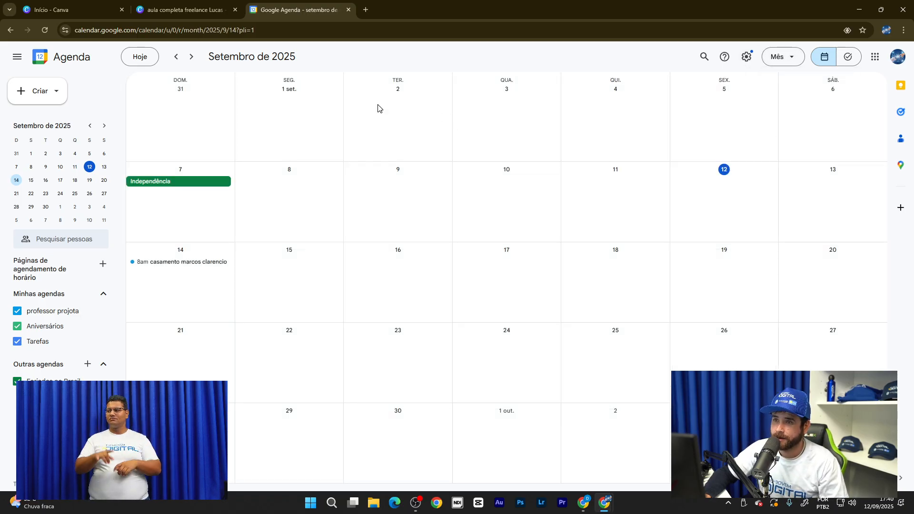
scroll(284, 138, up, 2)
scroll(226, 90, down, 1)
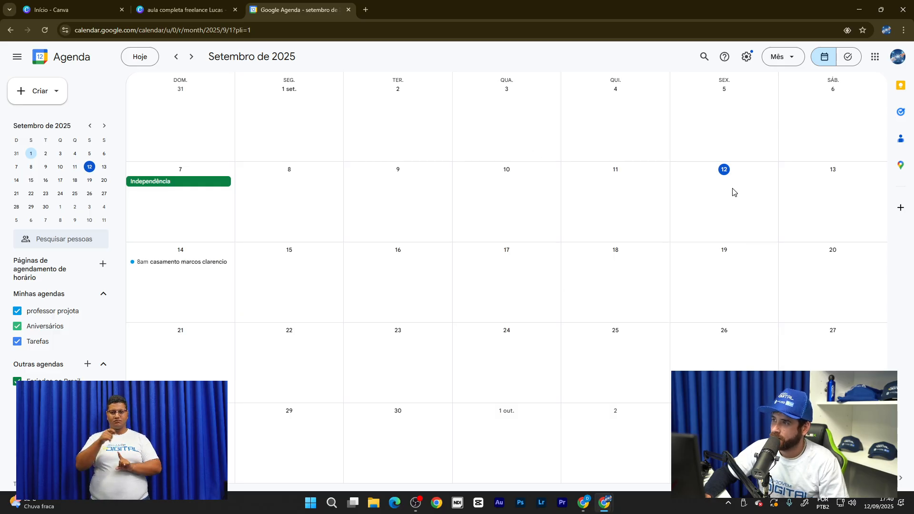
- Discard an accidental untitled event on 13 September and switch to Ano view for 2025
click(849, 194)
click(170, 286)
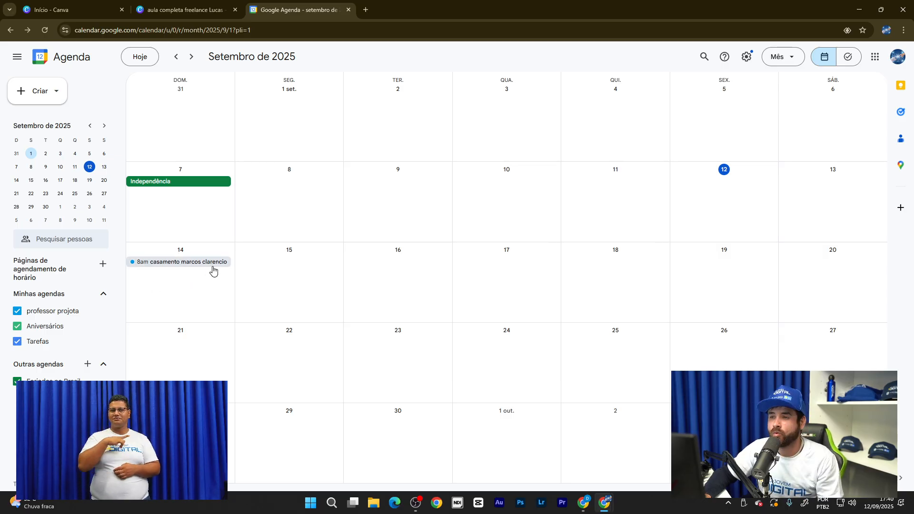
click(793, 63)
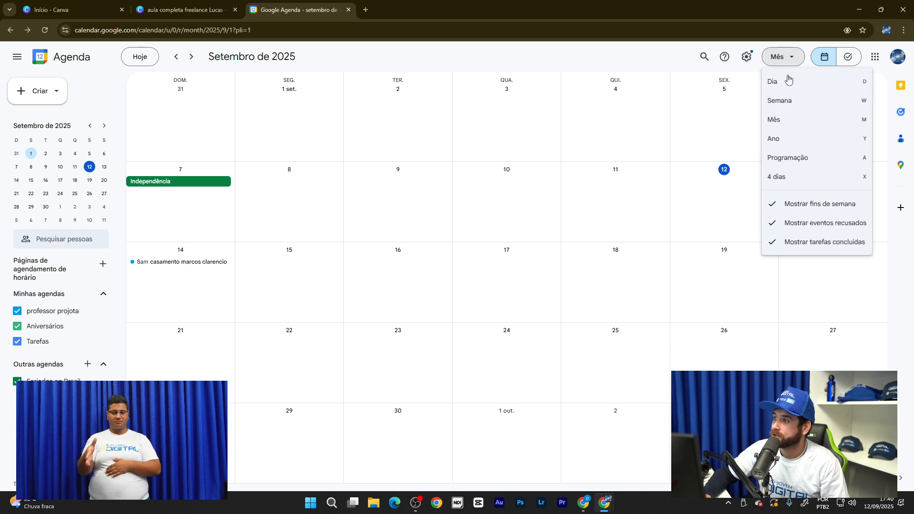
click(791, 143)
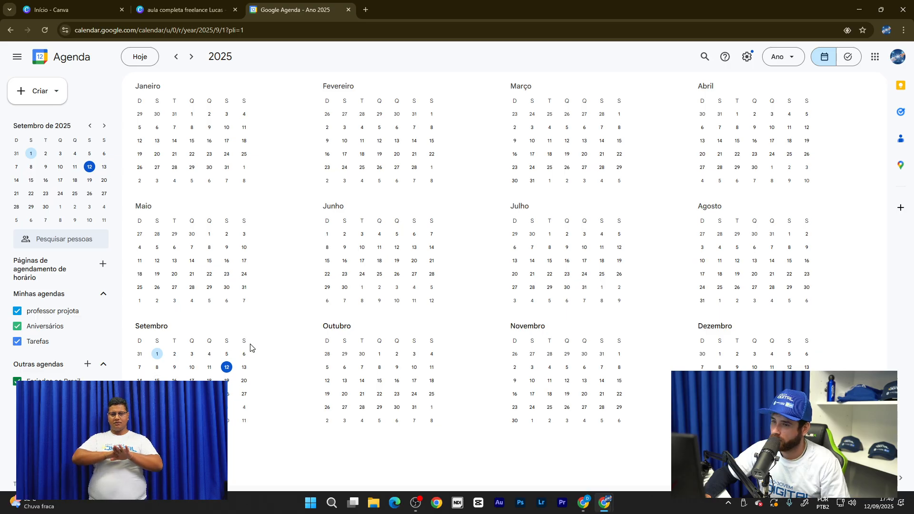
key(ctrl+plus)
key(ctrl+plus)
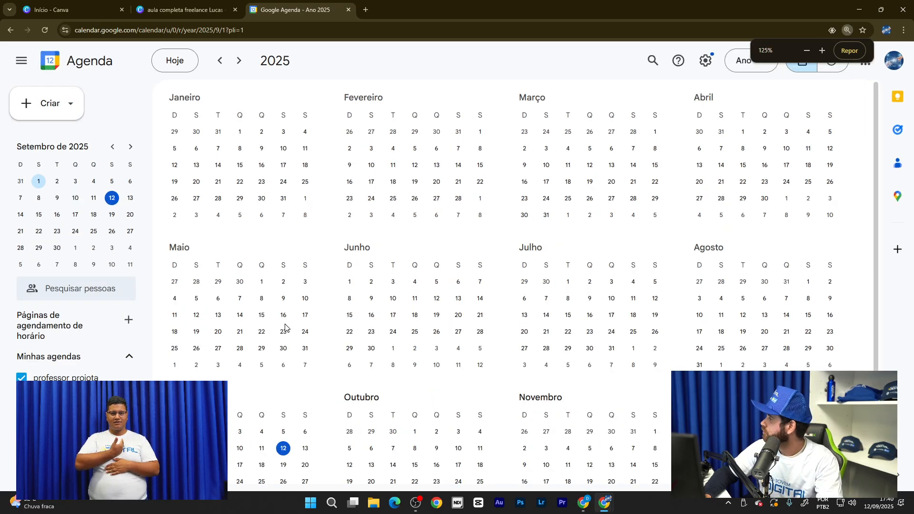
scroll(556, 202, down, 1)
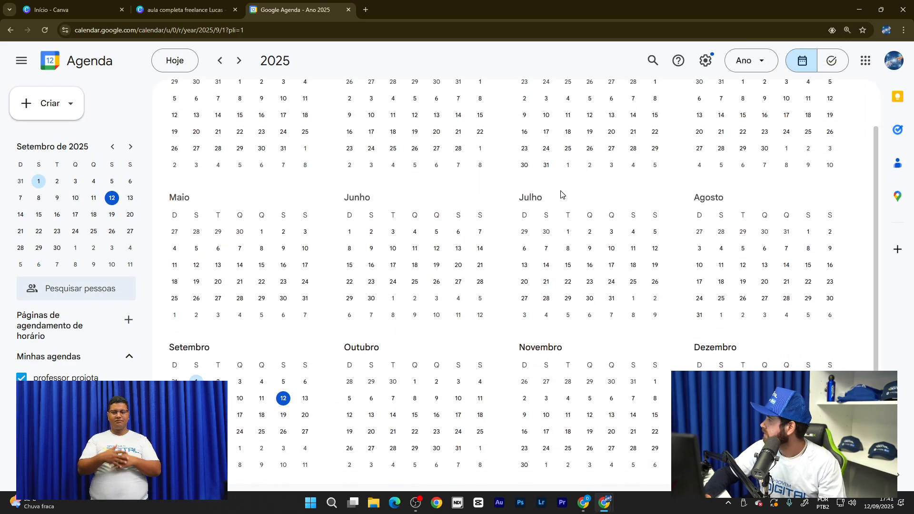
key(ctrl+0)
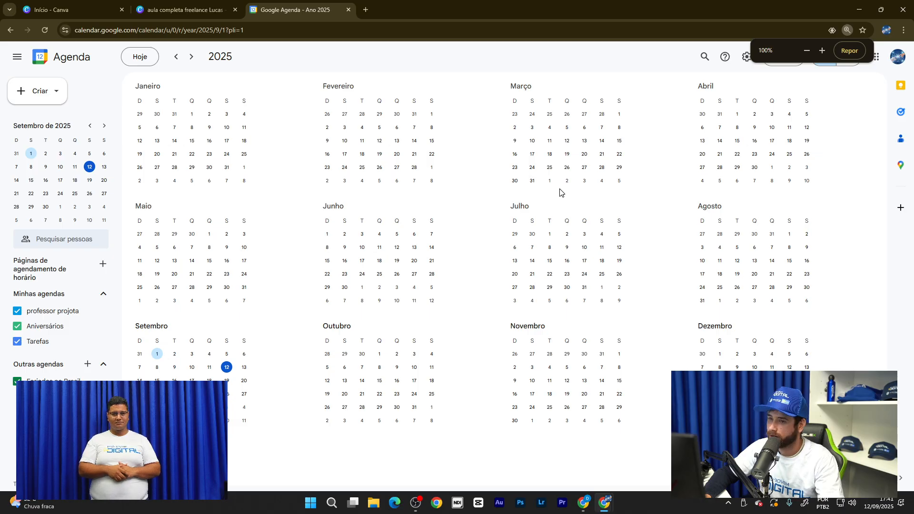
key(ctrl+minus)
key(ctrl+minus)
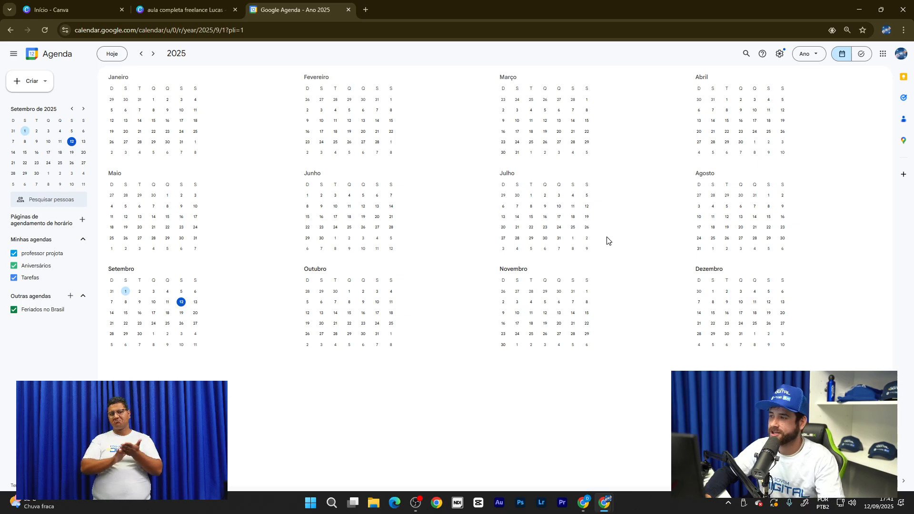
key(ctrl+plus)
key(ctrl+plus)
key(ctrl+plus)
key(ctrl+plus)
key(ctrl+plus)
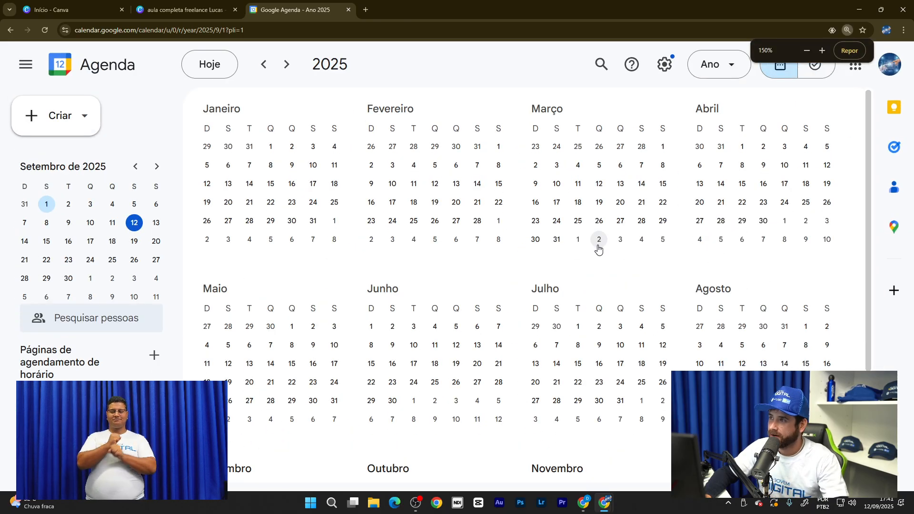
click(731, 65)
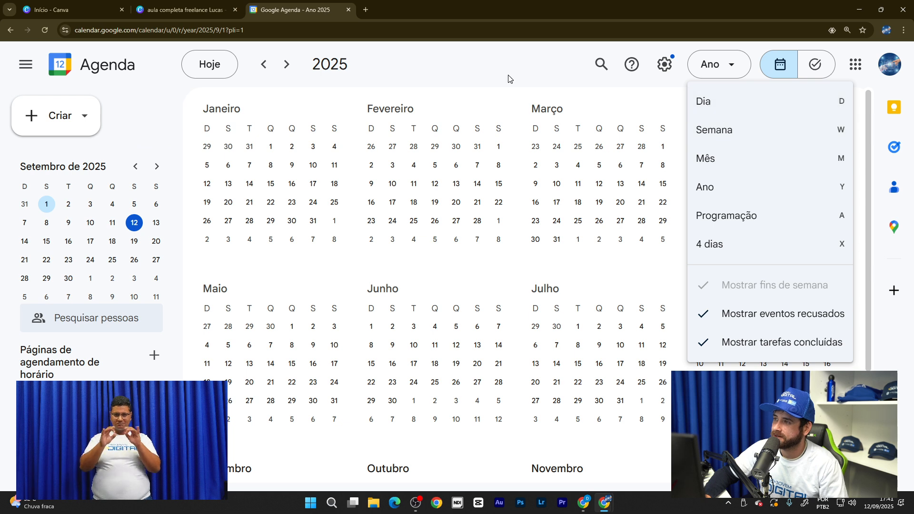
click(557, 91)
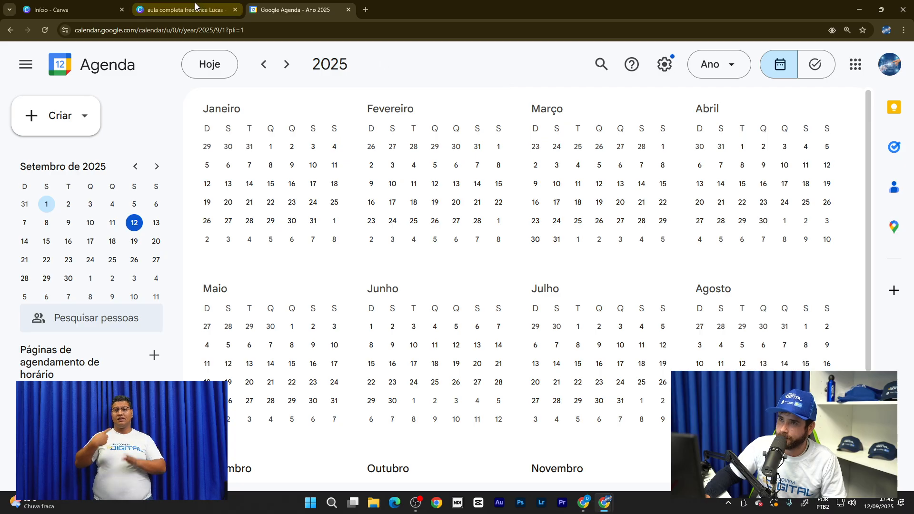
scroll(455, 267, down, 2)
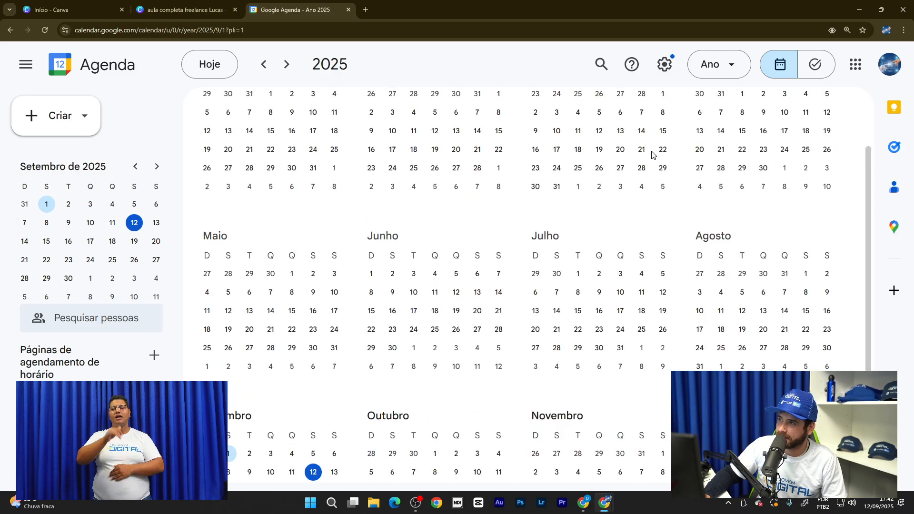
scroll(619, 152, up, 2)
click(731, 72)
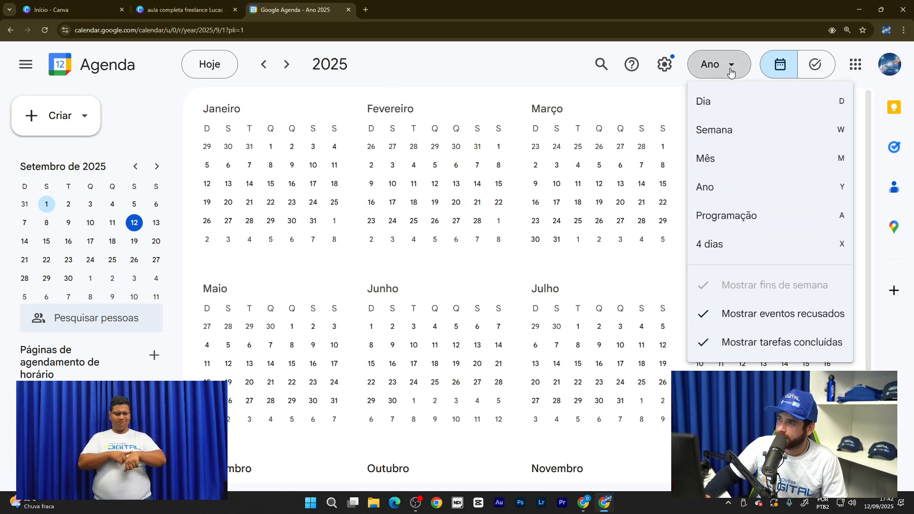
click(741, 109)
scroll(381, 198, down, 5)
scroll(384, 153, up, 5)
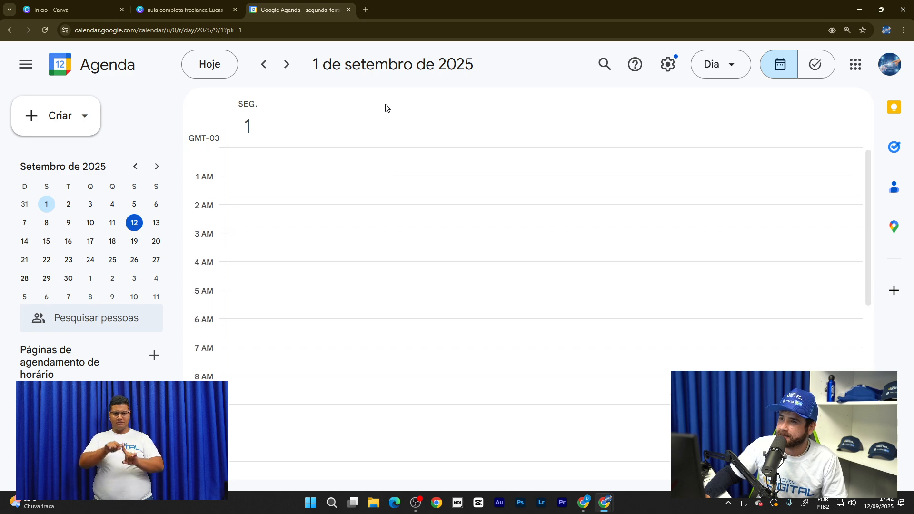
click(24, 241)
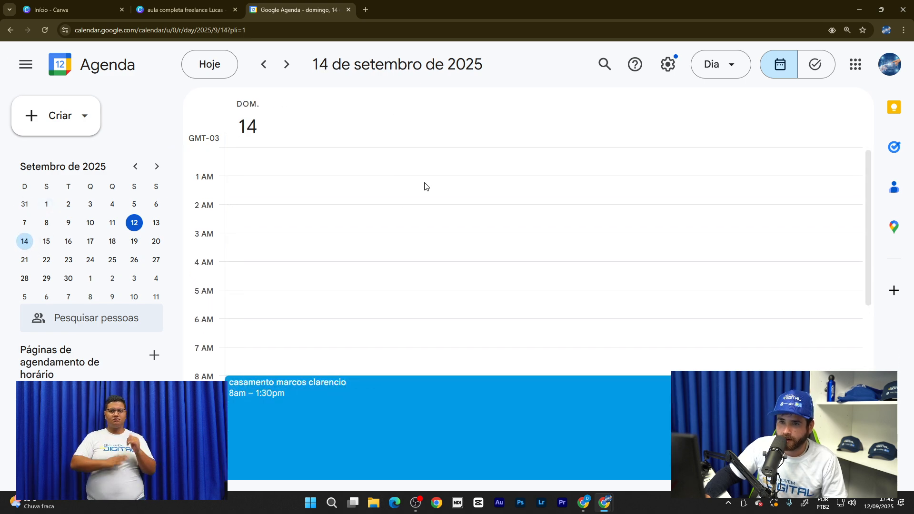
scroll(502, 195, down, 1)
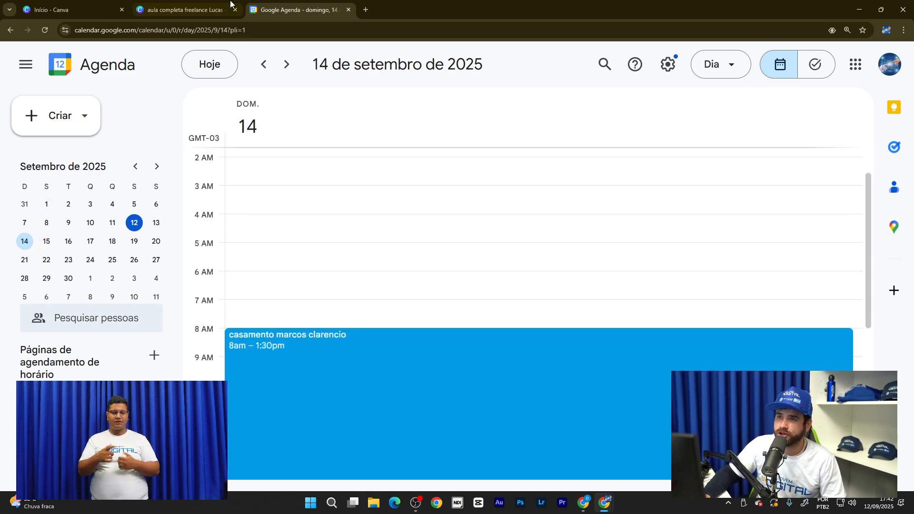
- Open a new browser tab and close the Google Calendar tab
click(186, 9)
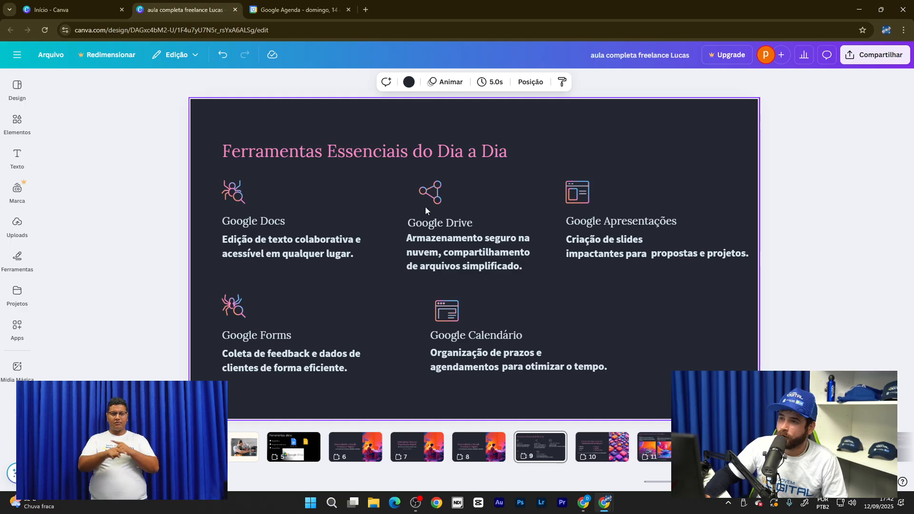
click(366, 10)
click(326, 11)
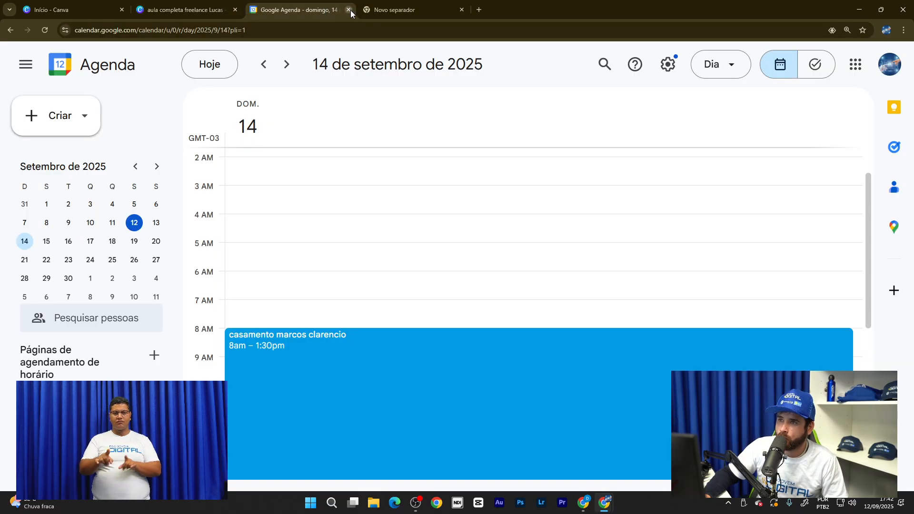
click(349, 9)
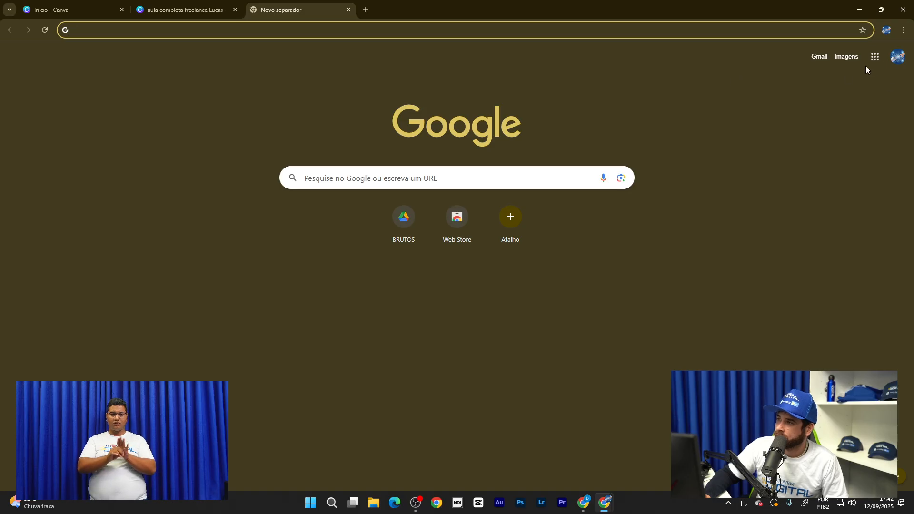
- Open Google Drive from the apps grid, try previewing the MKT PROJOTA ONLINE PDF, and close it
click(875, 58)
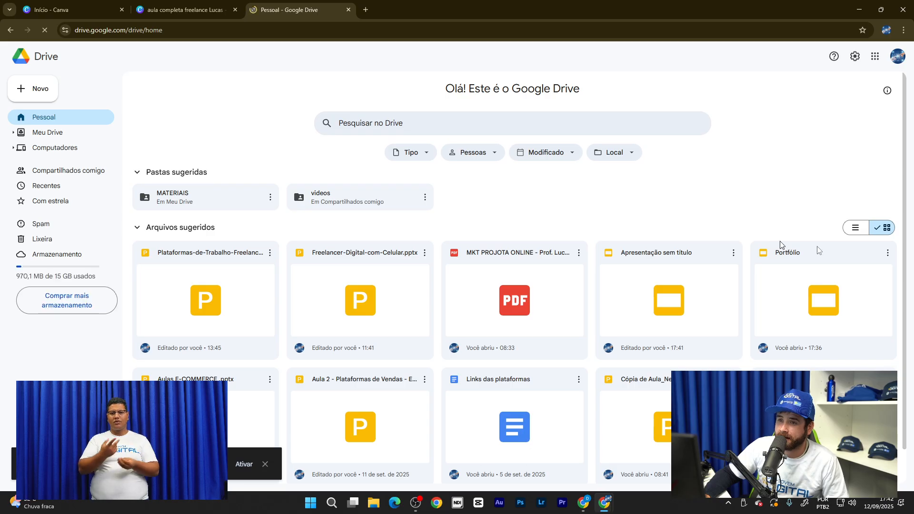
scroll(601, 313, down, 1)
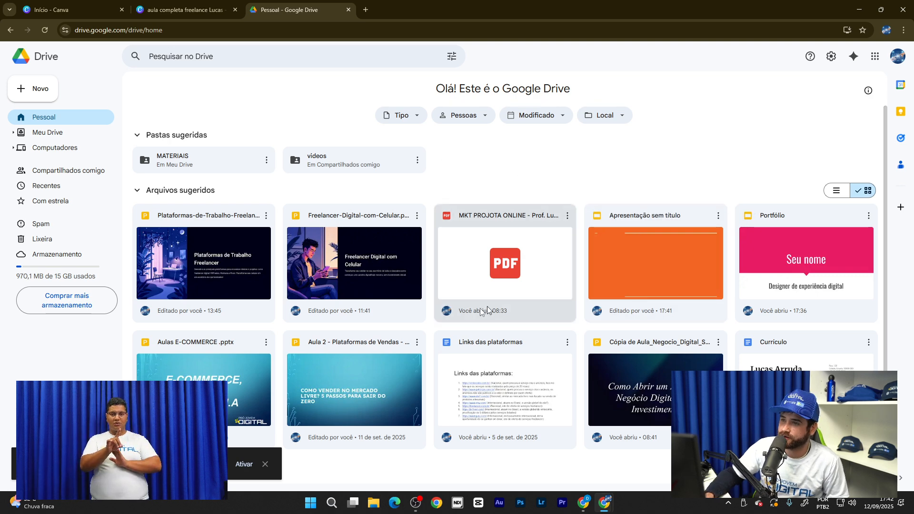
double_click(509, 240)
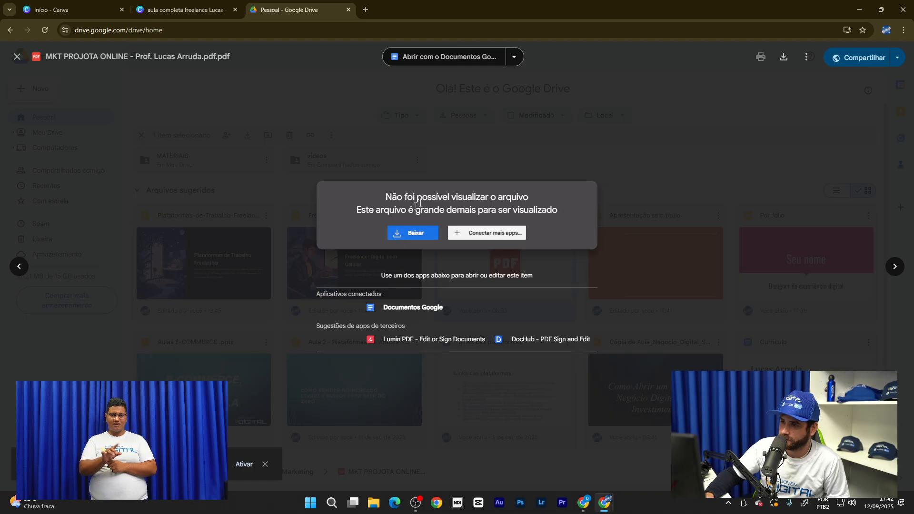
click(587, 219)
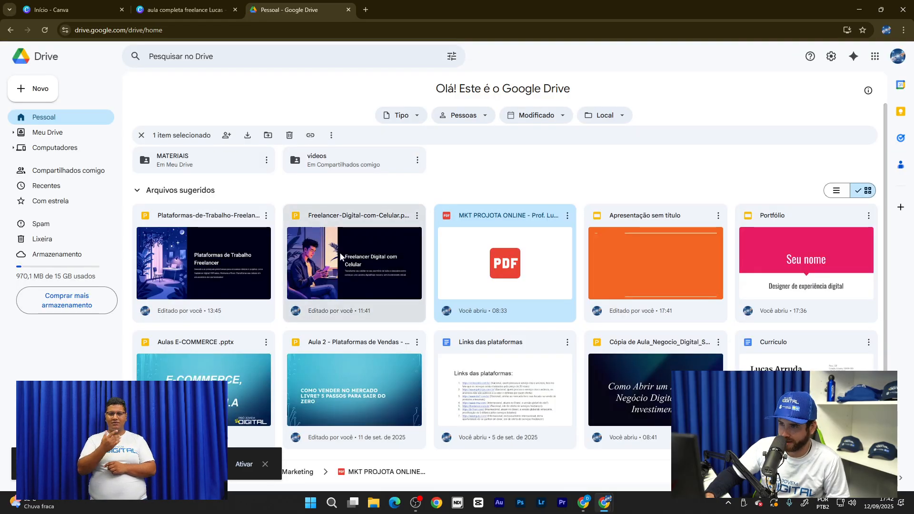
- Open the Freelancer-Digital-com-Celular and Plataformas-de-Trabalho-Freelancer presentations, returning to the Drive tab after each
double_click(349, 259)
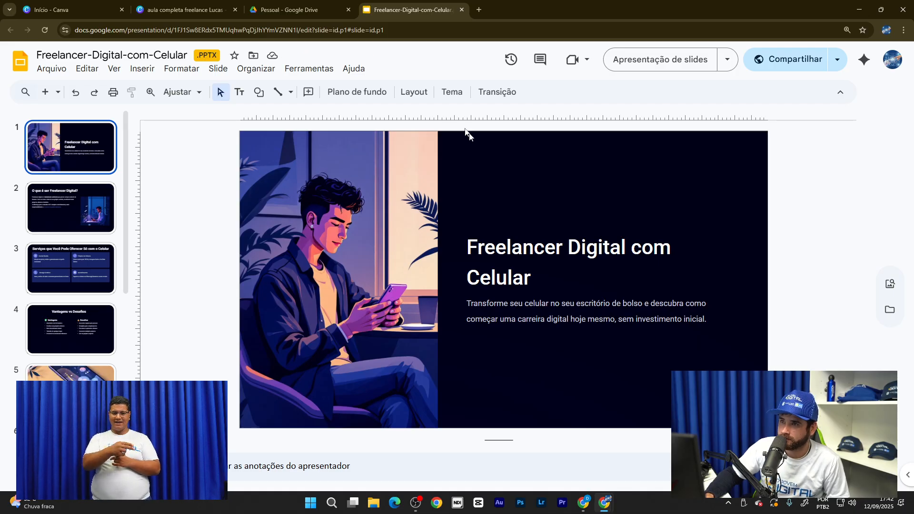
click(288, 10)
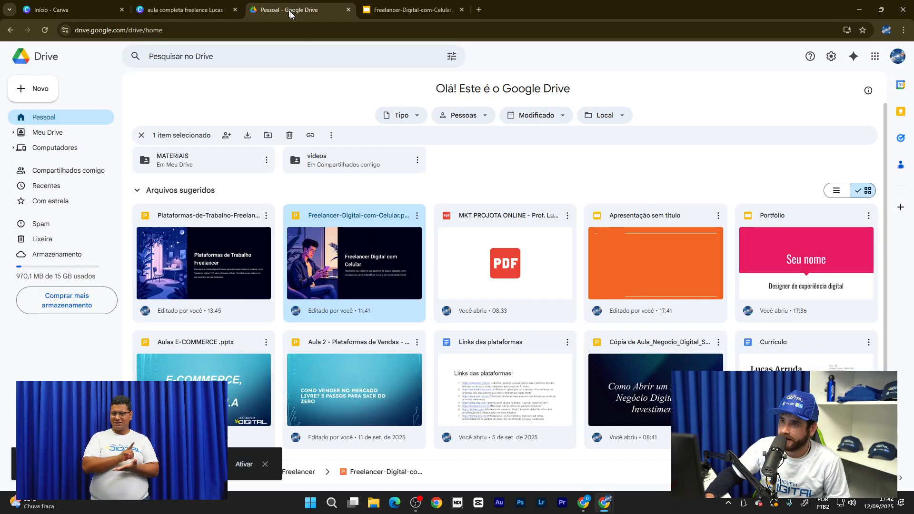
double_click(189, 255)
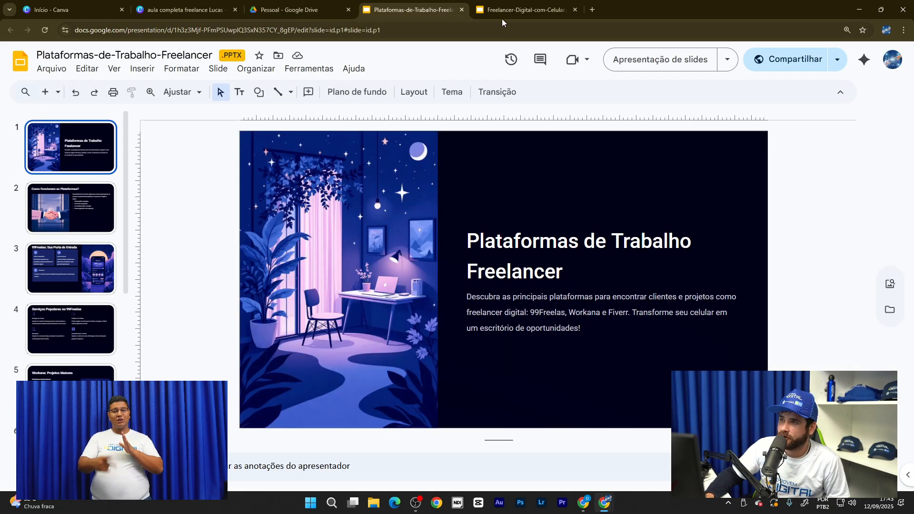
key(ctrl+shift+Tab)
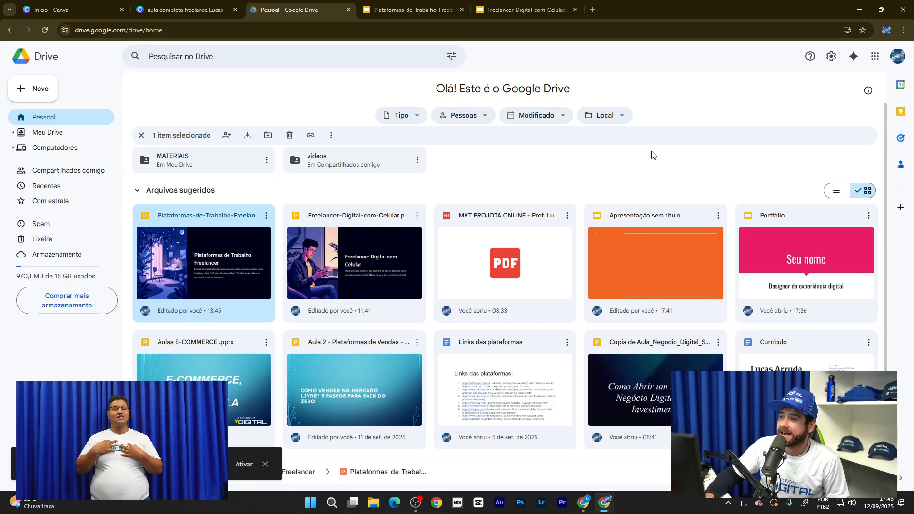
scroll(686, 135, down, 1)
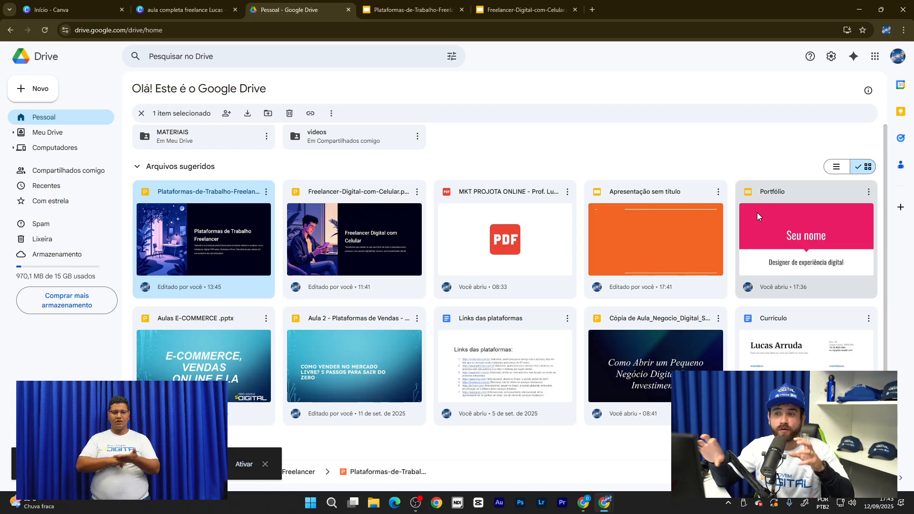
- Browse Meu Drive > MATERIAIS > Marketing, preview its PDF, then go back up to Meu Drive
click(458, 154)
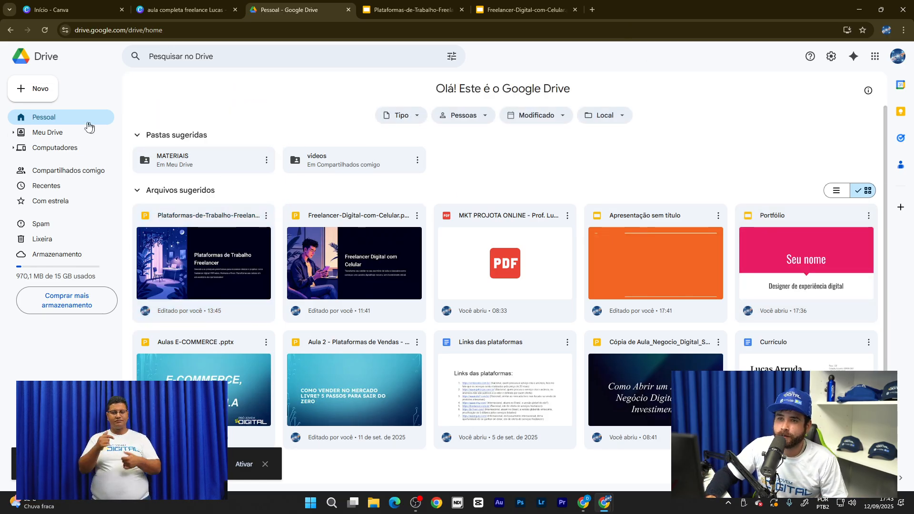
click(55, 136)
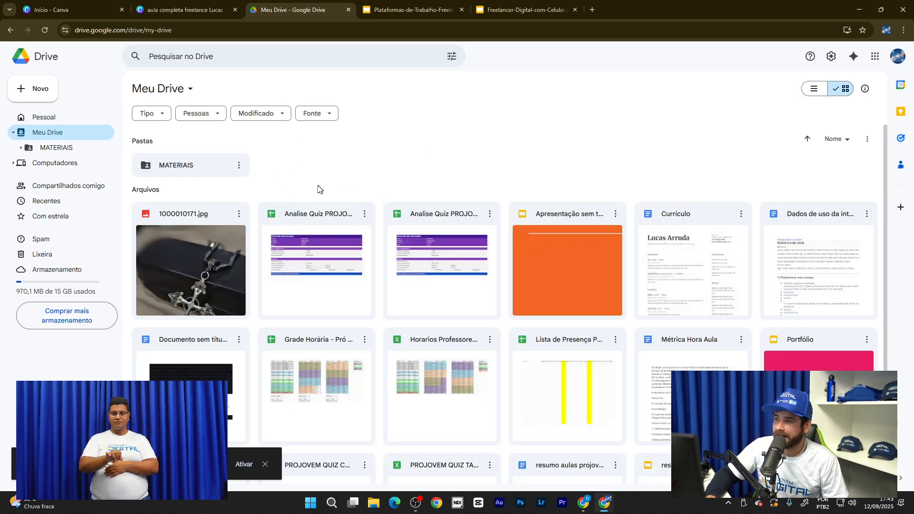
double_click(195, 172)
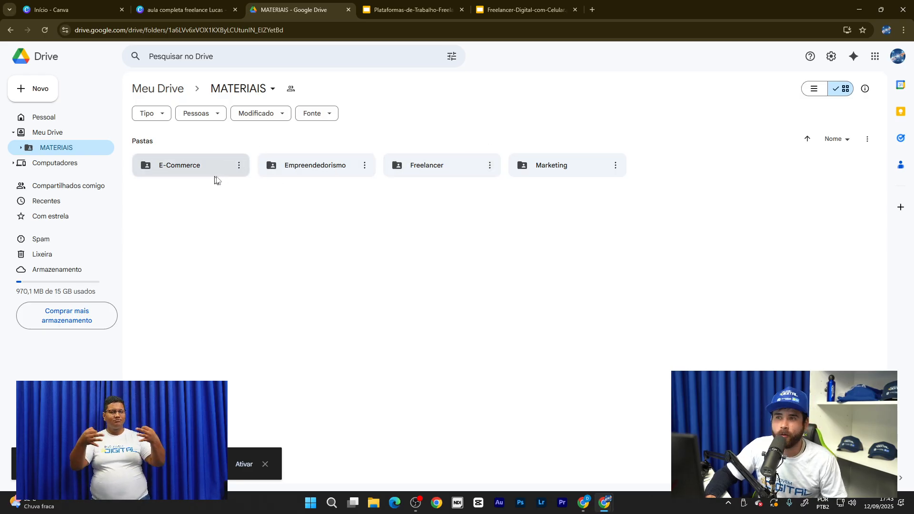
double_click(573, 170)
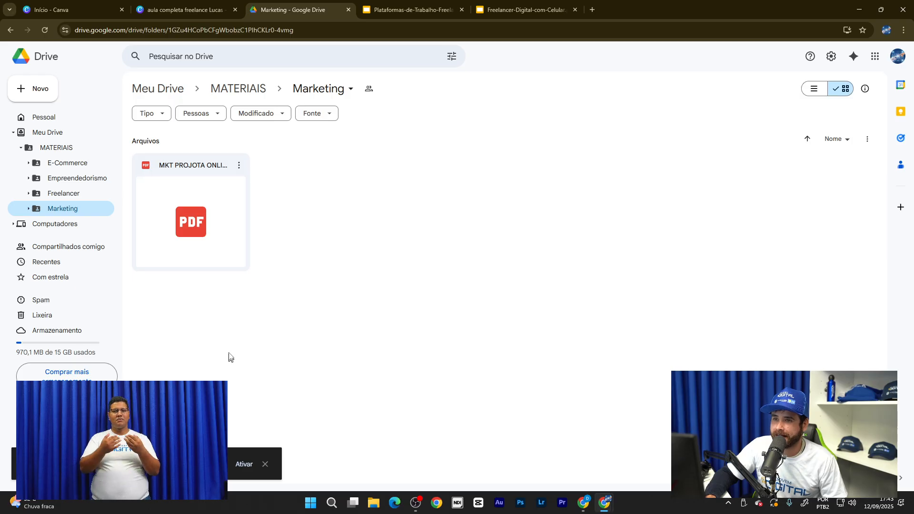
double_click(215, 218)
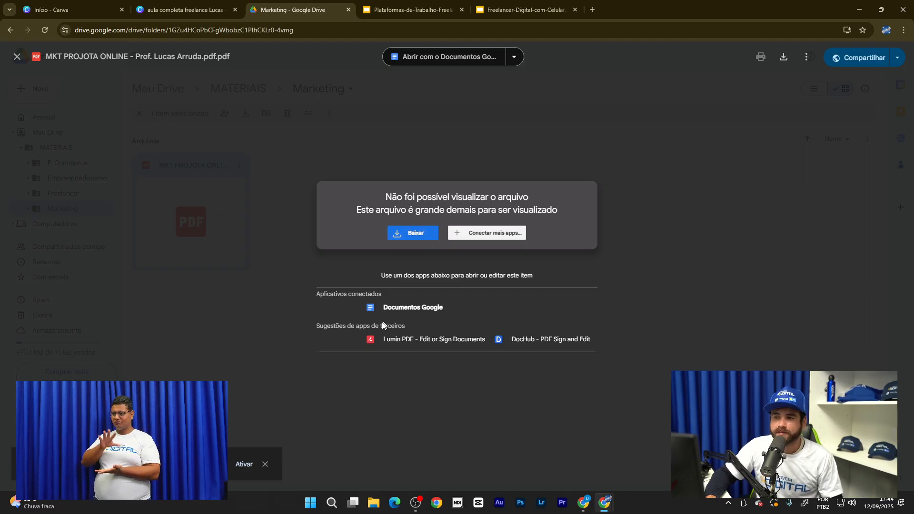
click(218, 249)
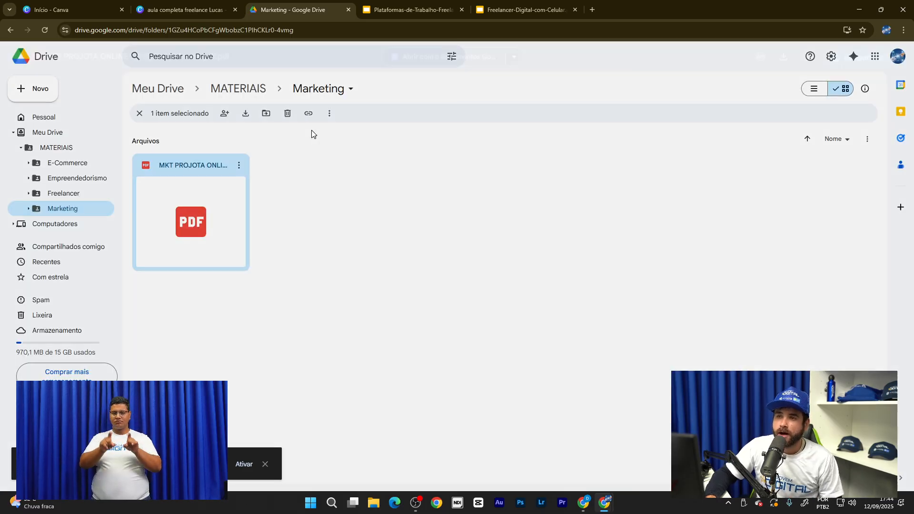
click(164, 94)
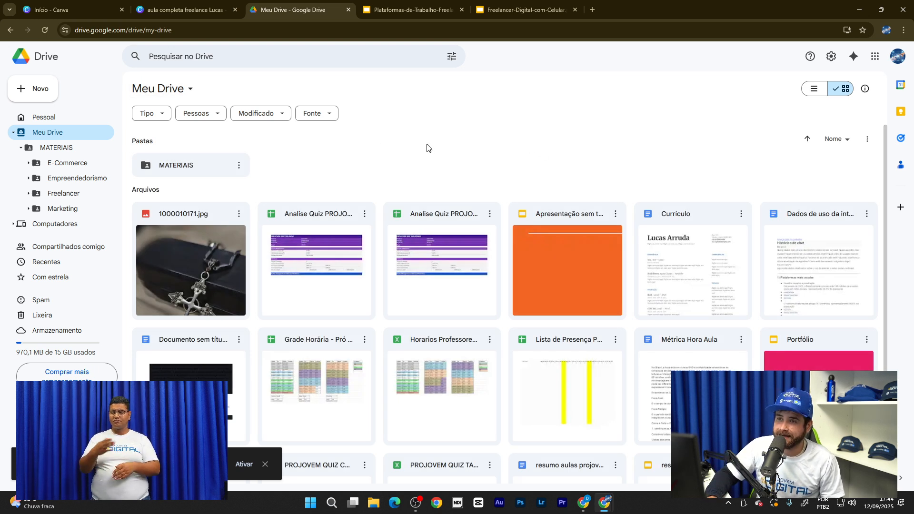
click(239, 166)
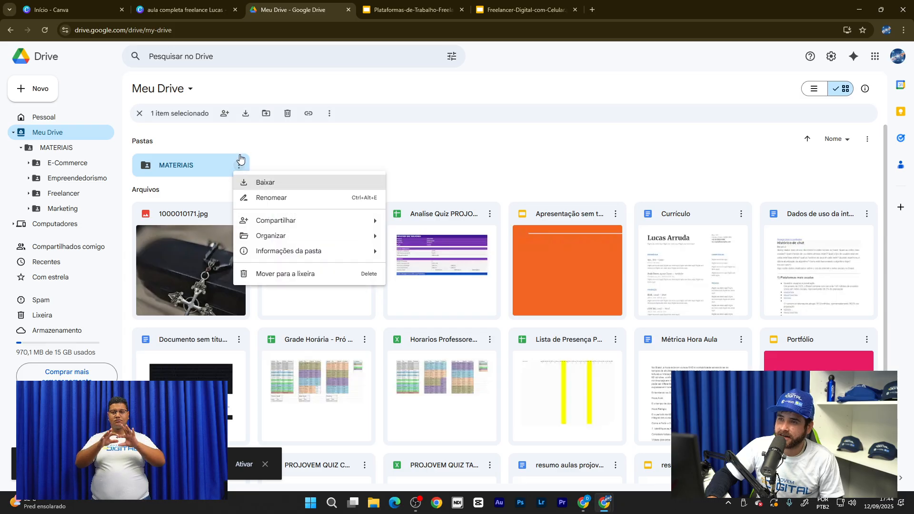
mouse_move(299, 224)
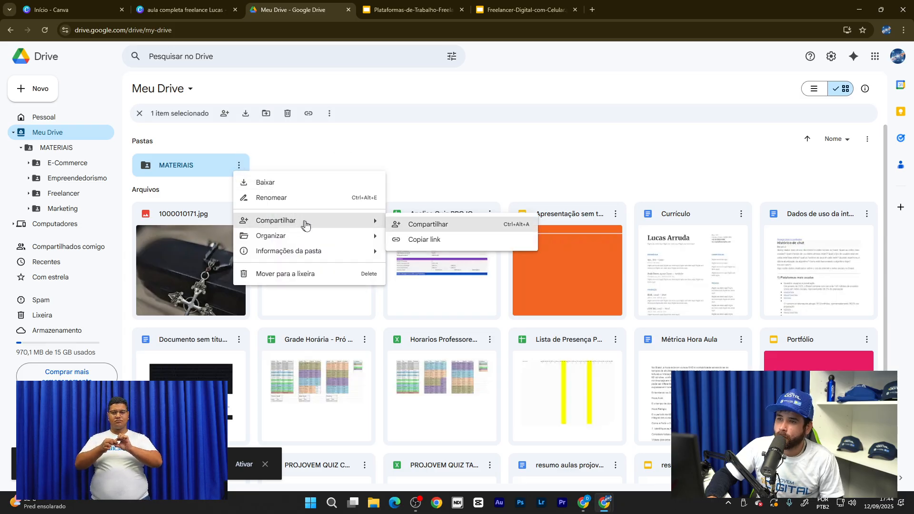
click(424, 242)
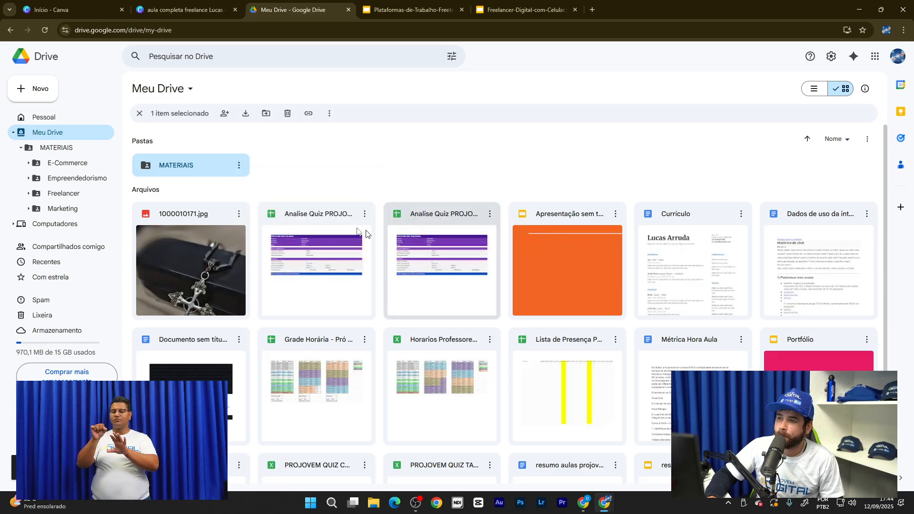
click(409, 191)
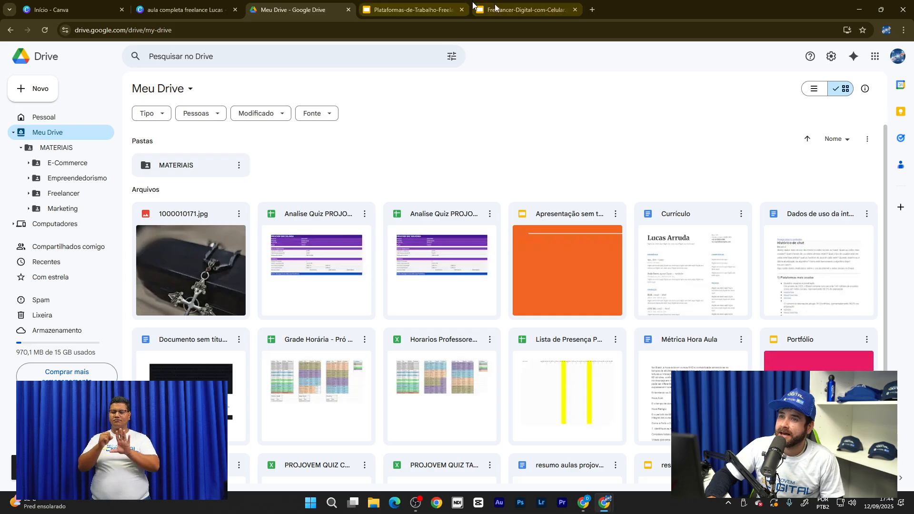
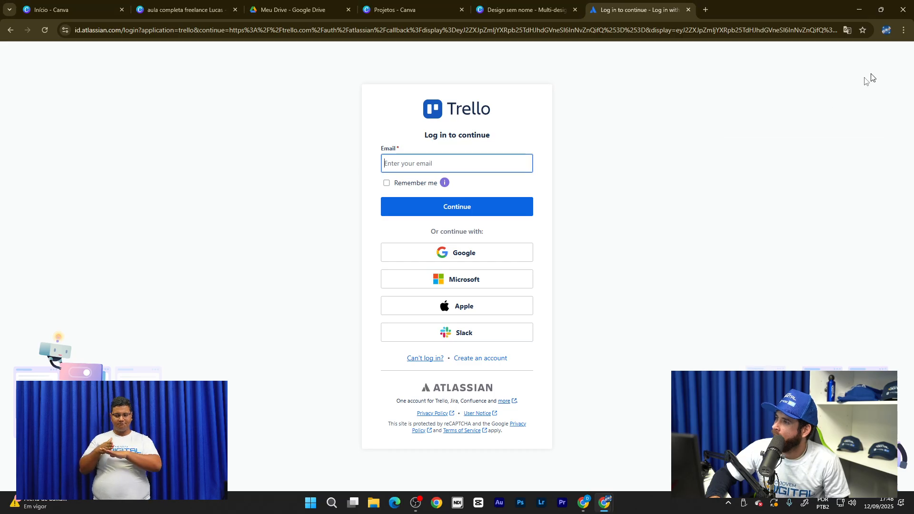
- Sign in to Trello through Continue with Google, choosing the account, to open the empty workspace
click(490, 258)
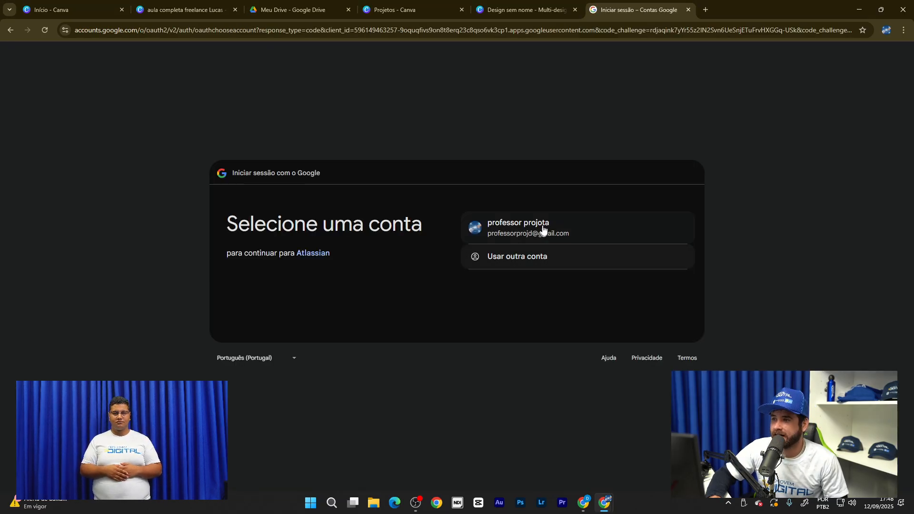
click(549, 224)
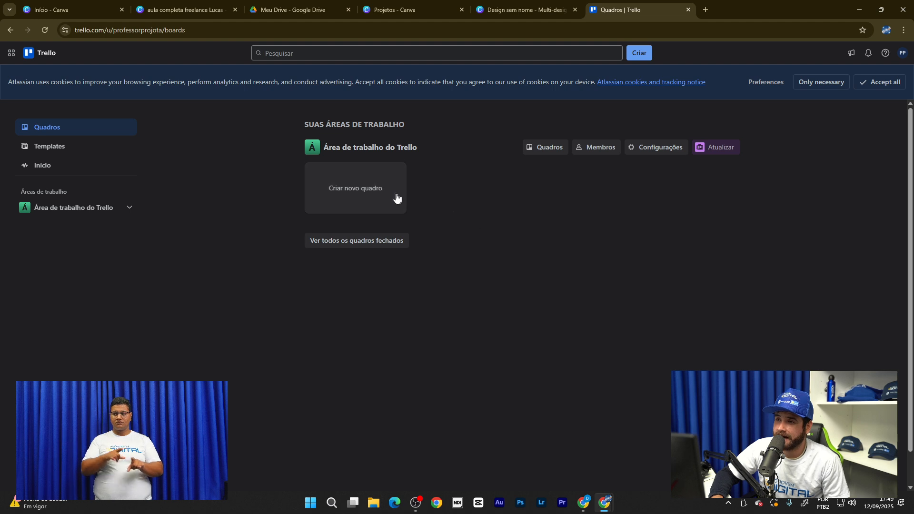
- Create a new board titled FREELAS with the dark blue background
click(367, 200)
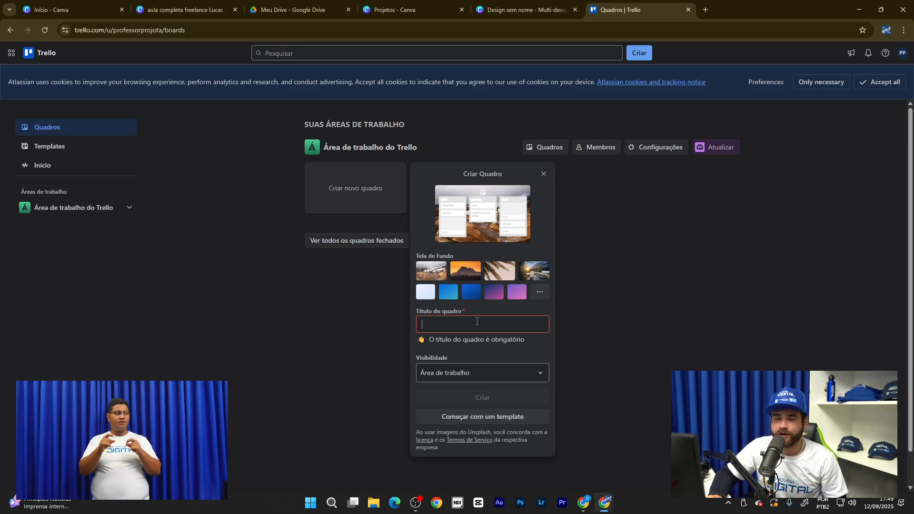
text(F)
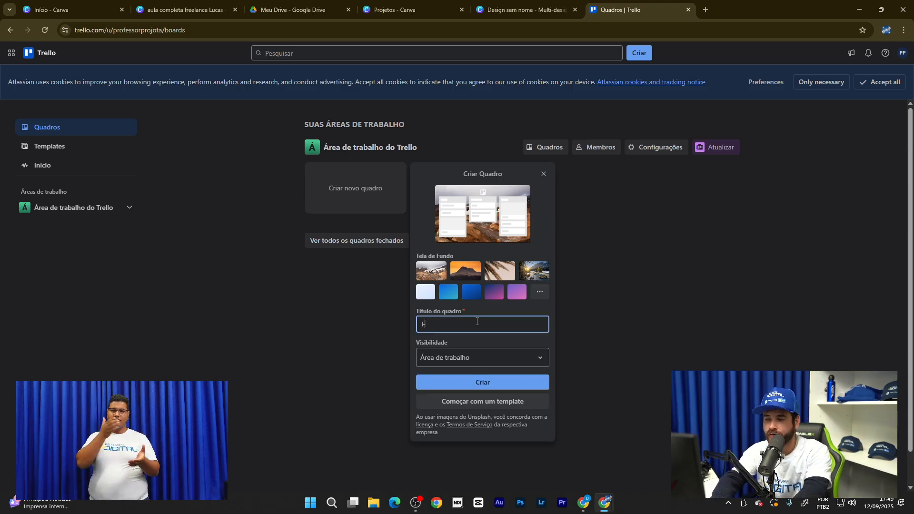
text(REELAS)
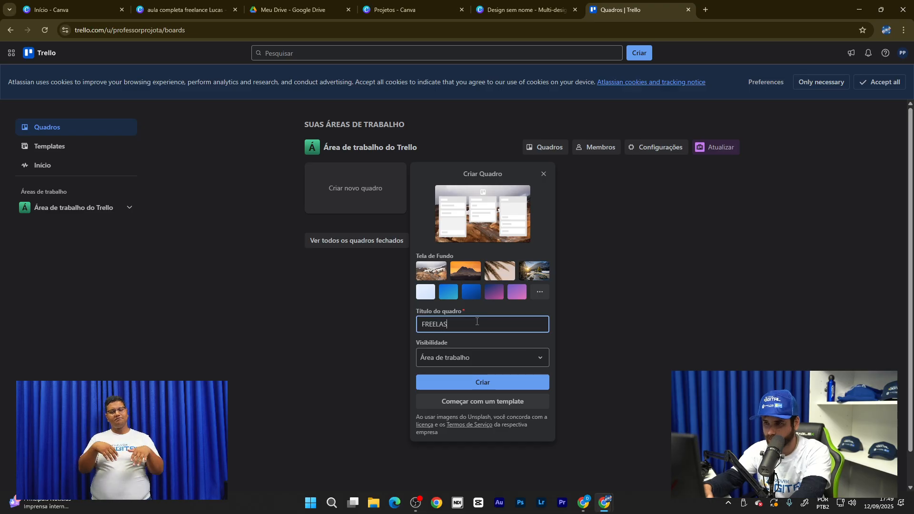
click(476, 295)
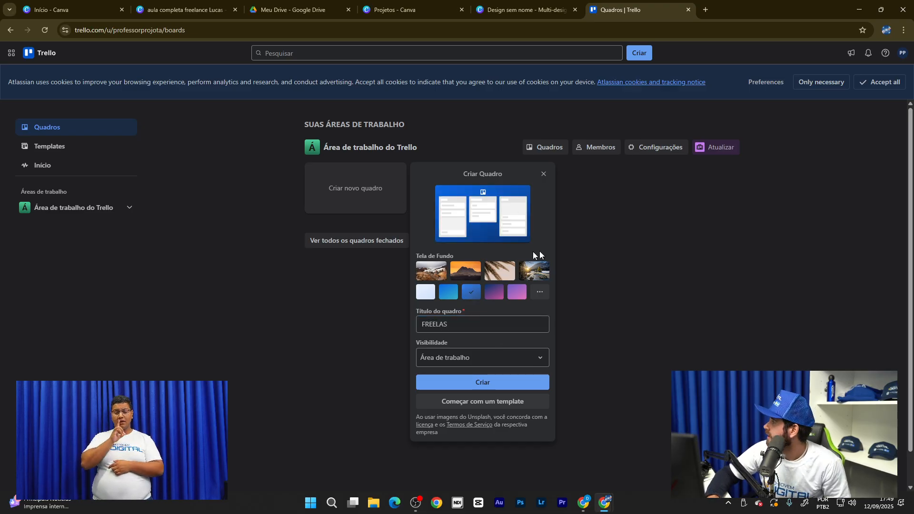
click(482, 383)
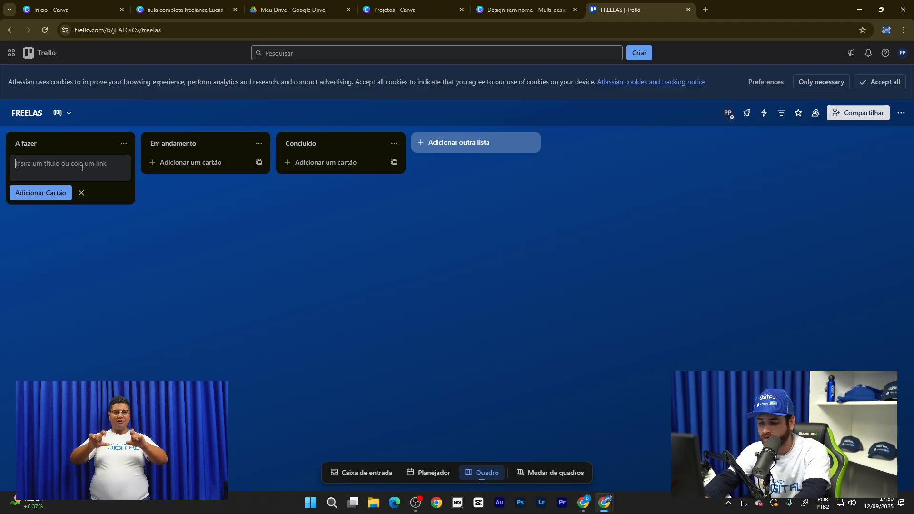
- Add cards 'Filmar noiva entrando', 'Filmando os convidados' and 'Stories' to A fazer, Em andamento and Concluído
text(fil)
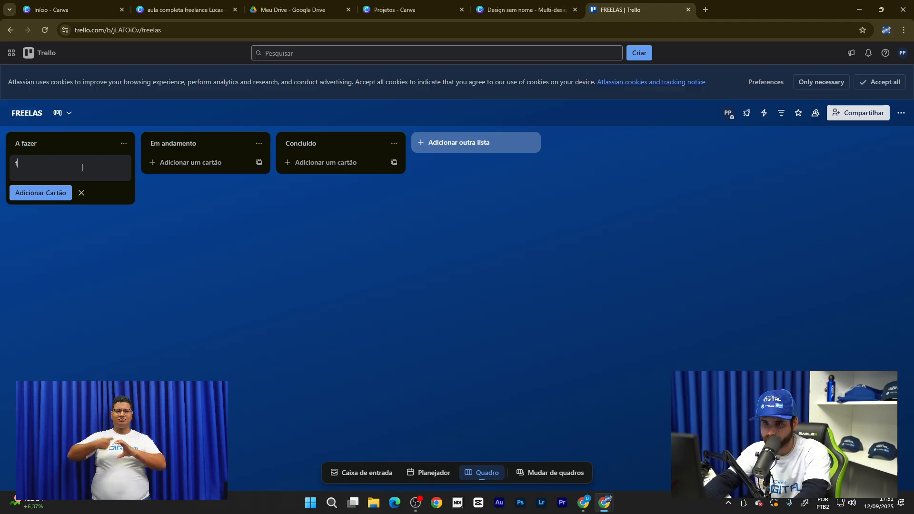
key(BackSpace)
text(fil)
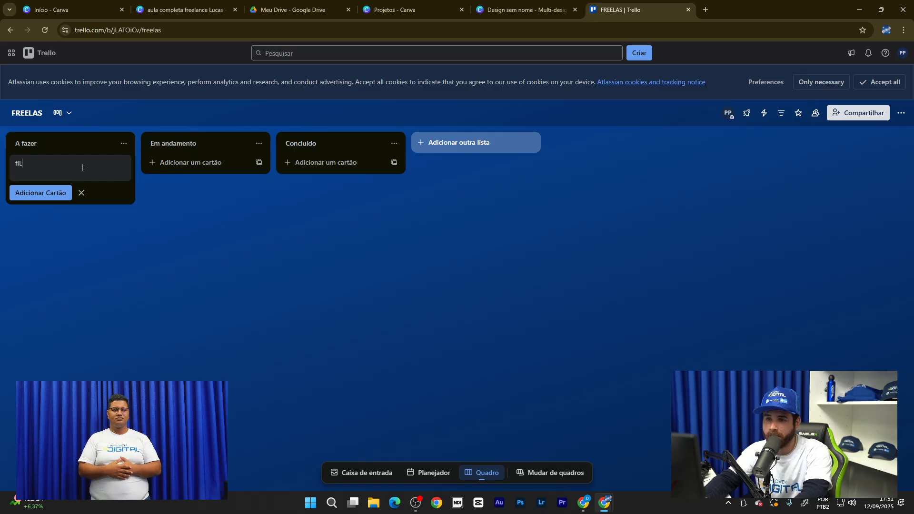
key(BackSpace)
key(BackSpace)
key(BackSpace)
text(Fil)
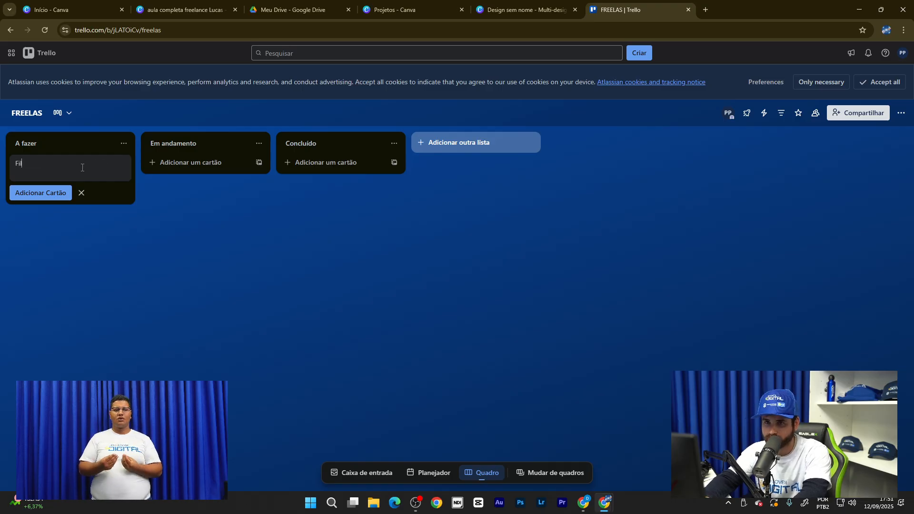
text(mar )
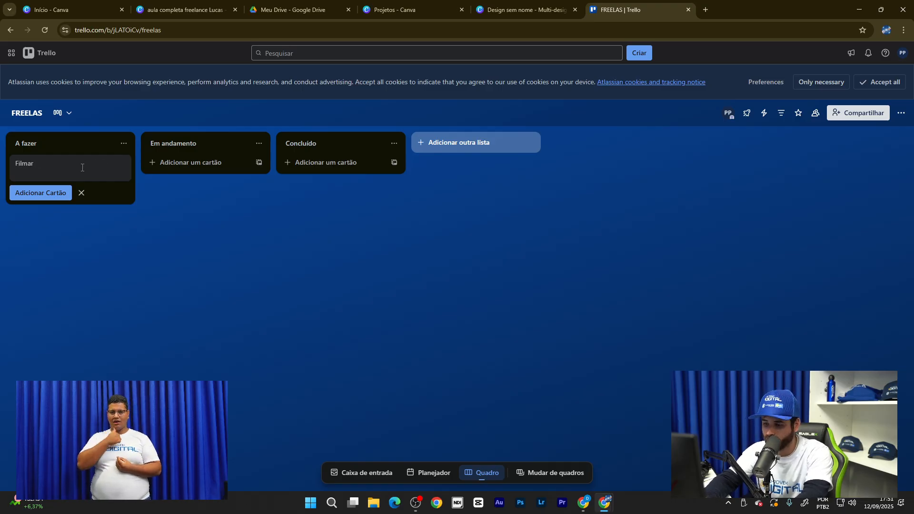
text(noiva ent)
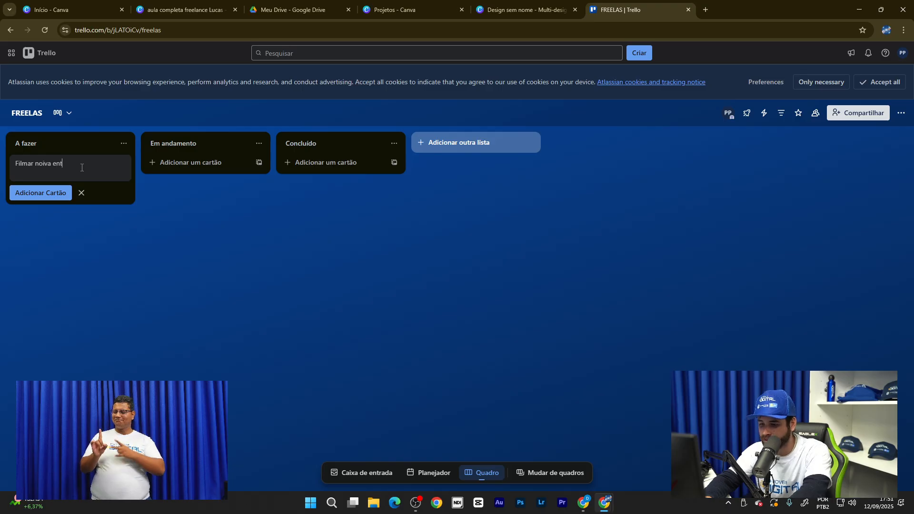
text(rando)
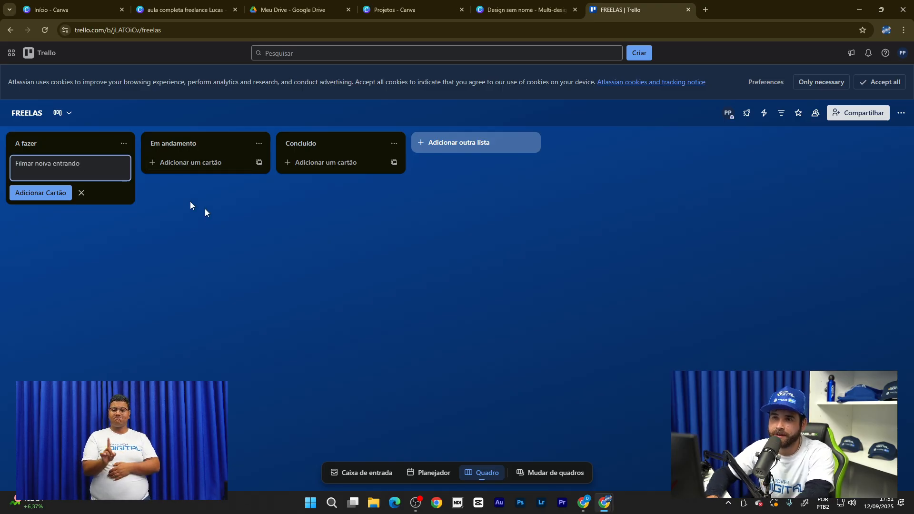
click(206, 163)
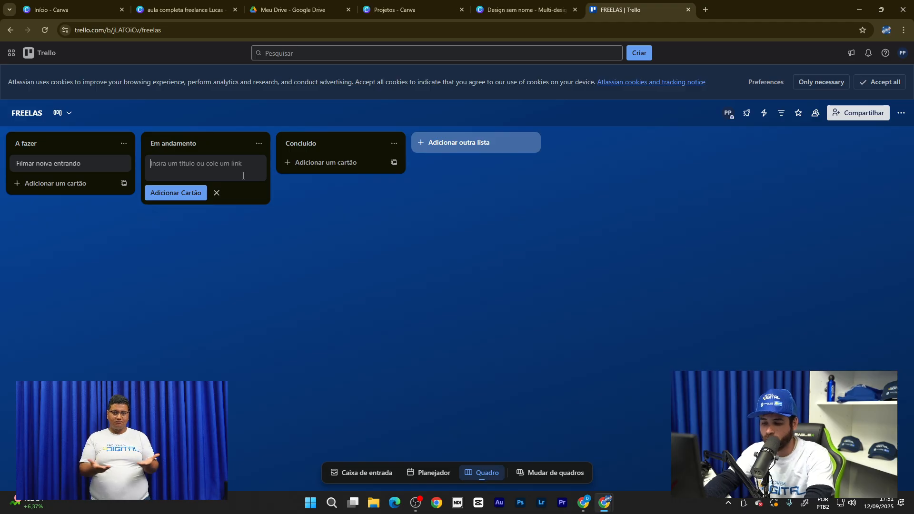
text(Fi)
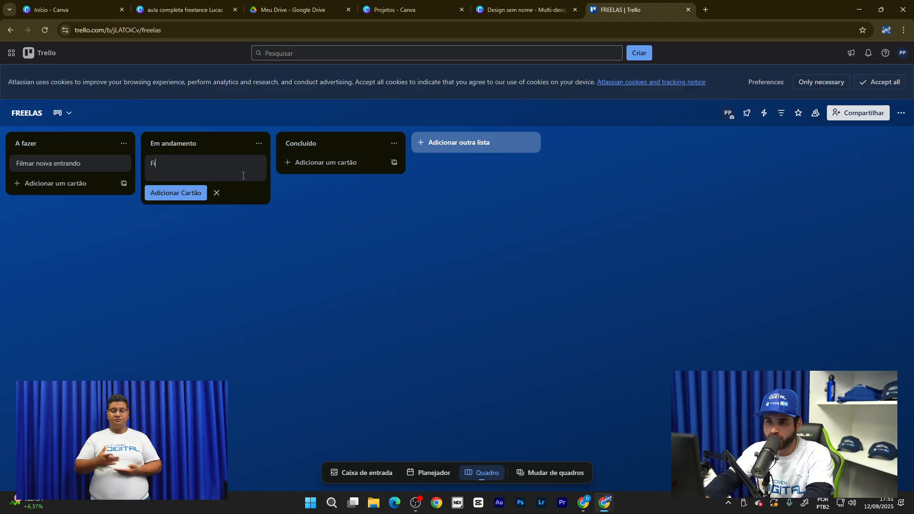
text(lmando )
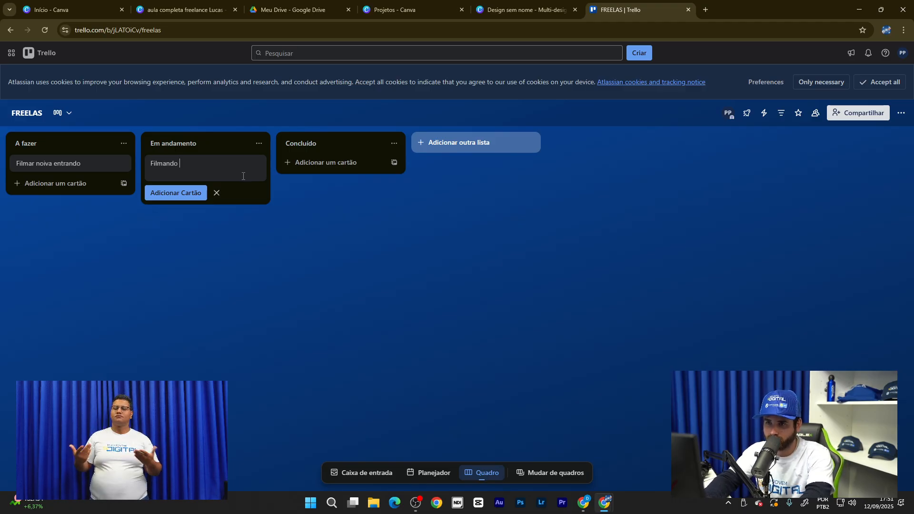
text(os co)
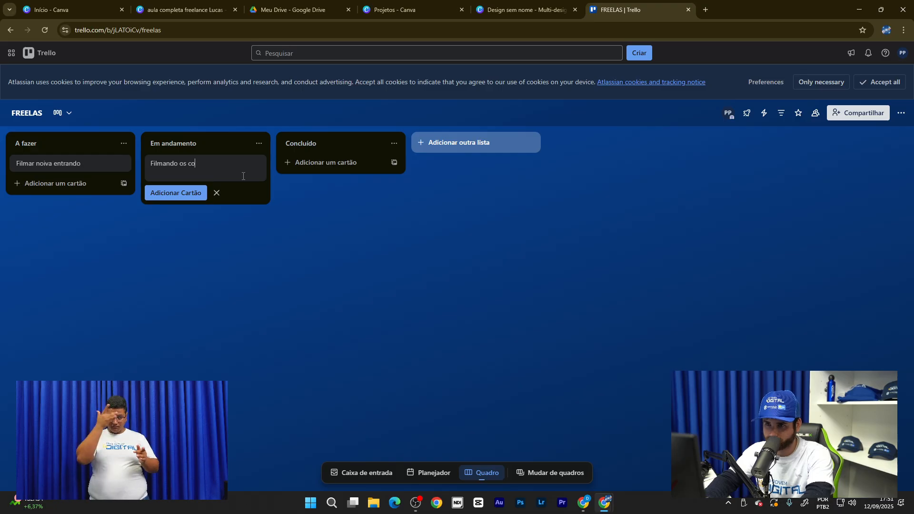
text(nvidad)
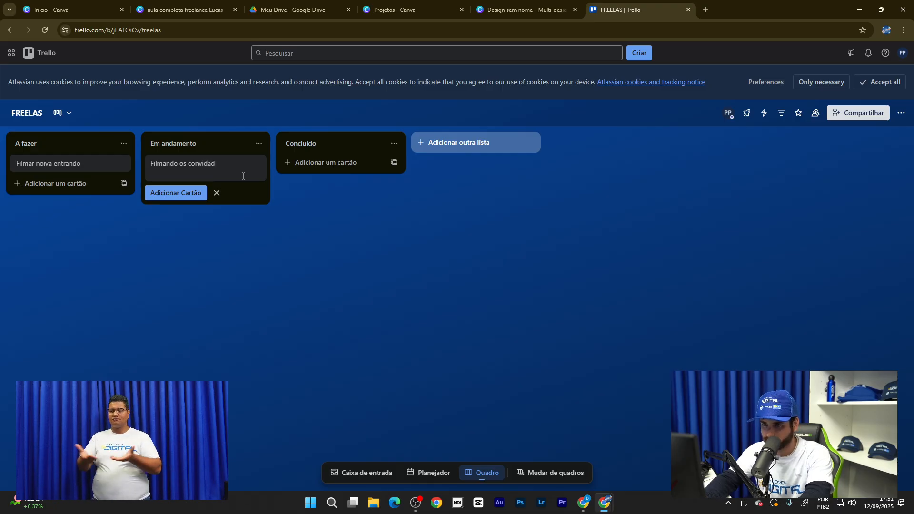
text(os)
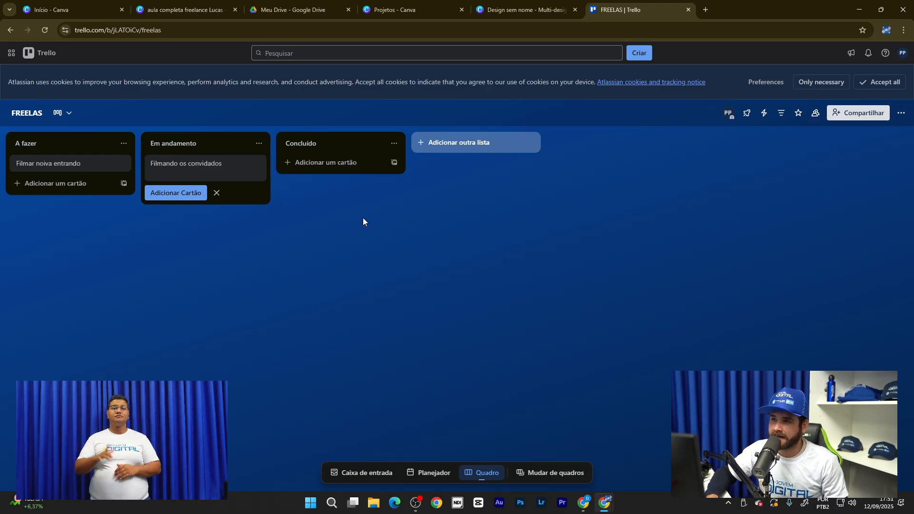
click(362, 218)
click(351, 165)
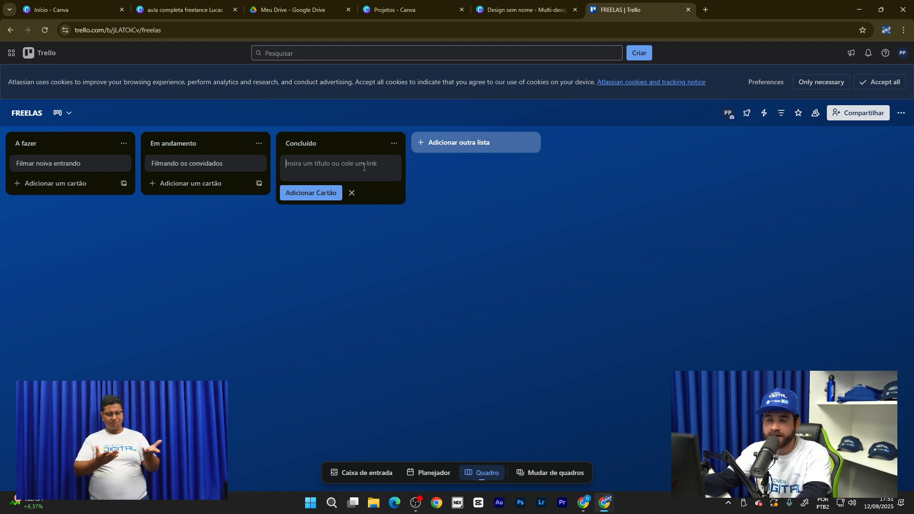
text(S)
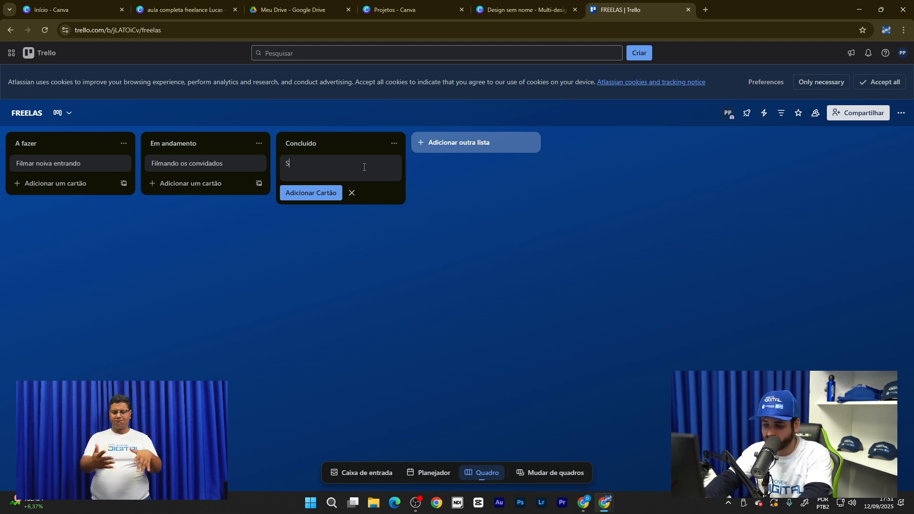
text(tories)
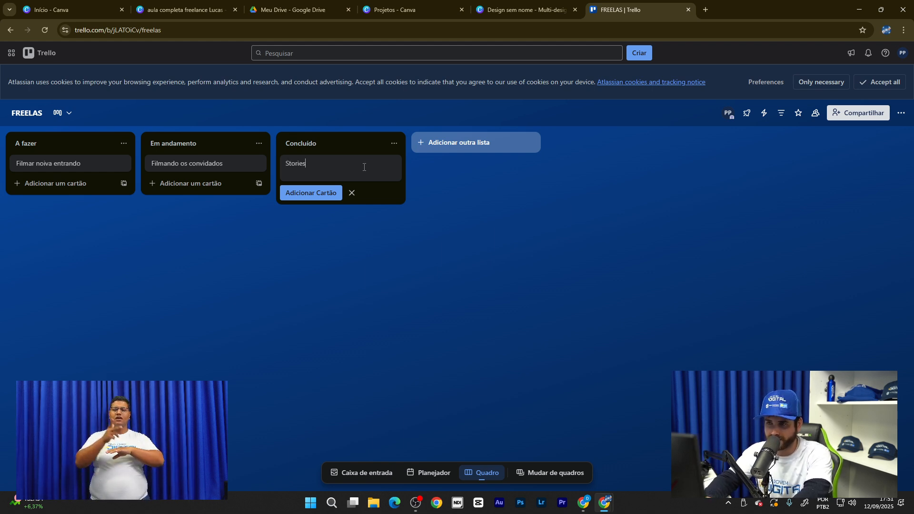
click(287, 253)
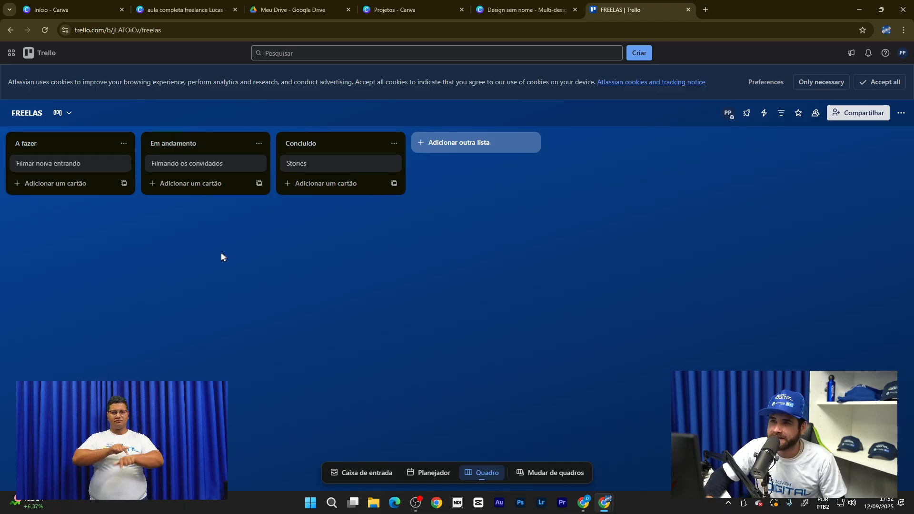
- Open and close the Filmar noiva entrando card details and the A fazer list actions
click(100, 170)
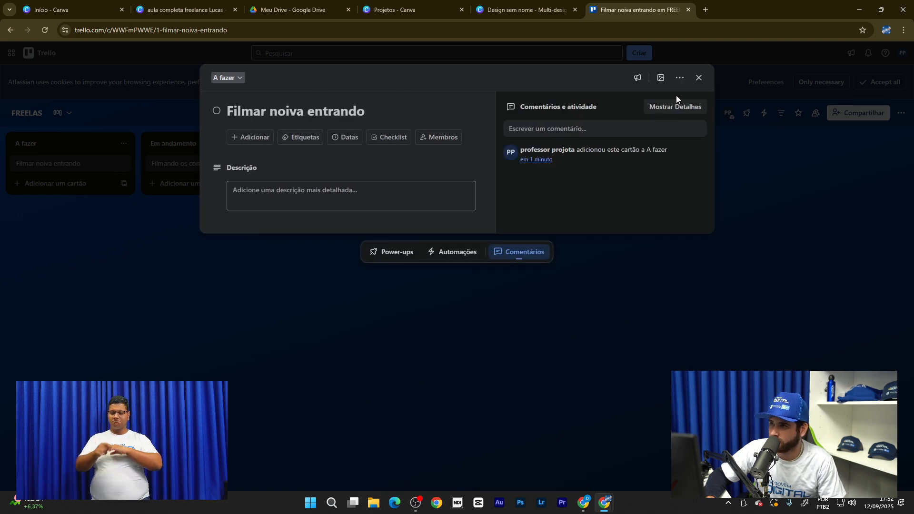
click(698, 77)
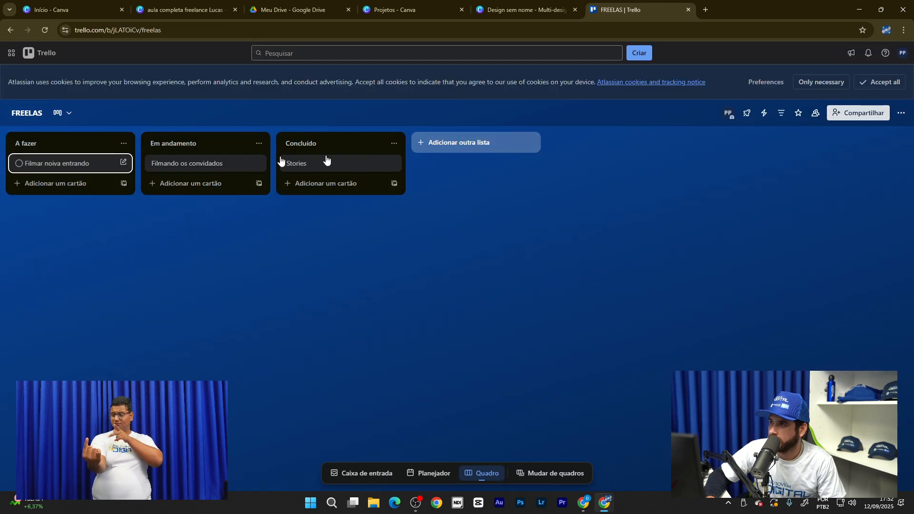
click(124, 146)
click(105, 232)
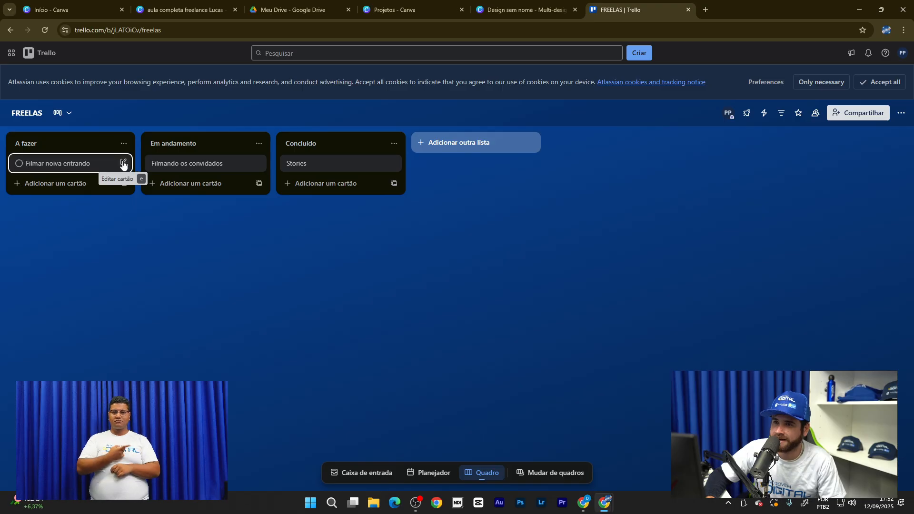
- Quick-edit the card title to append a person's name, then close the editor without saving
click(124, 164)
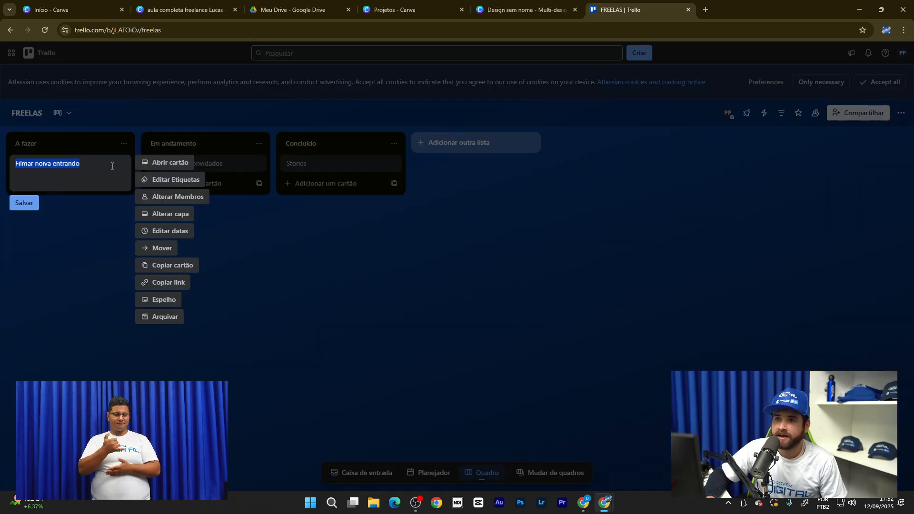
click(112, 166)
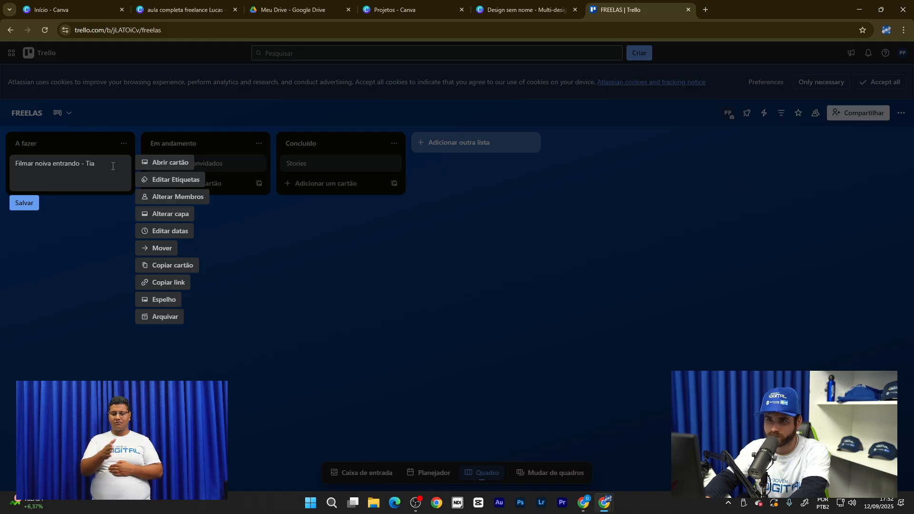
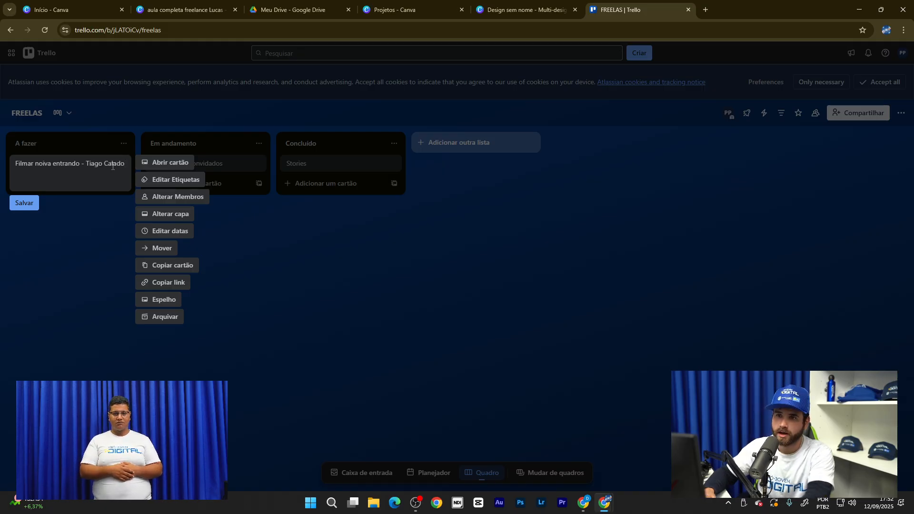
click(101, 271)
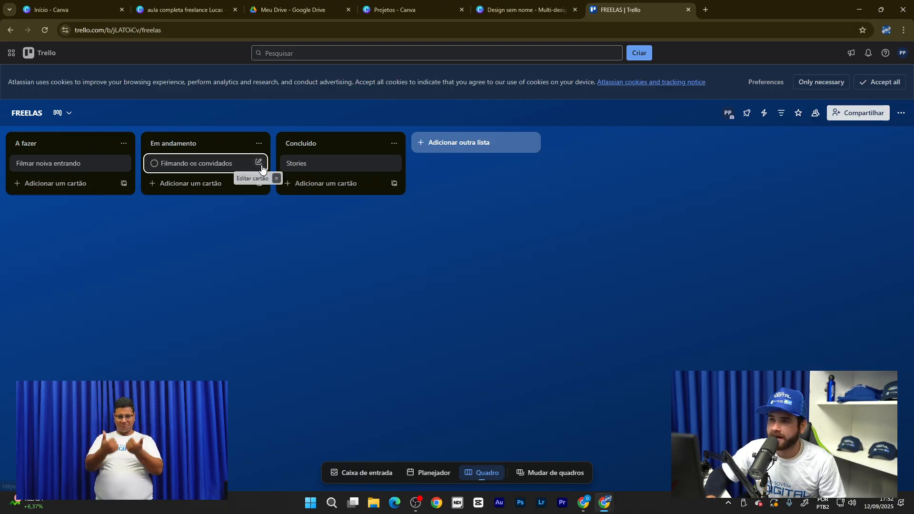
click(259, 162)
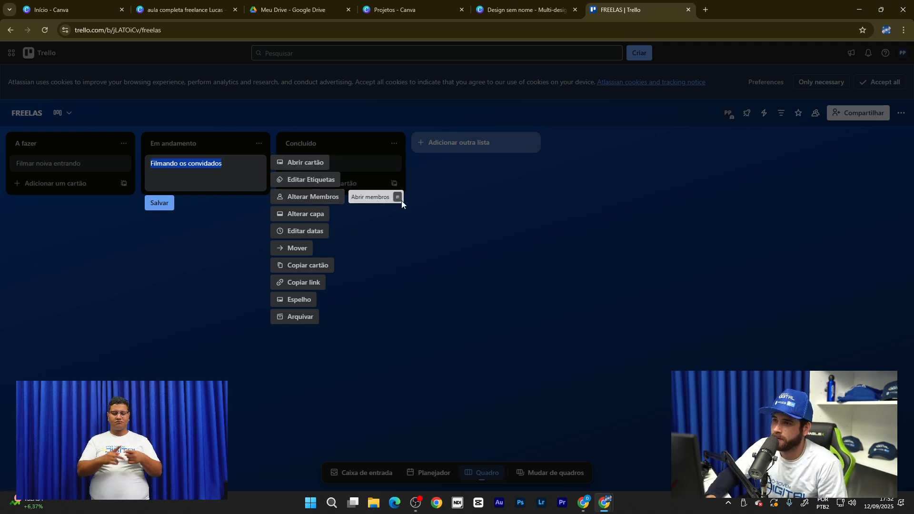
click(331, 199)
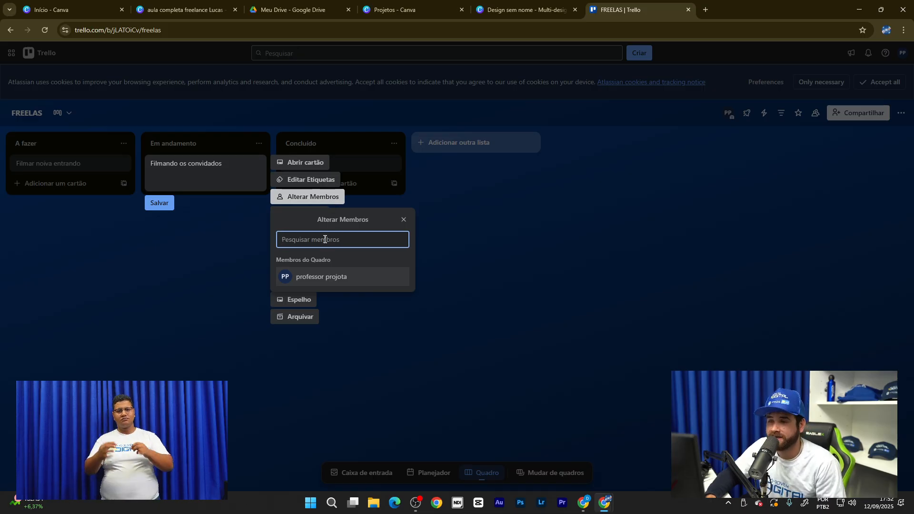
click(476, 277)
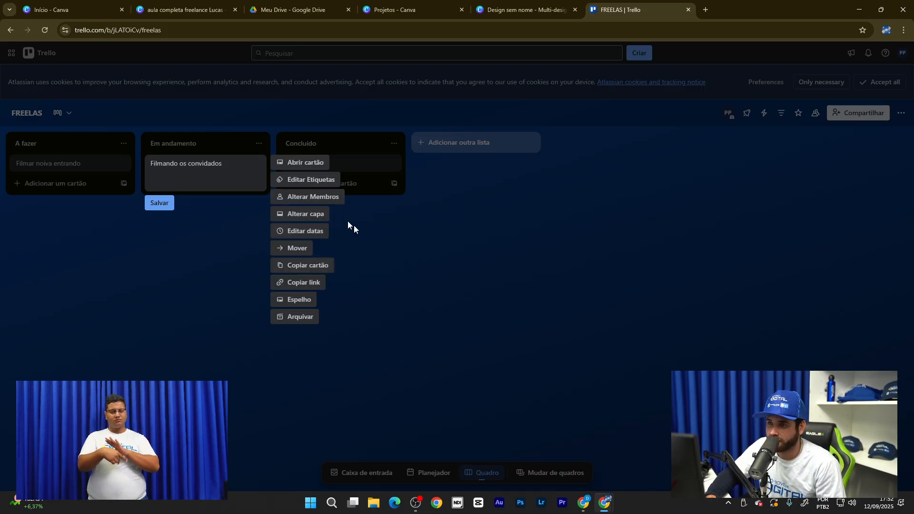
click(93, 170)
click(123, 163)
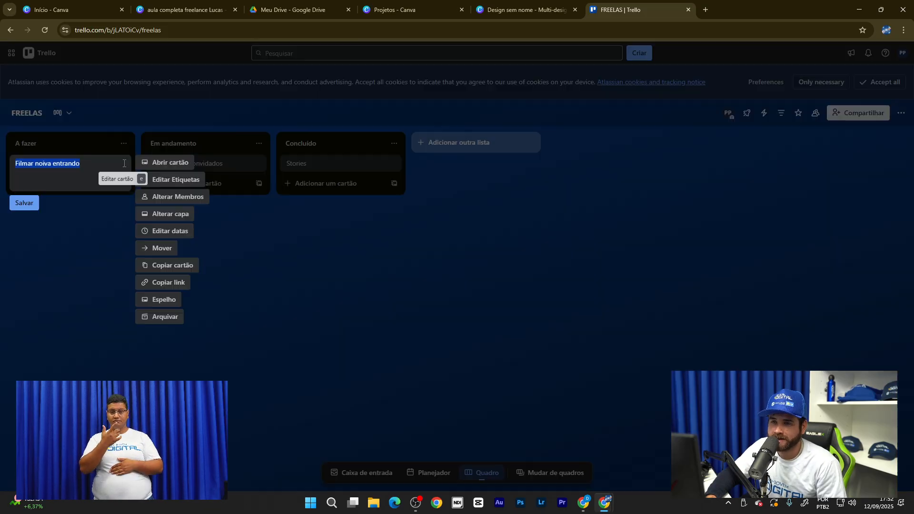
click(186, 201)
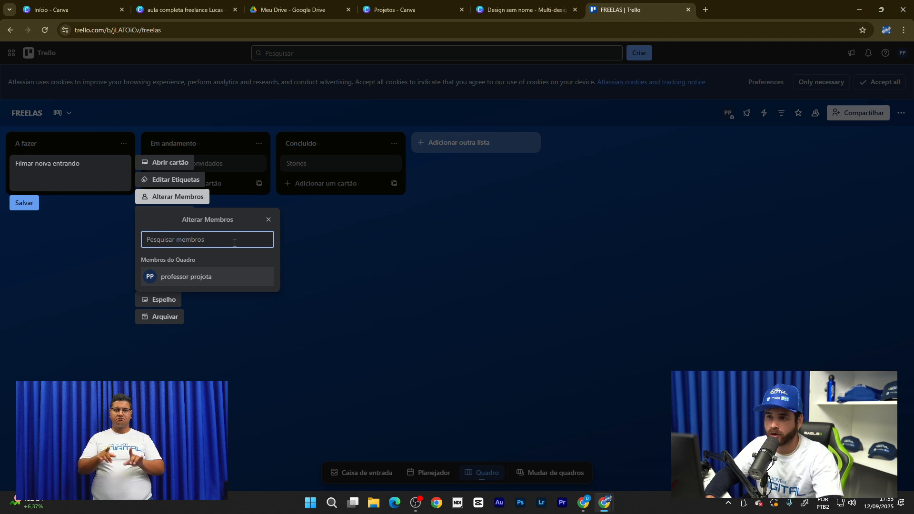
text(Tla)
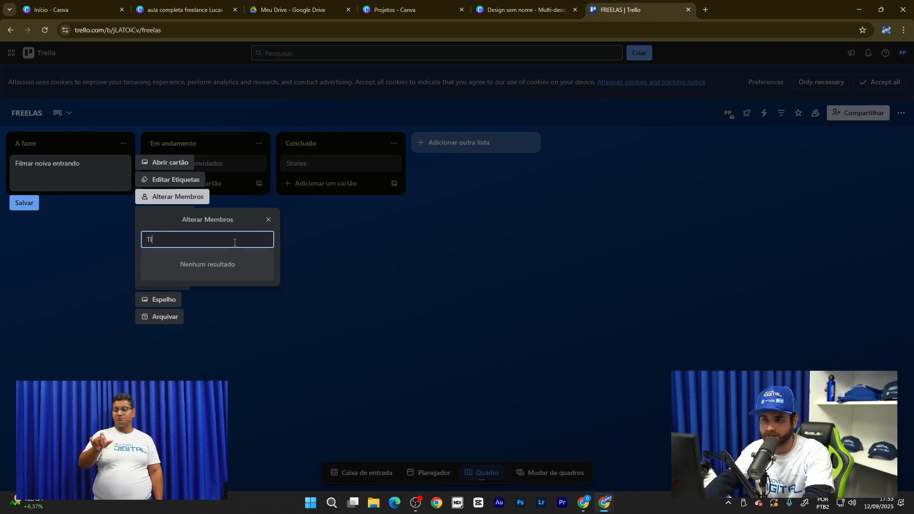
key(BackSpace)
key(BackSpace)
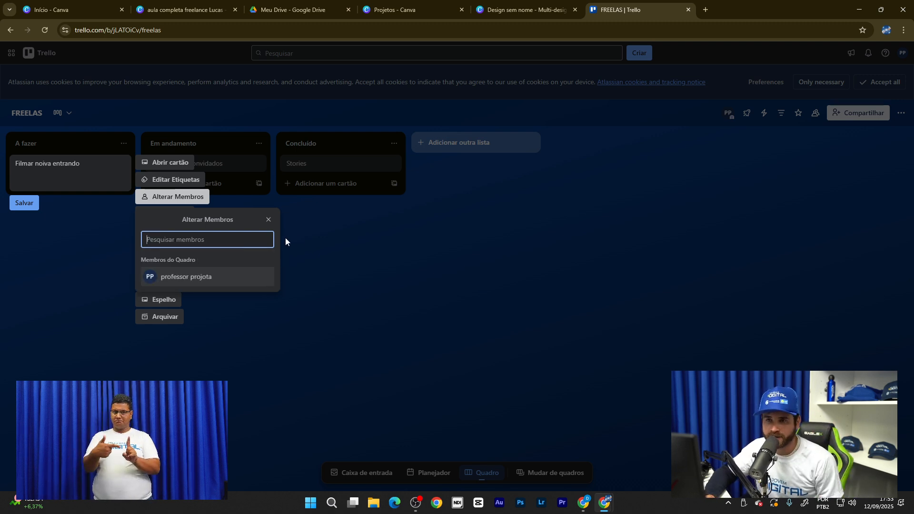
click(318, 242)
click(260, 219)
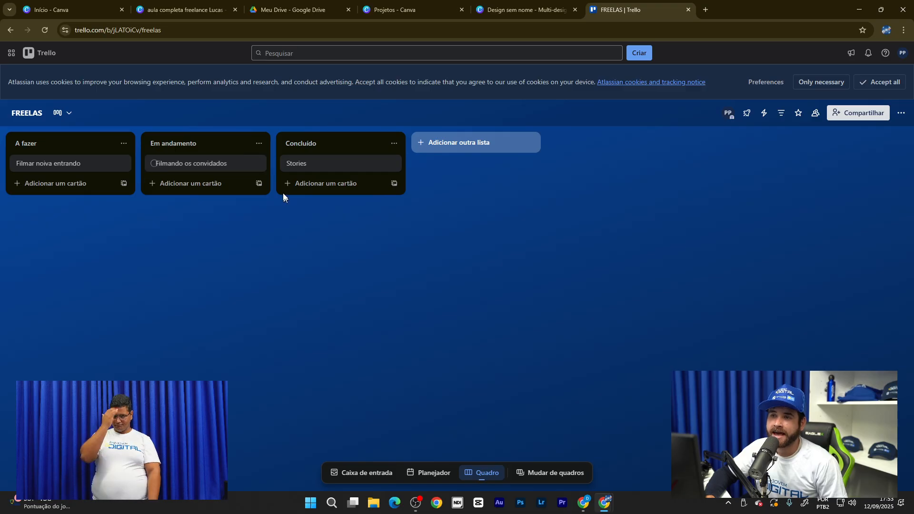
click(260, 164)
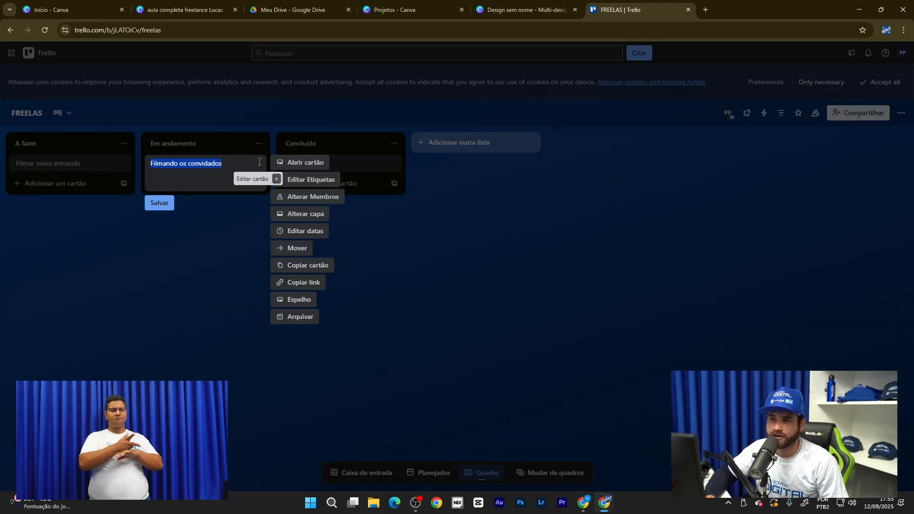
click(324, 202)
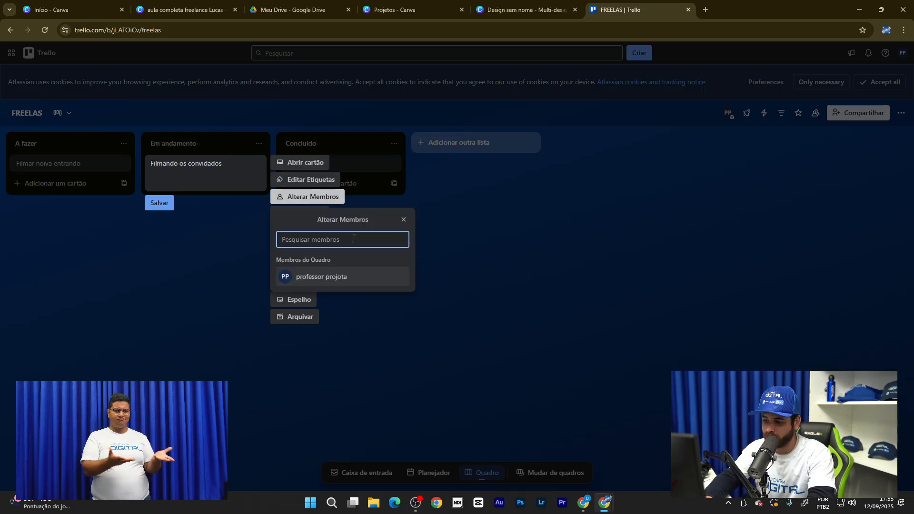
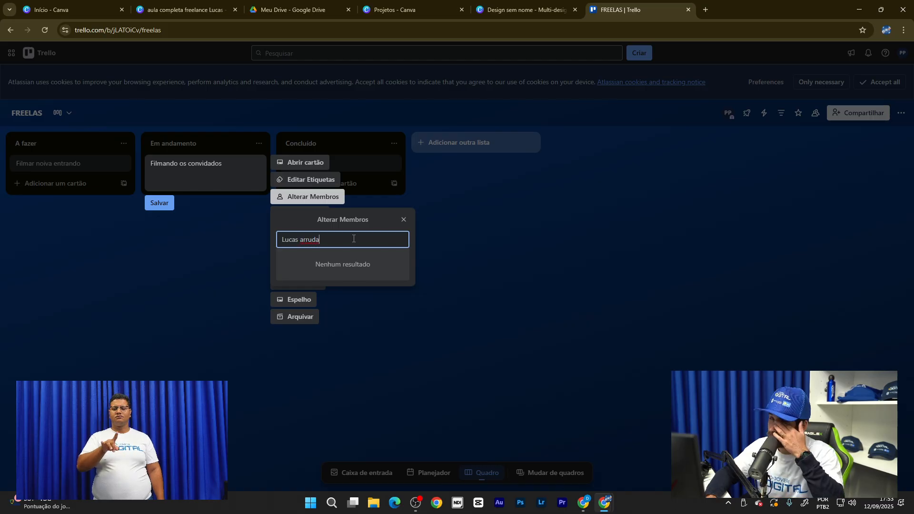
click(463, 218)
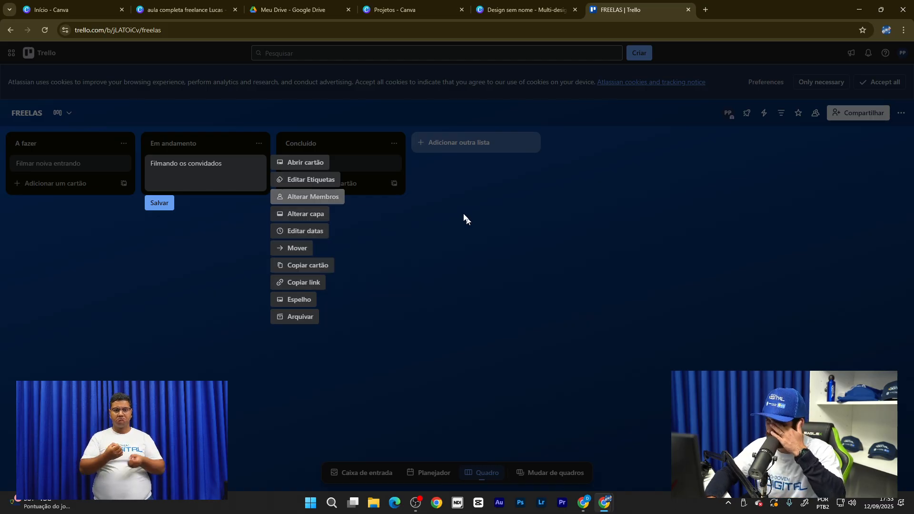
click(394, 245)
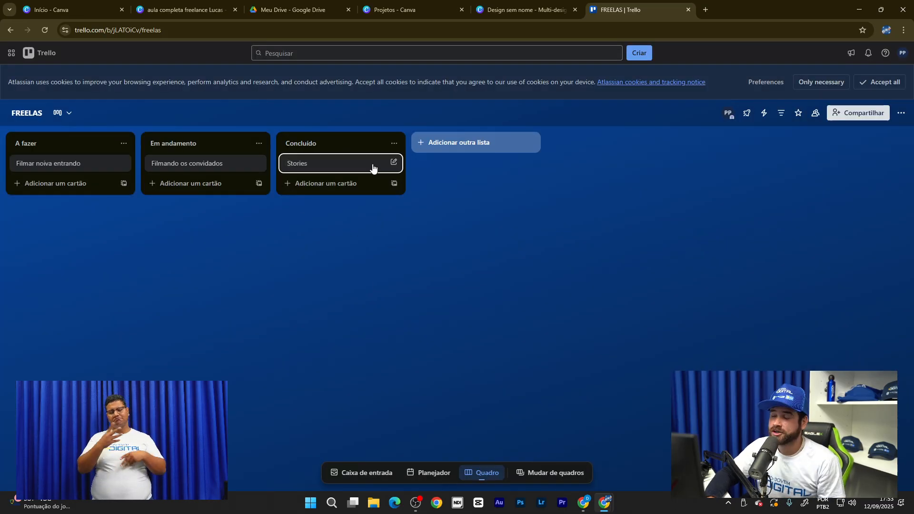
click(394, 163)
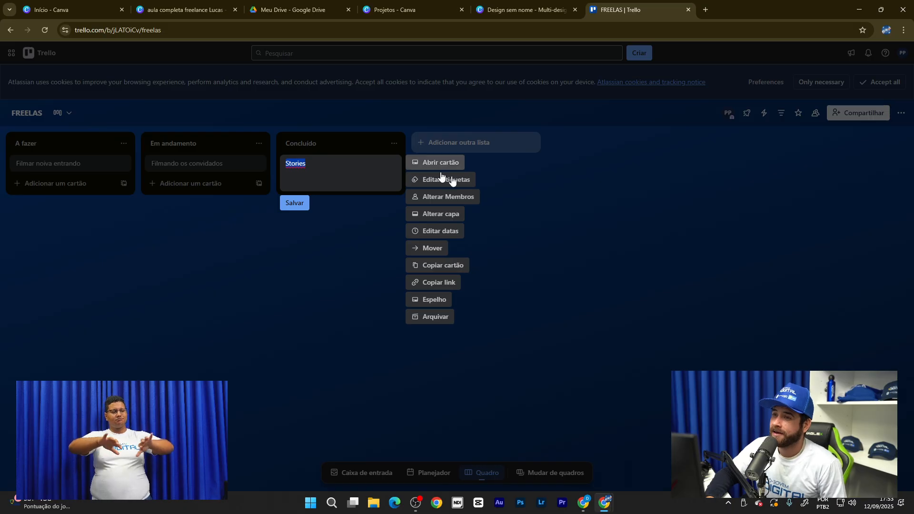
click(472, 197)
click(621, 246)
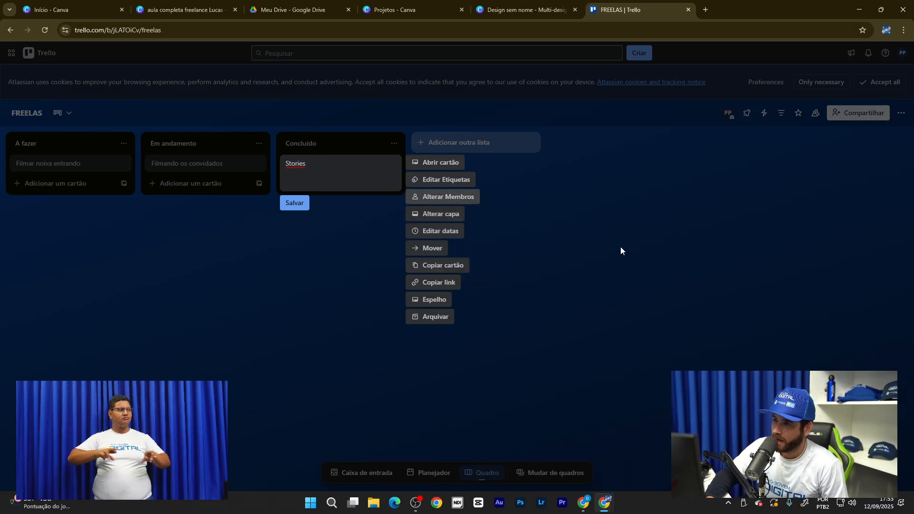
click(473, 199)
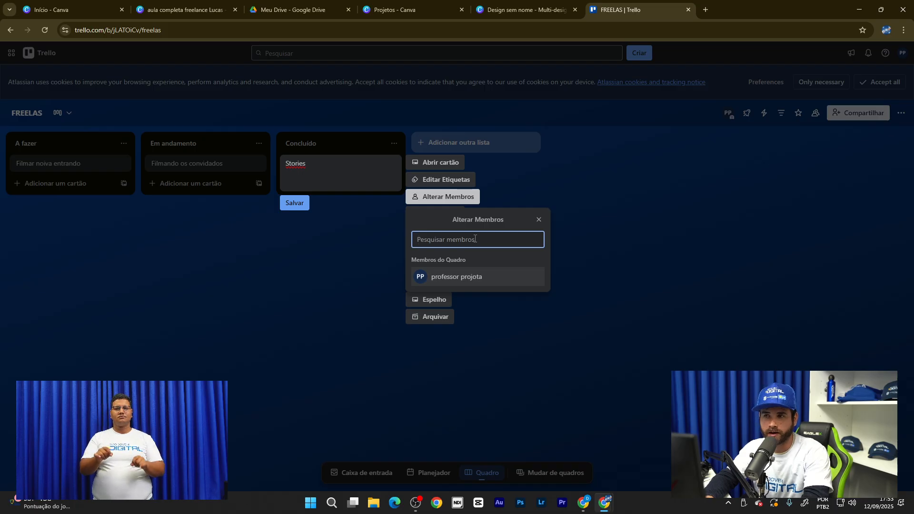
text(K)
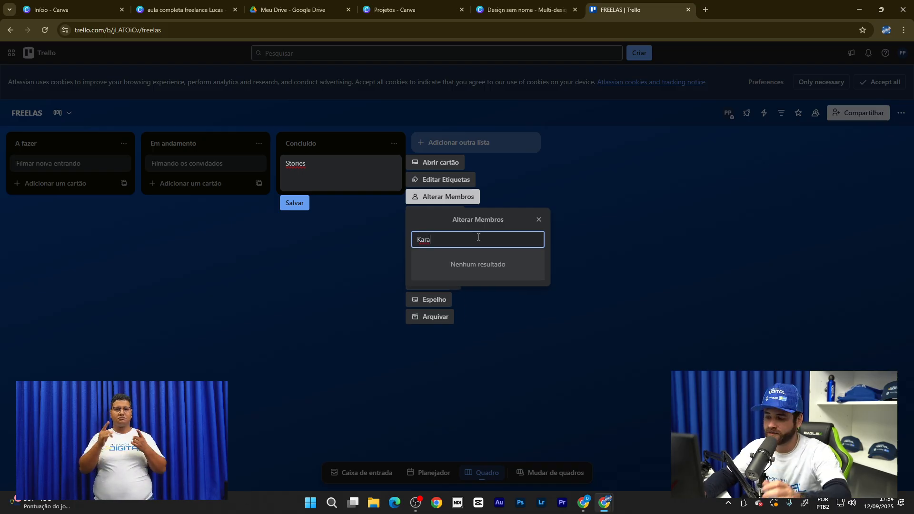
key(BackSpace)
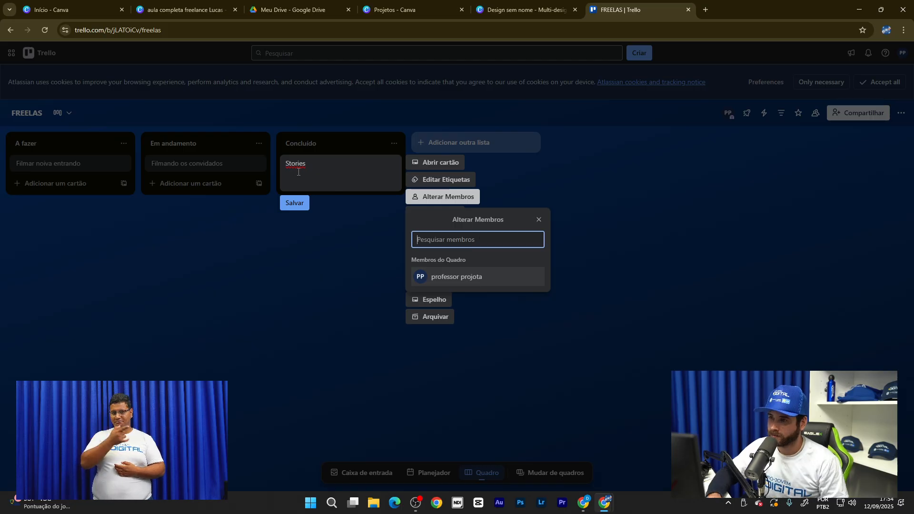
click(627, 275)
click(196, 371)
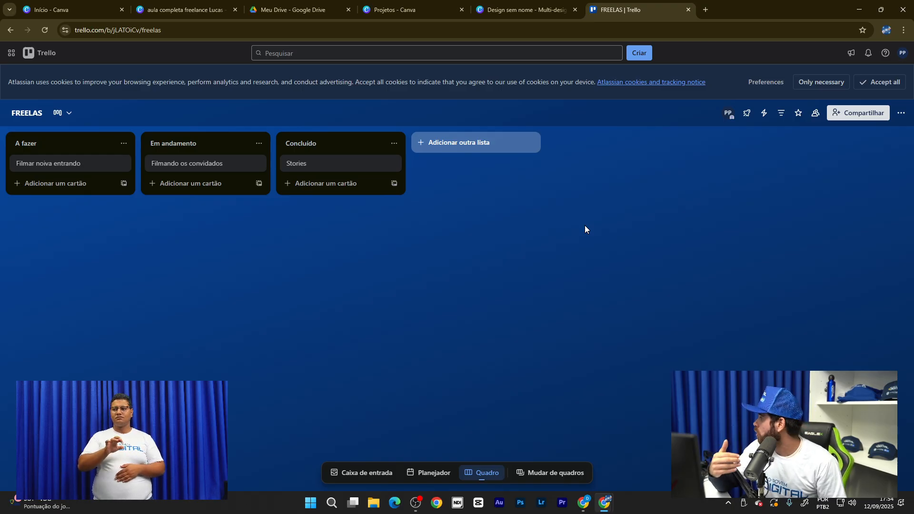
- Switch through the Canva tabs to the freelance lesson presentation, then open a new browser tab
click(519, 2)
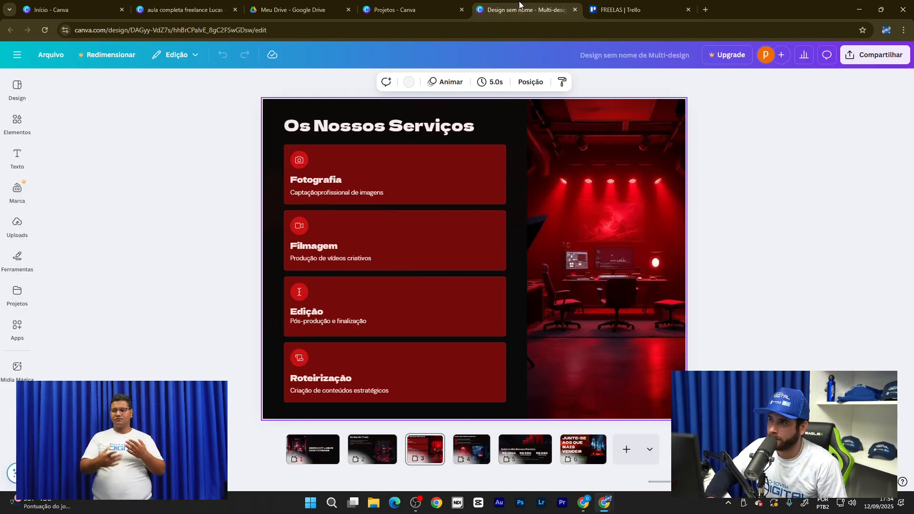
click(402, 10)
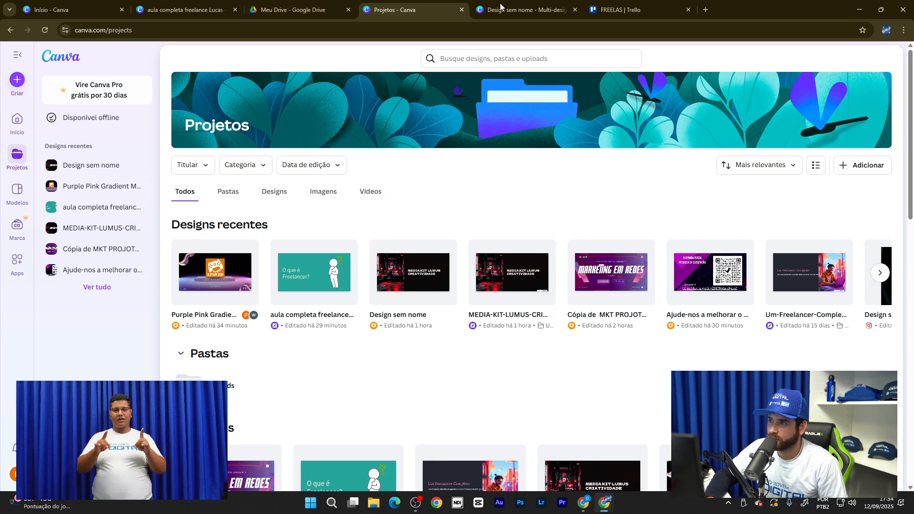
click(518, 9)
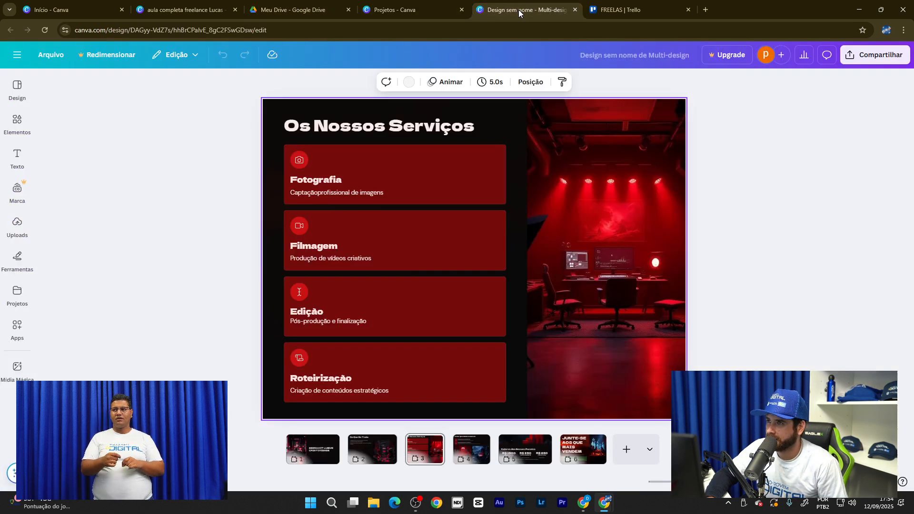
click(410, 9)
click(218, 9)
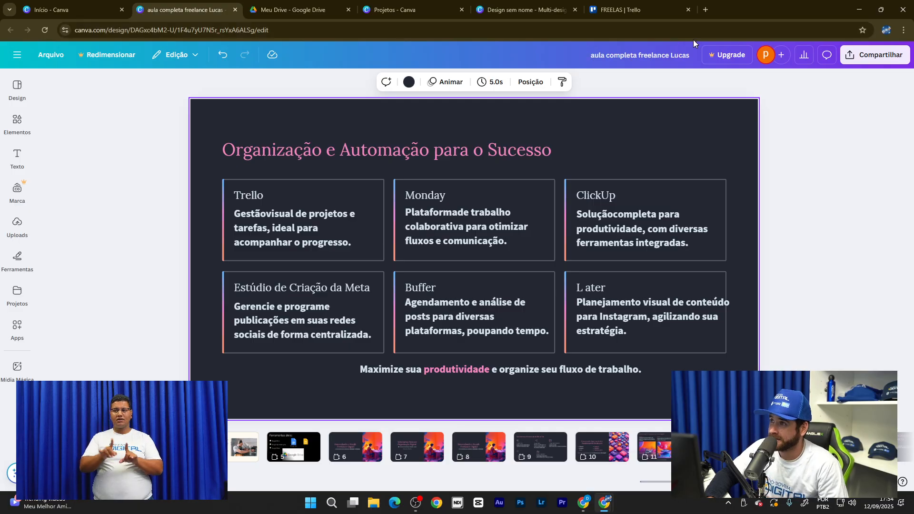
click(706, 9)
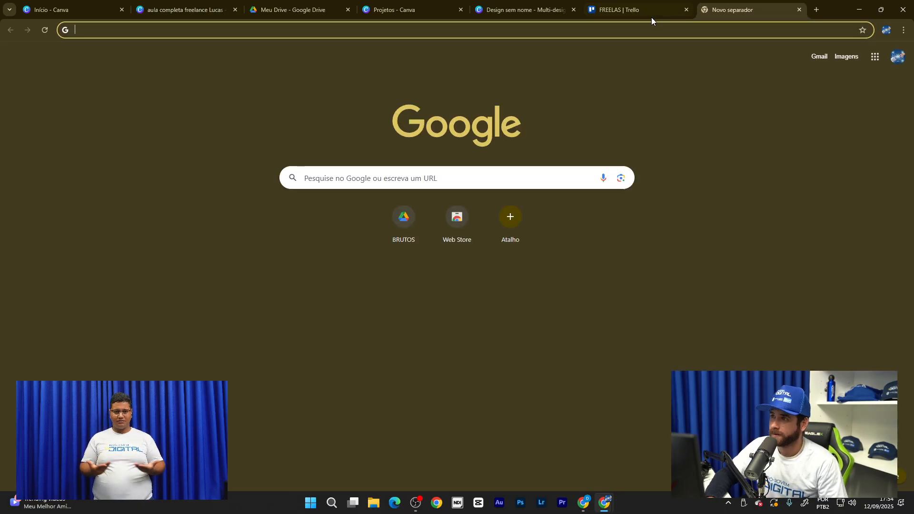
- Close the Trello tab, search Google for 'buffer' and open the official buffer.com site
click(686, 9)
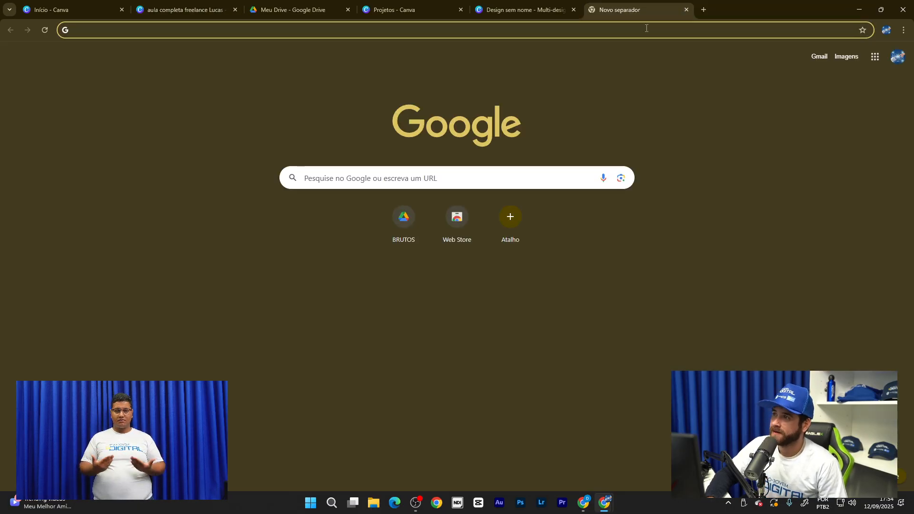
click(645, 28)
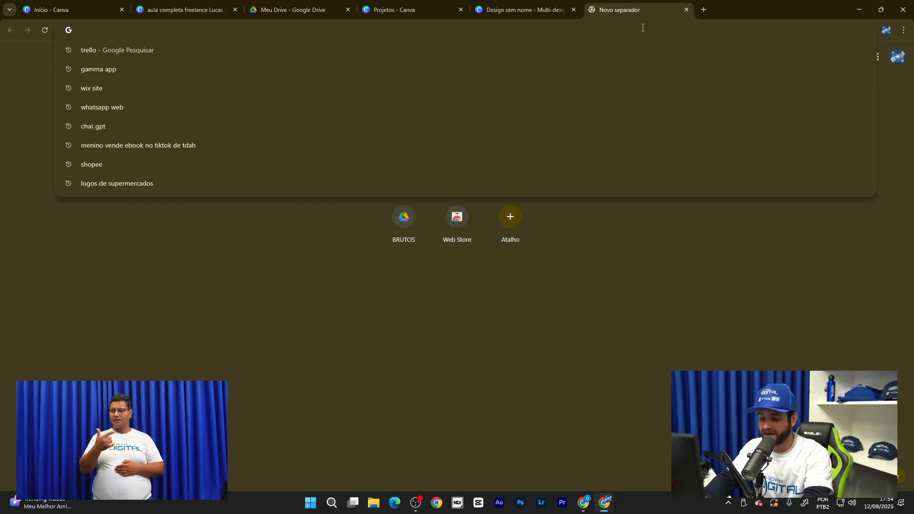
text(buffer)
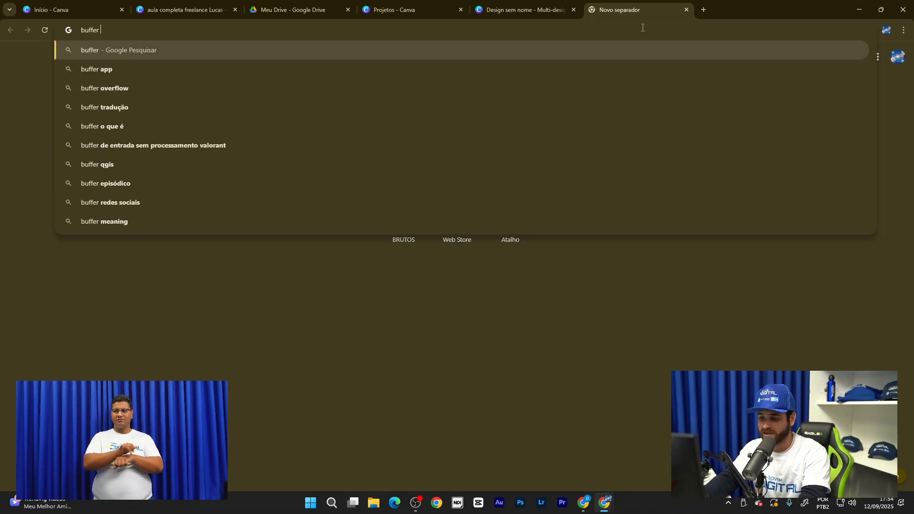
key(Return)
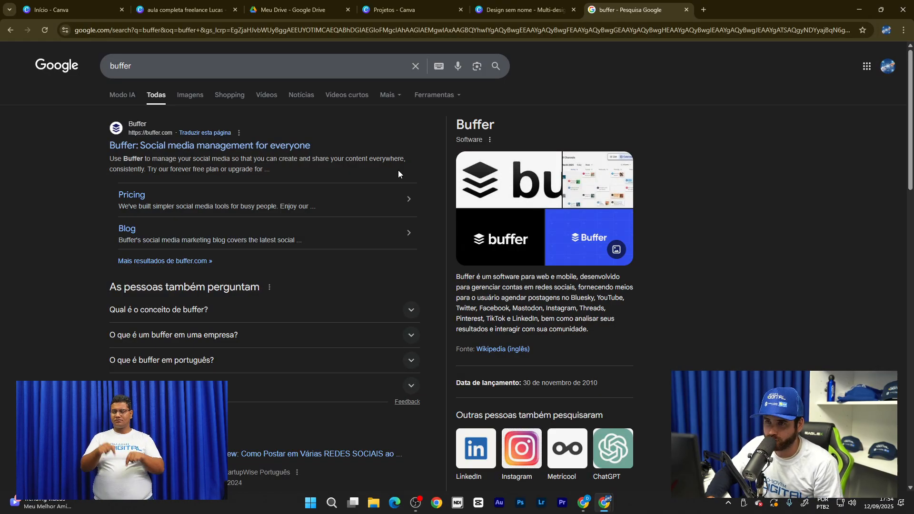
click(279, 146)
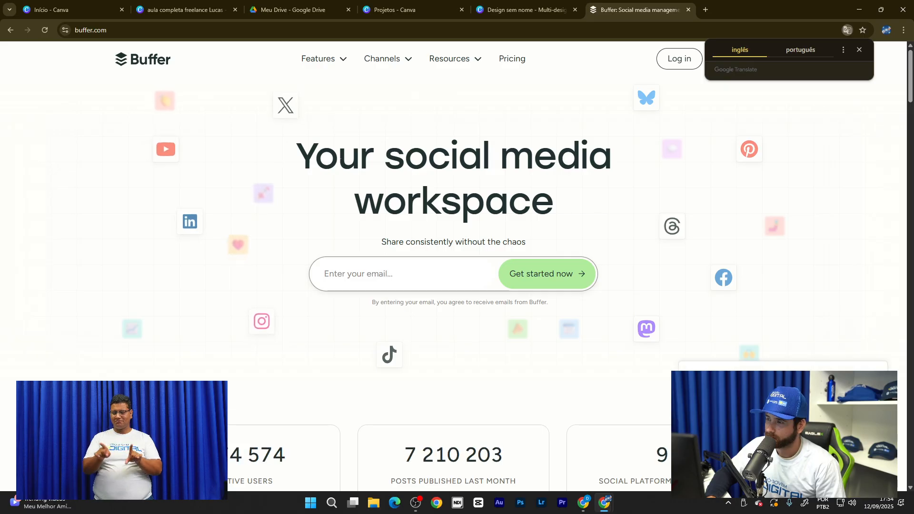
- Translate the Buffer homepage into Portuguese and go to the Conecte-se sign-in page
click(807, 48)
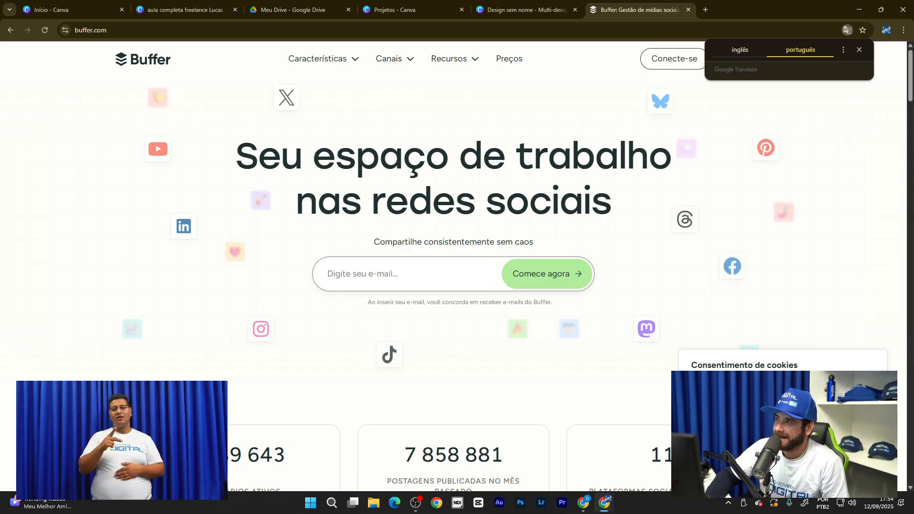
click(860, 49)
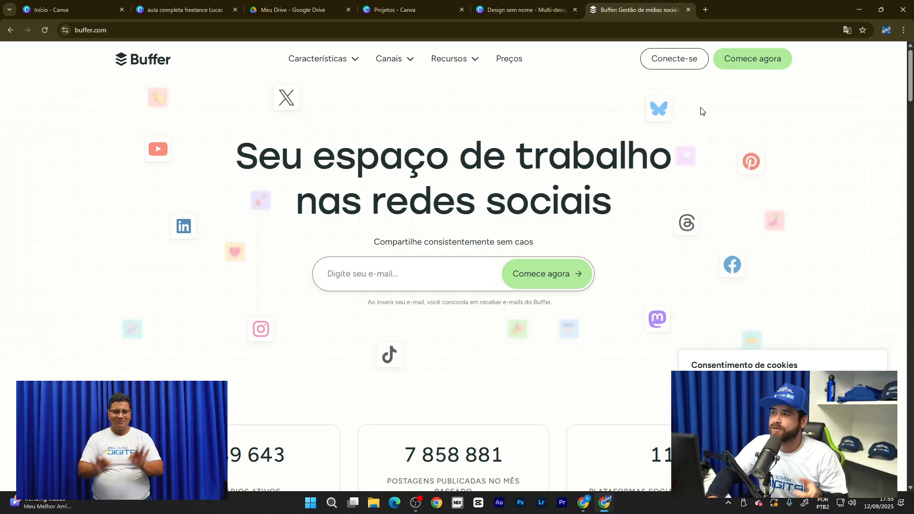
click(693, 65)
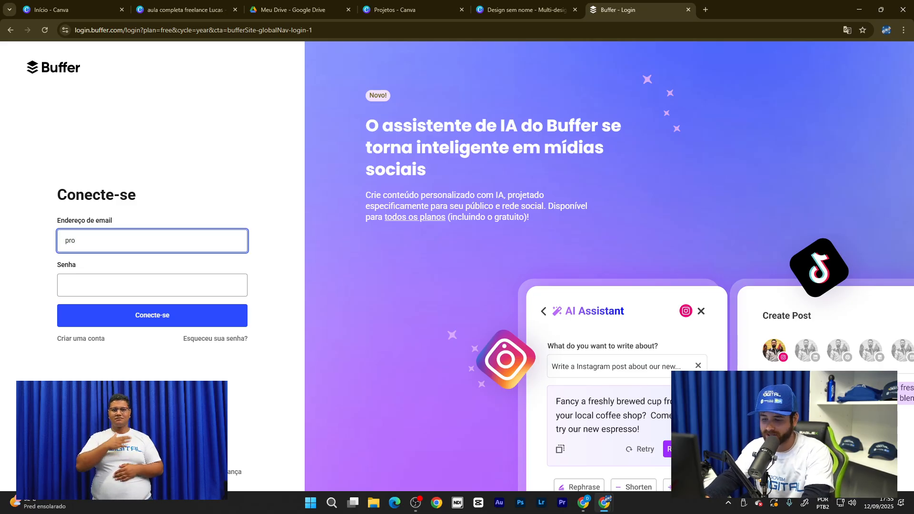
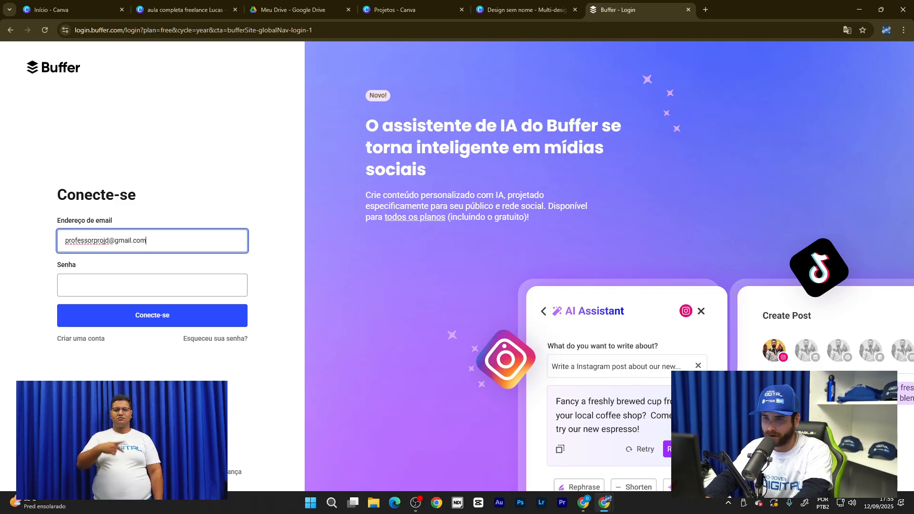
- Log in to Buffer with the account e-mail and password, correcting a mistyped password
key(Tab)
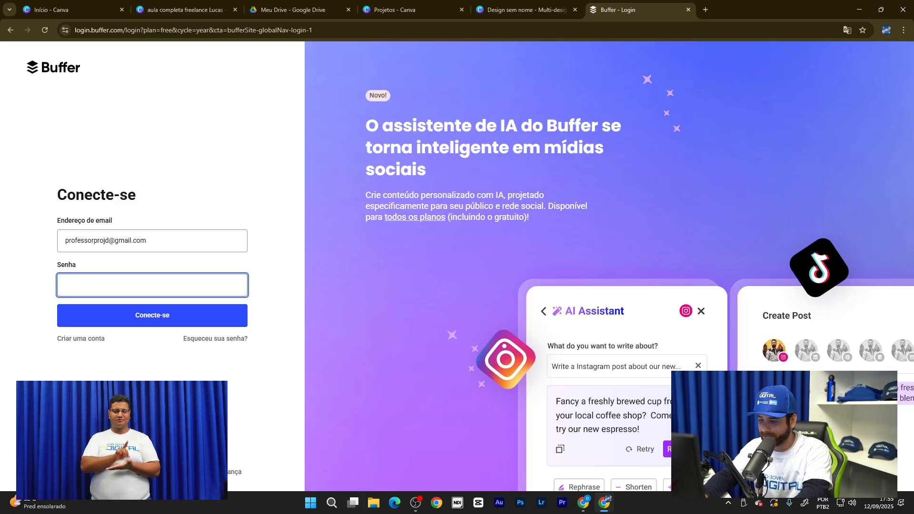
text(•)
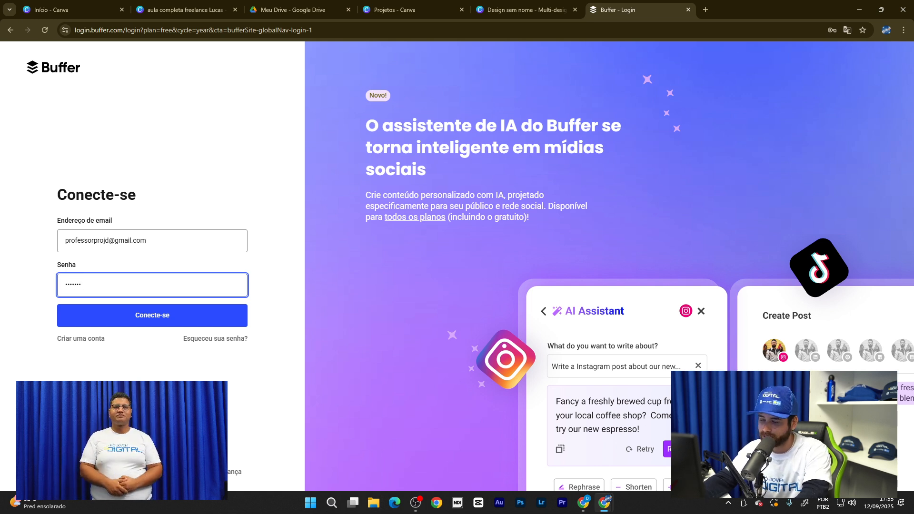
key(BackSpace)
key(BackSpace)
key(BackSpace)
key(BackSpace)
key(BackSpace)
key(BackSpace)
key(BackSpace)
text(•)
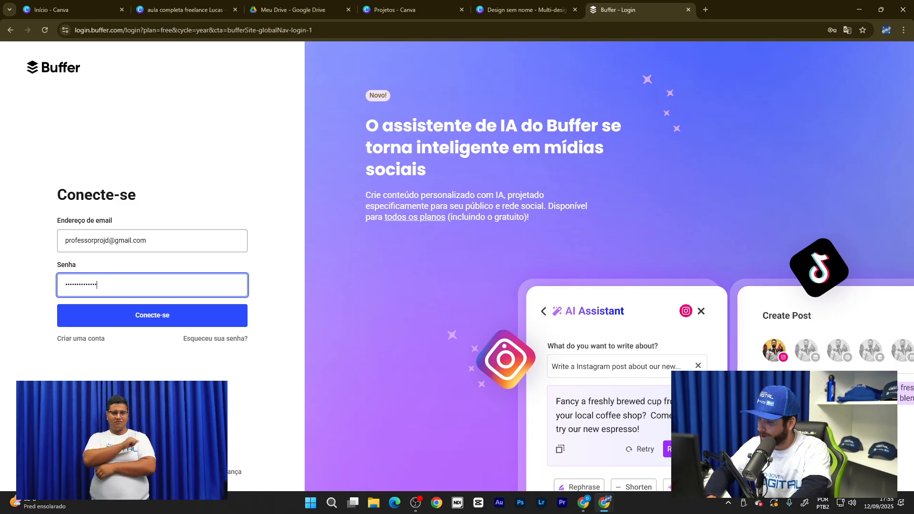
text(123)
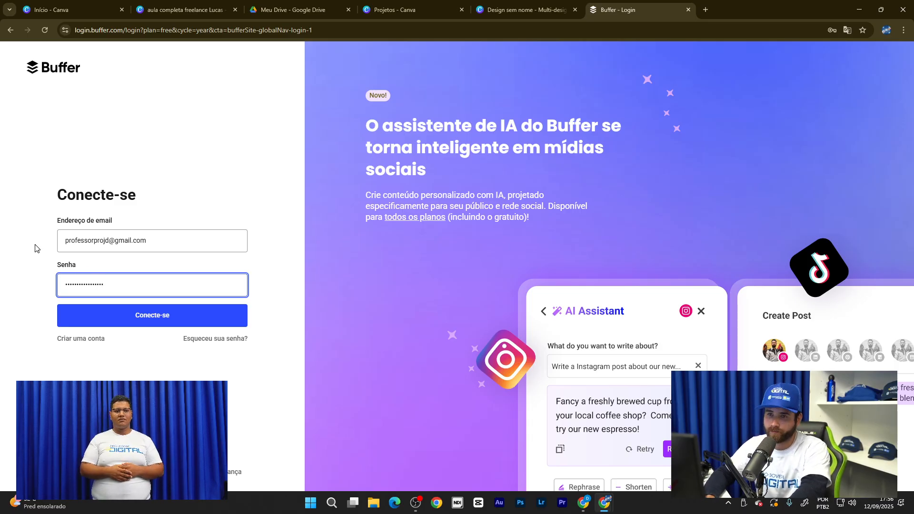
click(157, 318)
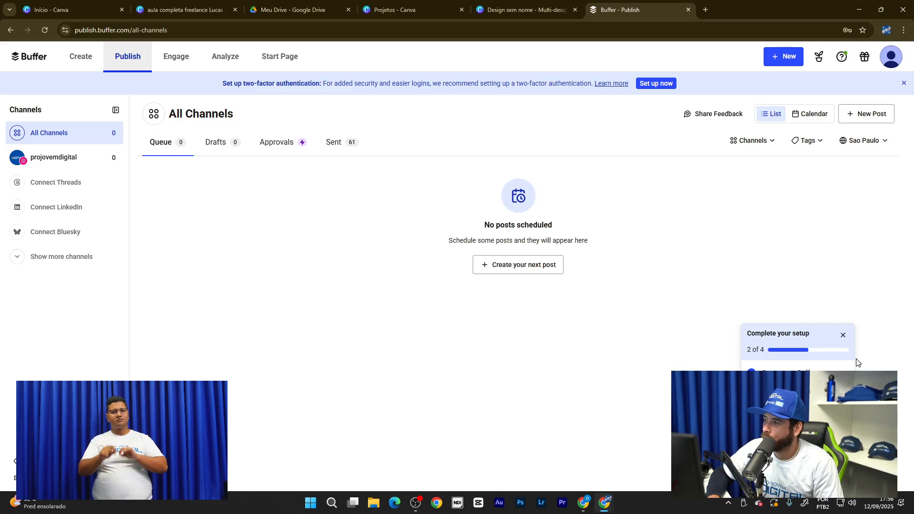
- Close the setup checklist, briefly start connecting Threads, then return to the All Channels dashboard
click(843, 336)
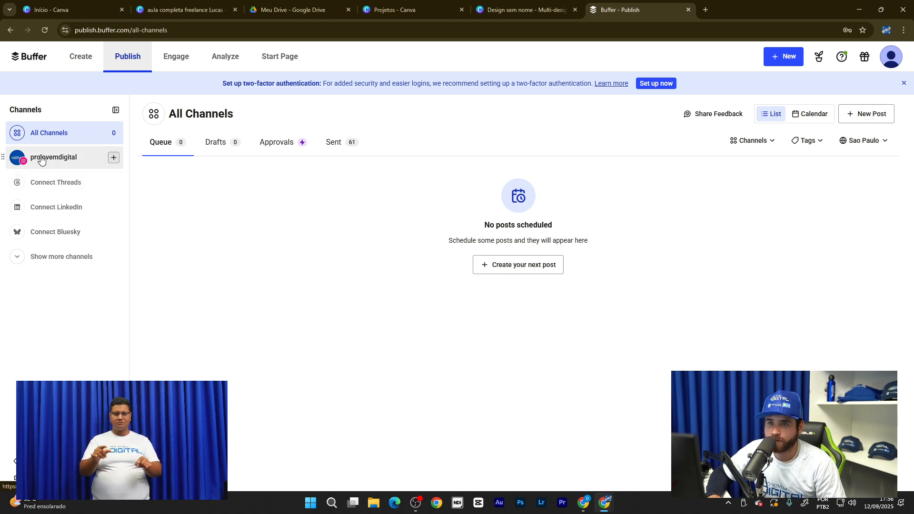
click(48, 188)
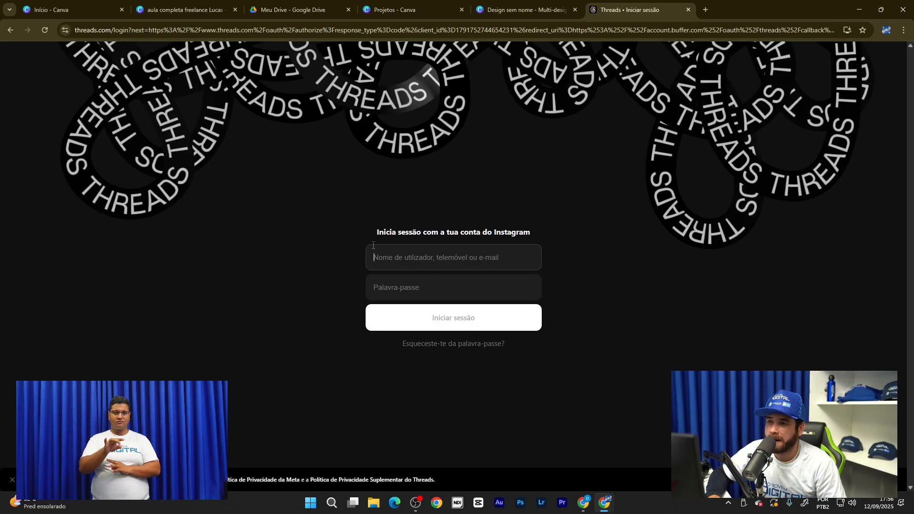
click(447, 254)
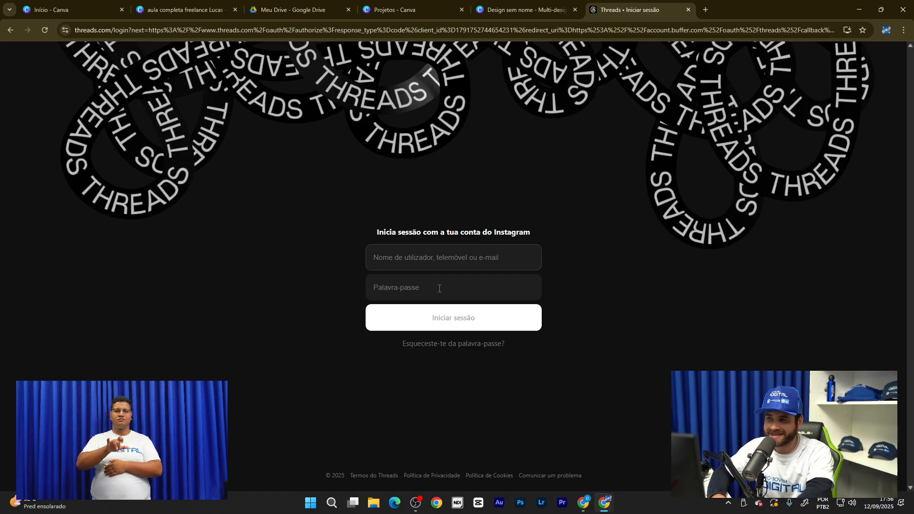
click(11, 32)
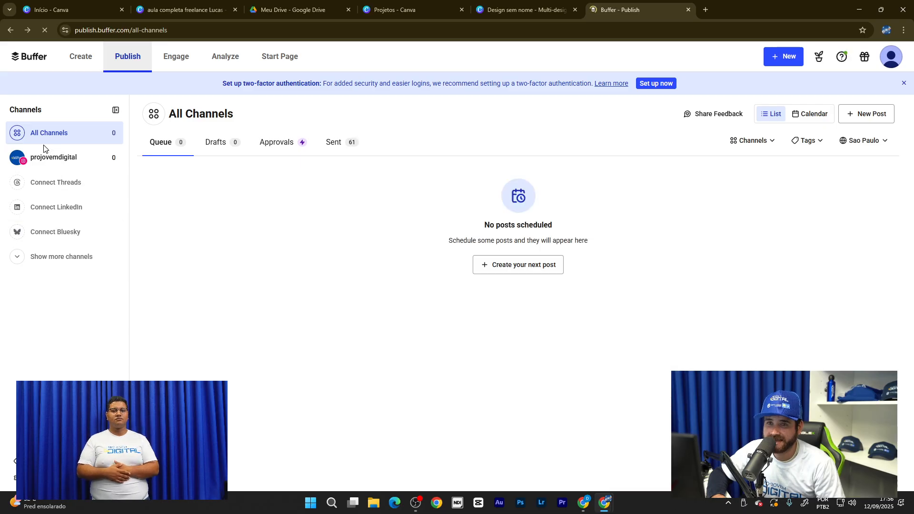
- Open the projovemdigital Instagram queue and scroll through its empty slots from 15 de setembro
click(46, 160)
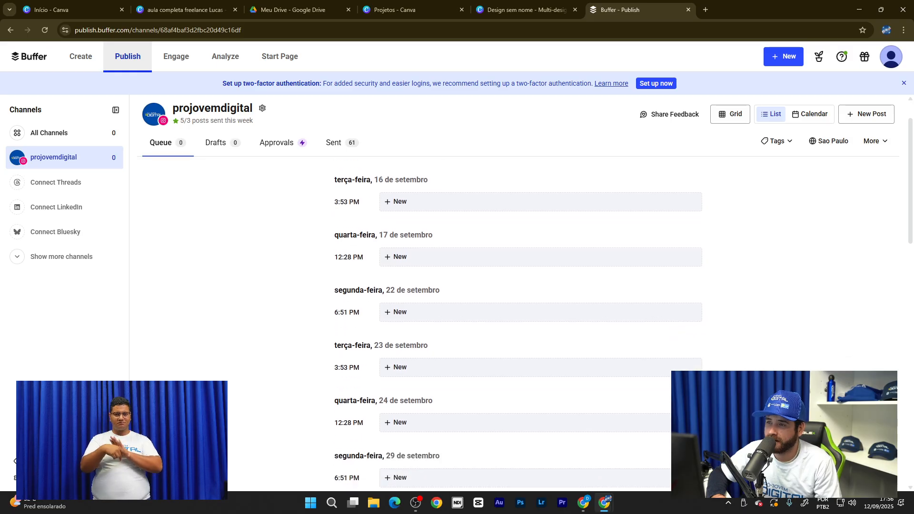
scroll(409, 191, down, 1)
scroll(375, 204, up, 1)
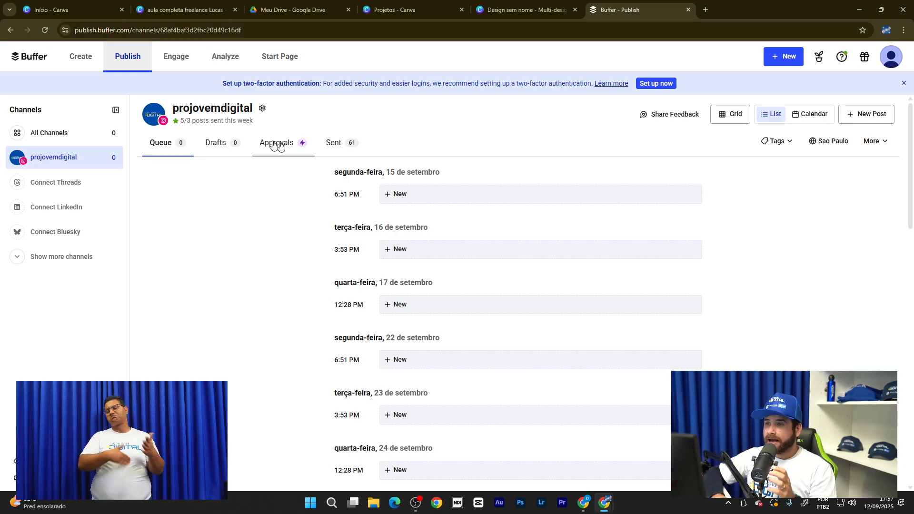
scroll(354, 175, down, 1)
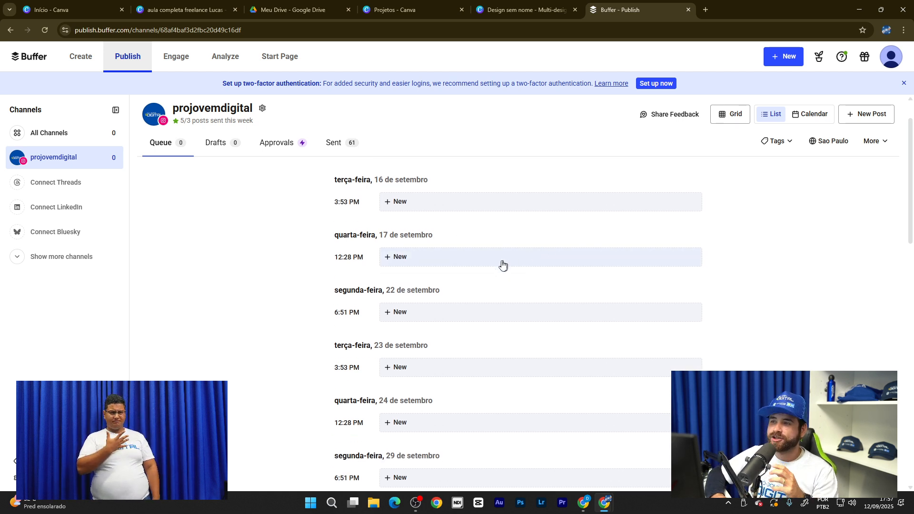
scroll(831, 262, up, 1)
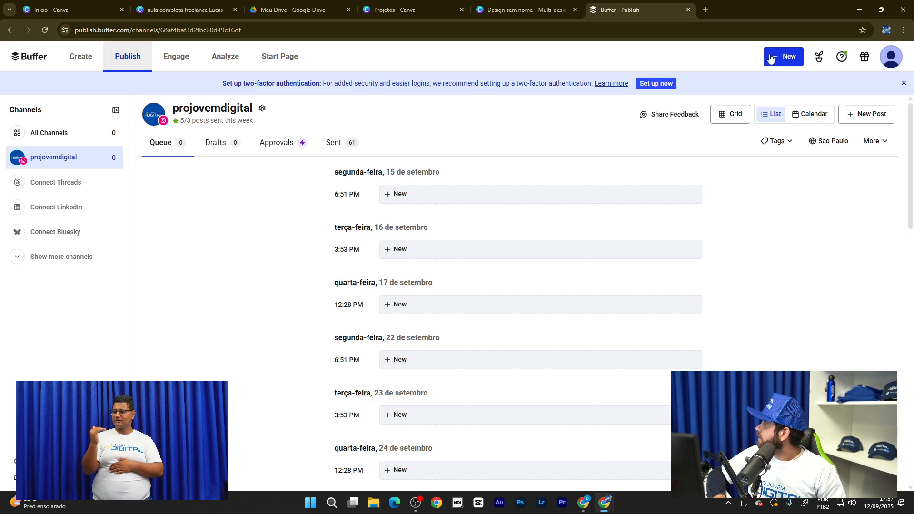
- Start composing a new Buffer post and open the image upload file picker
click(789, 58)
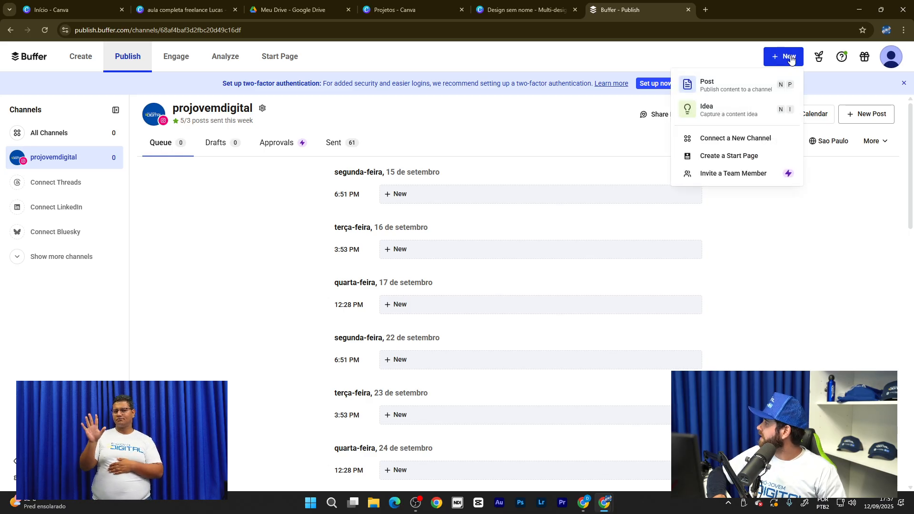
click(719, 83)
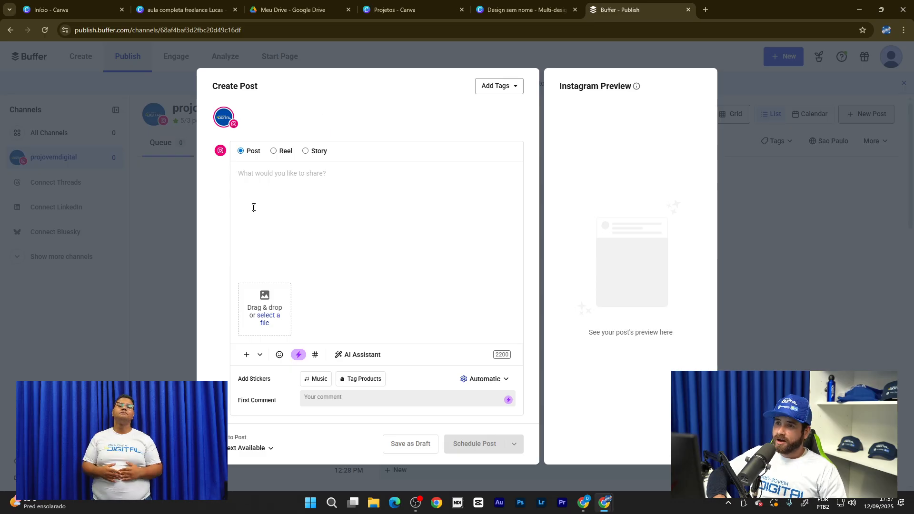
click(273, 321)
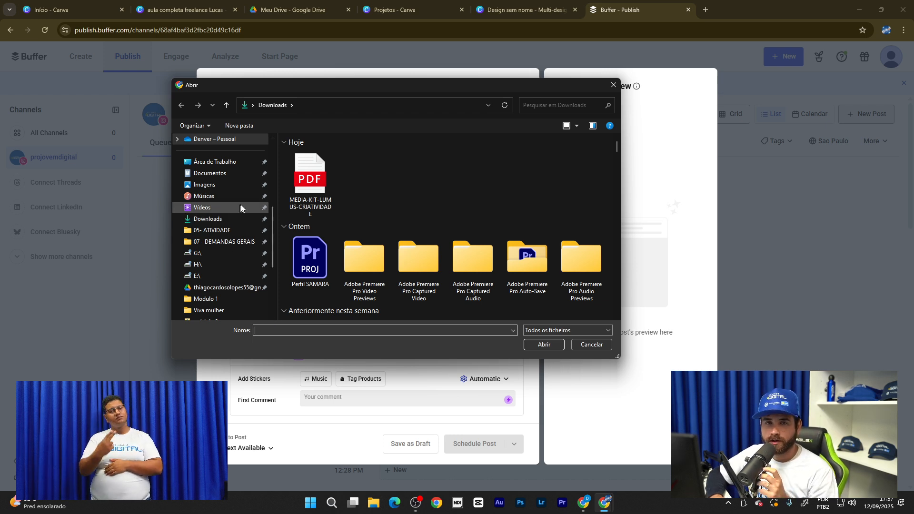
- Attach the woman-in-glasses photo from Downloads and begin the caption 'Sabe quem estara dando aula...'
click(211, 221)
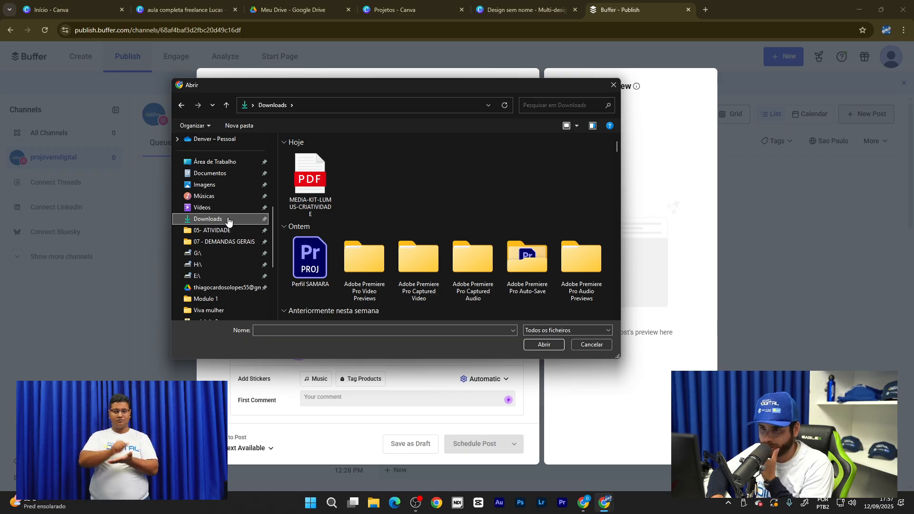
scroll(362, 210, down, 3)
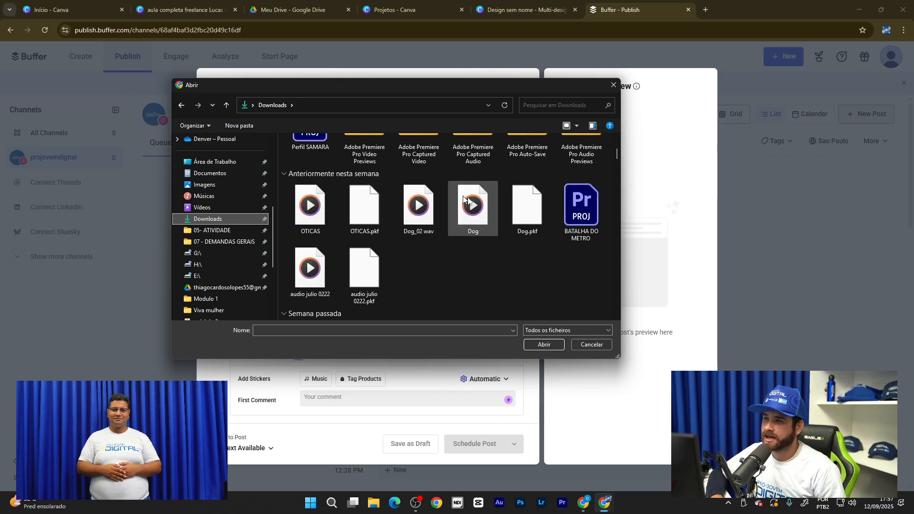
scroll(481, 243, up, 3)
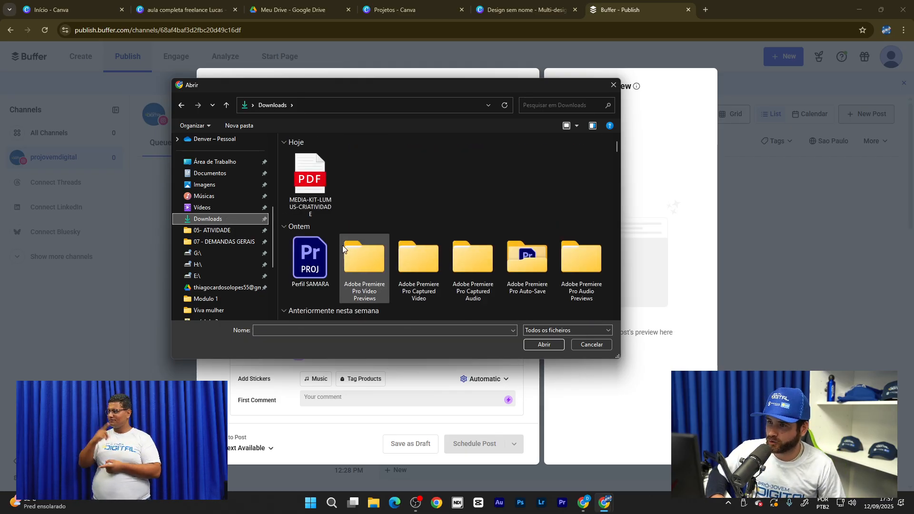
scroll(362, 238, down, 6)
scroll(429, 224, down, 5)
scroll(224, 238, down, 1)
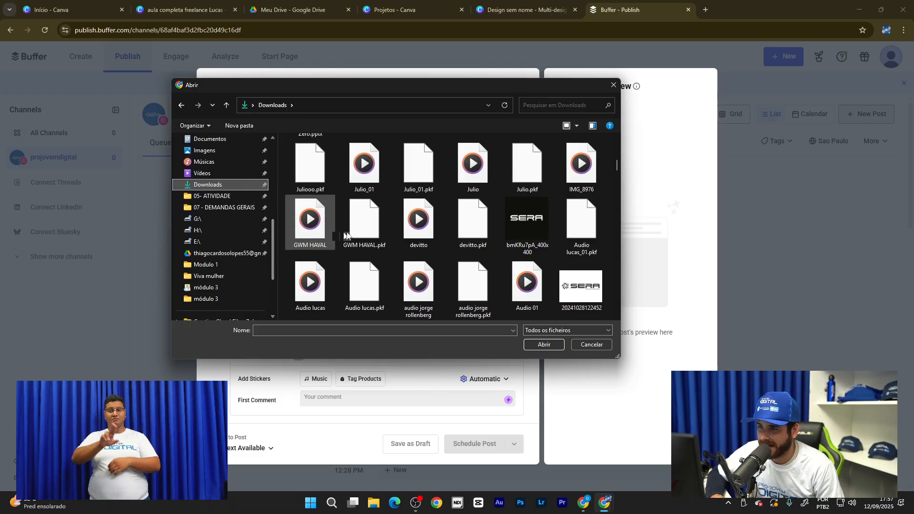
scroll(393, 245, down, 5)
scroll(415, 246, down, 2)
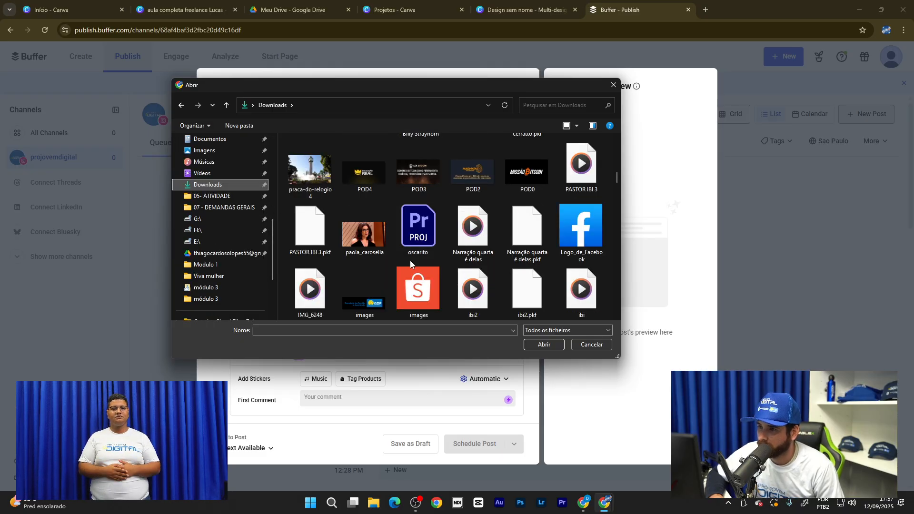
scroll(410, 259, up, 1)
scroll(395, 282, down, 1)
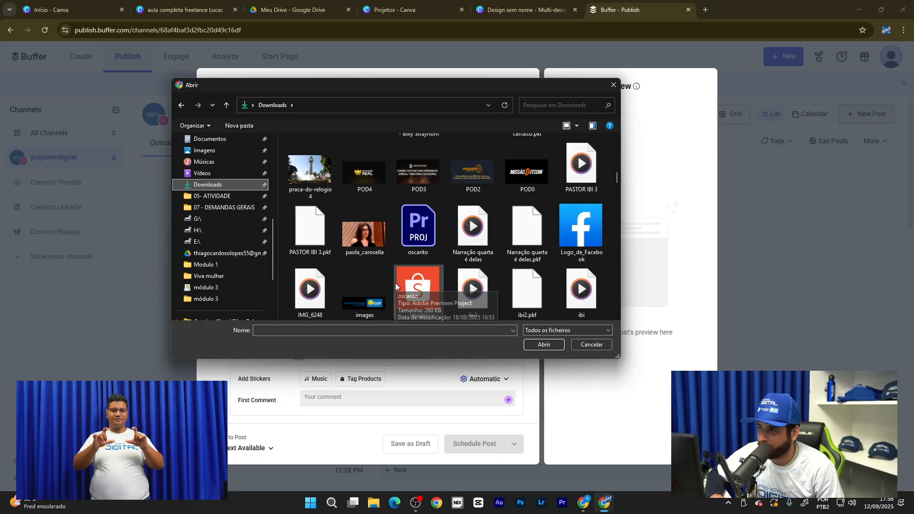
click(370, 235)
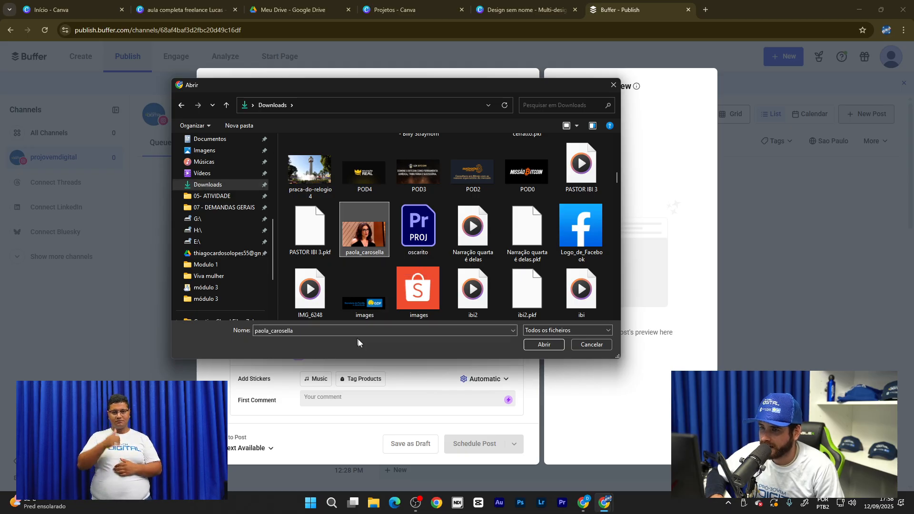
click(544, 344)
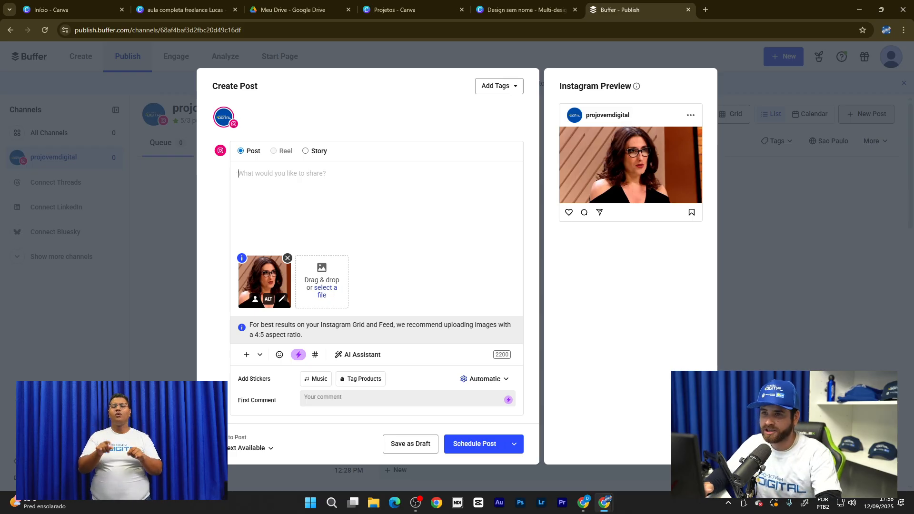
text(Sa)
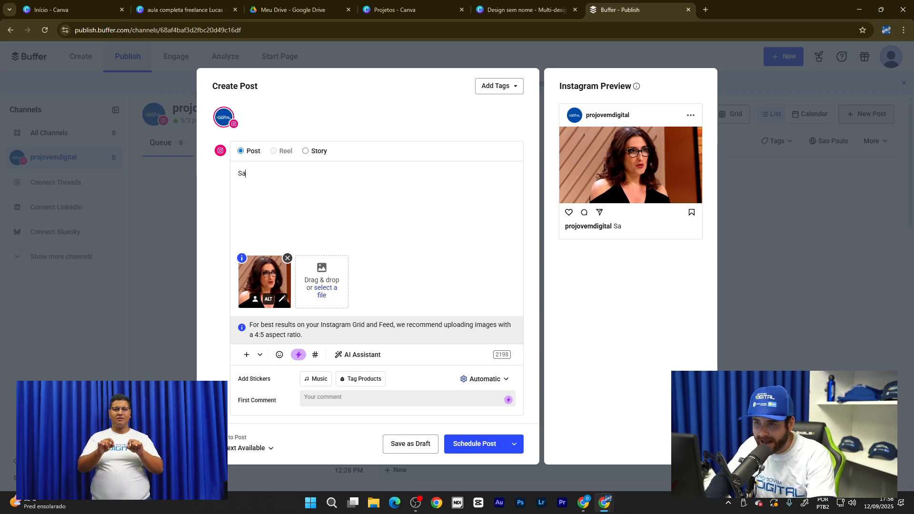
text(be quem )
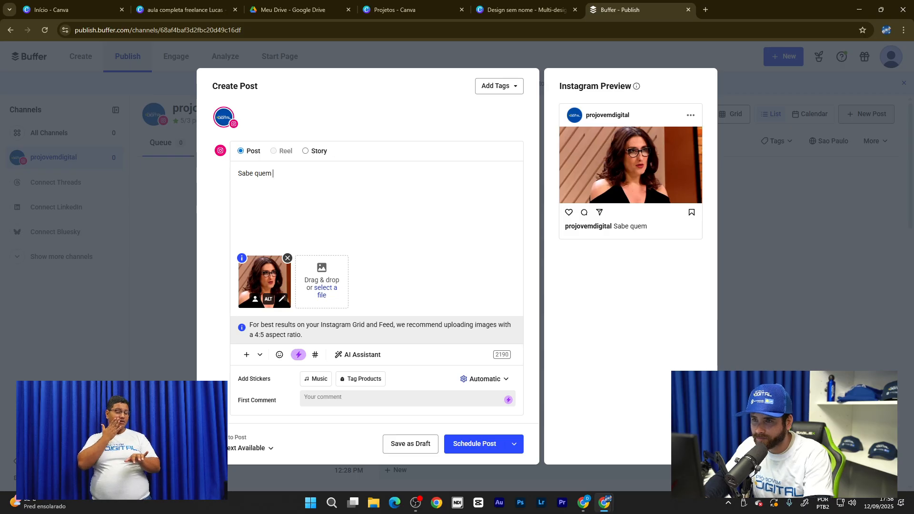
text(estara)
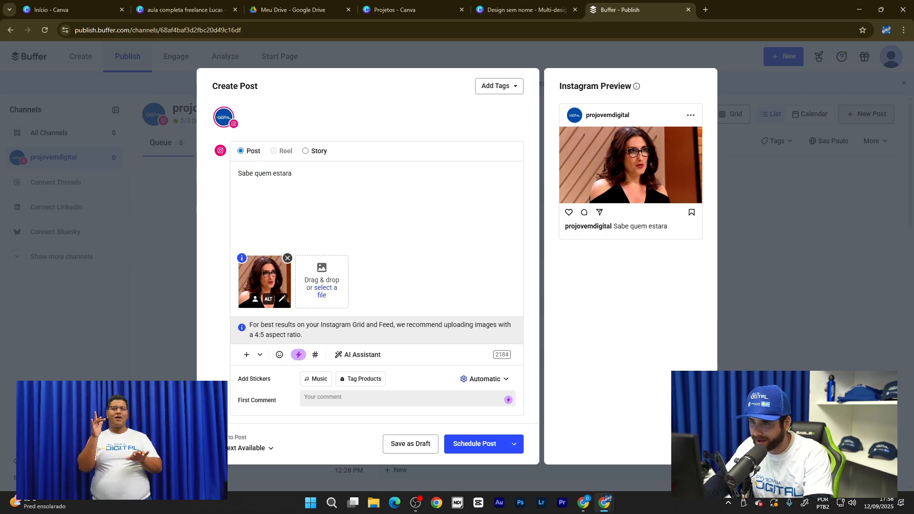
key(BackSpace)
text(á dando)
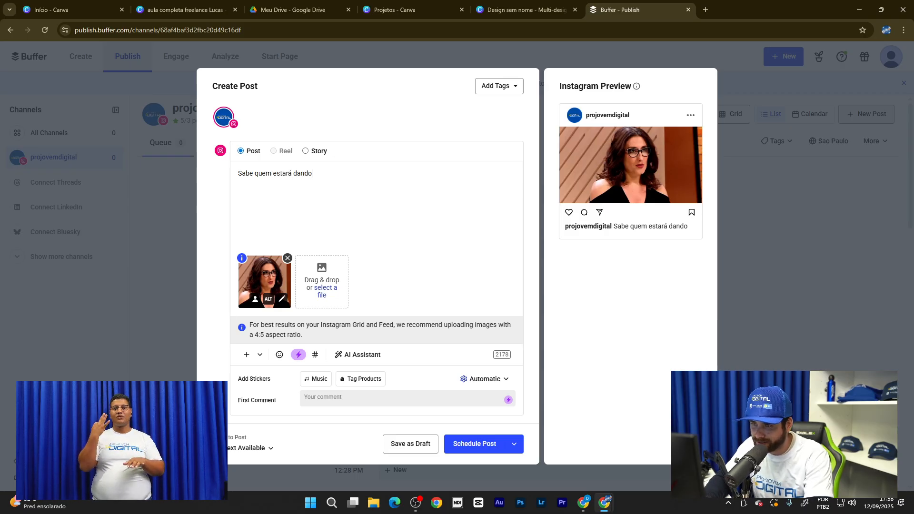
text( aula )
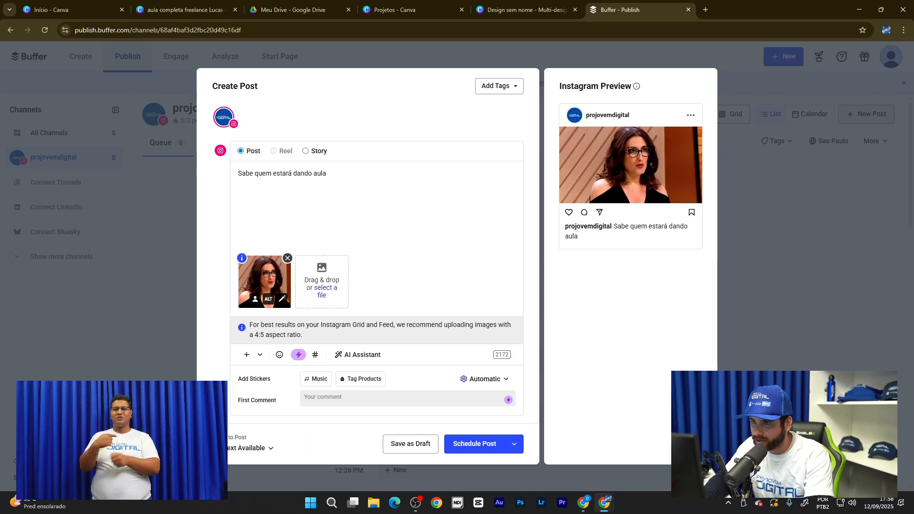
text(de e)
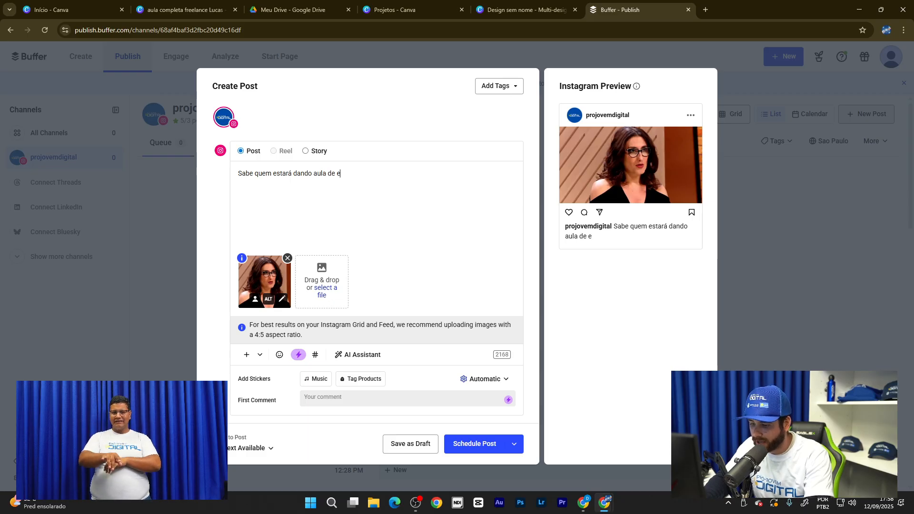
text(mpreende)
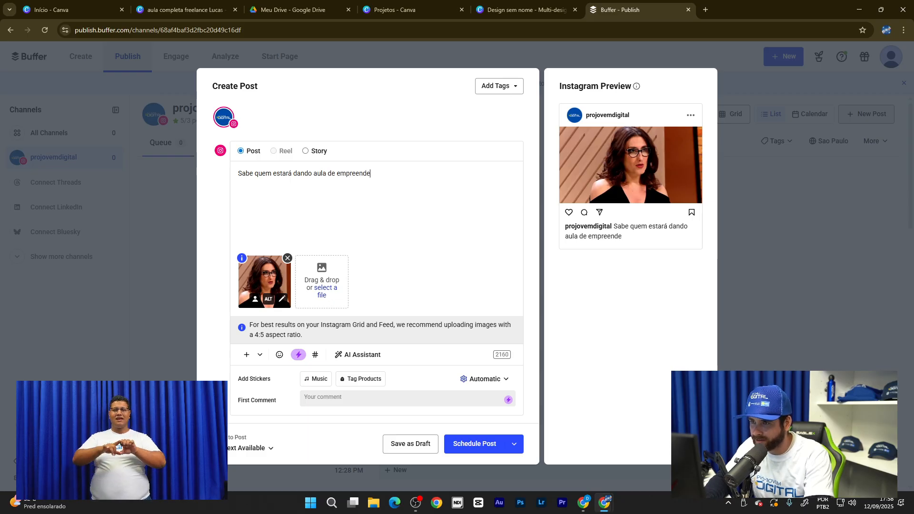
text(dorism)
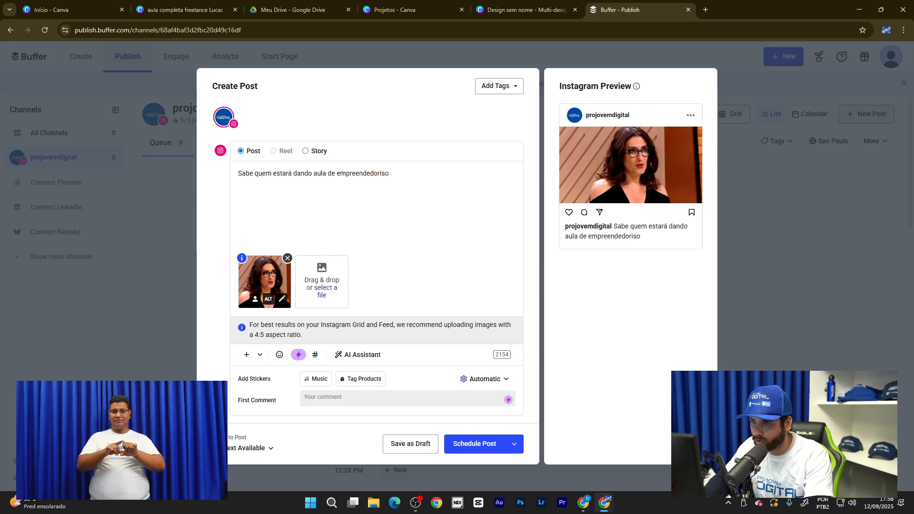
text(o no )
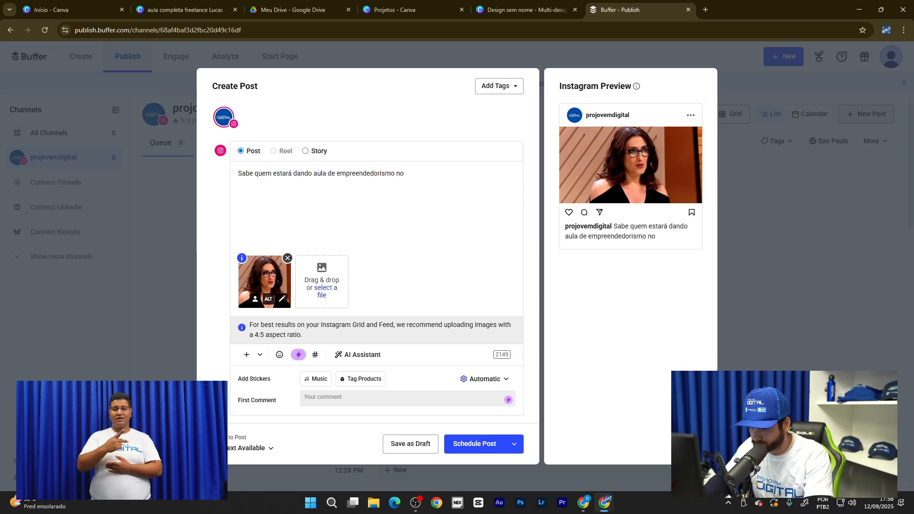
text(pro-jo)
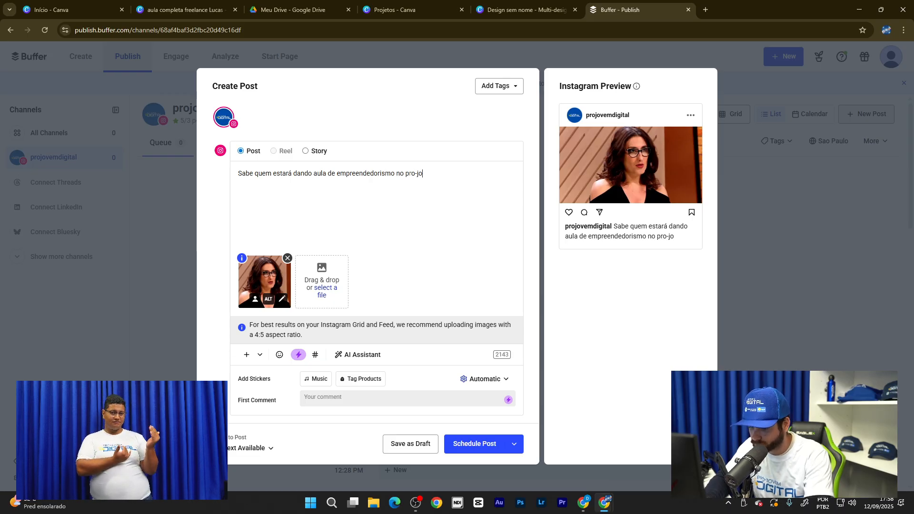
text(vem? )
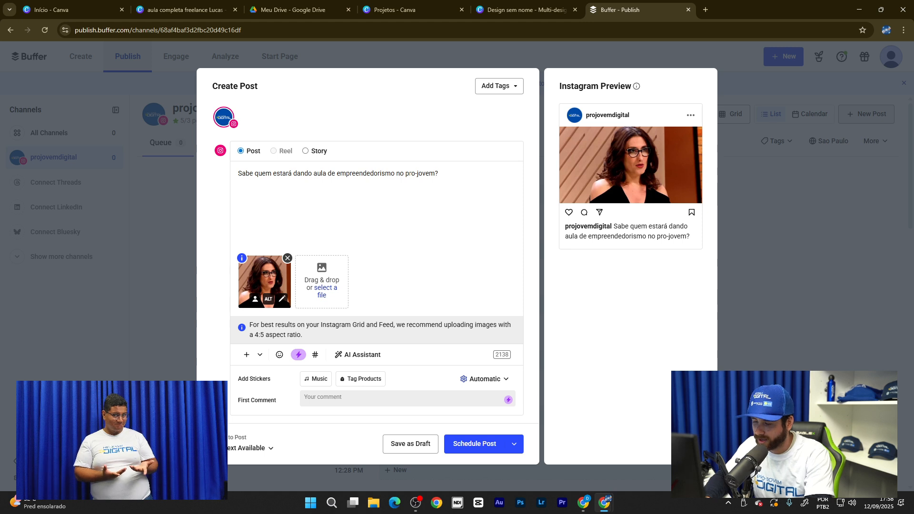
text(Dei)
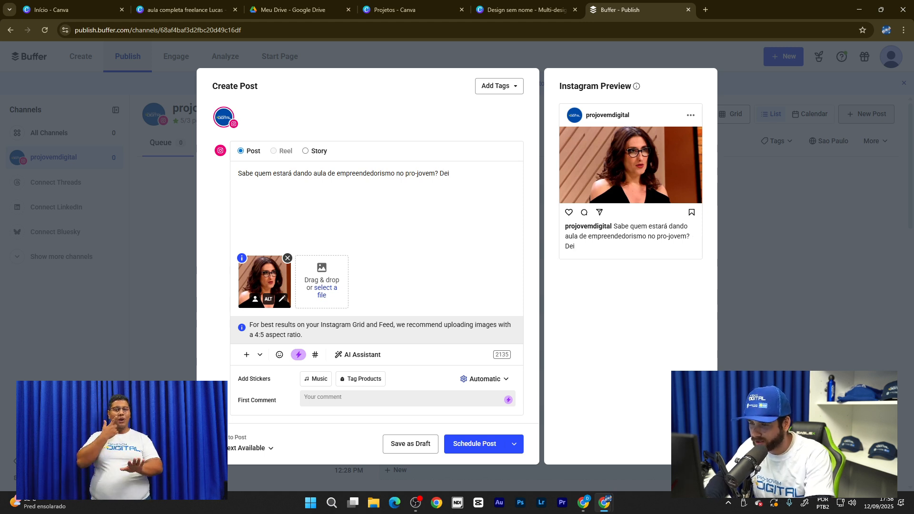
text(xe seu )
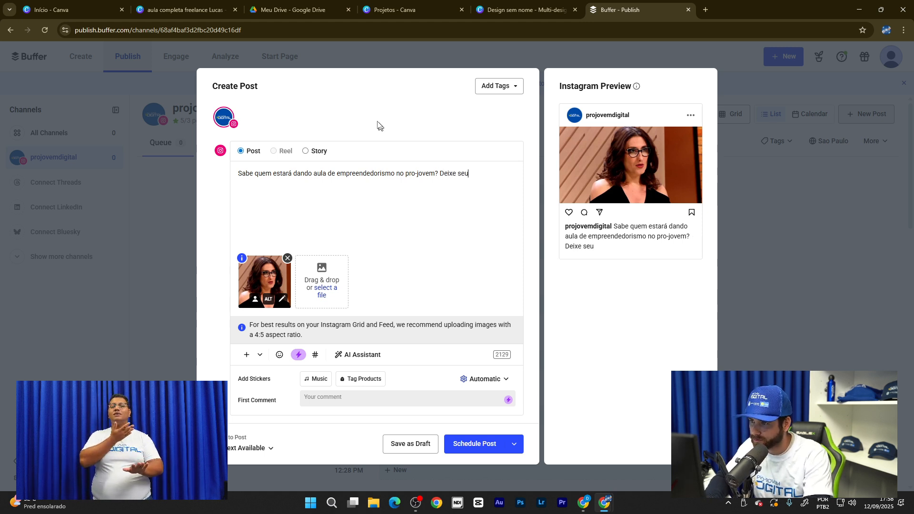
text(pa)
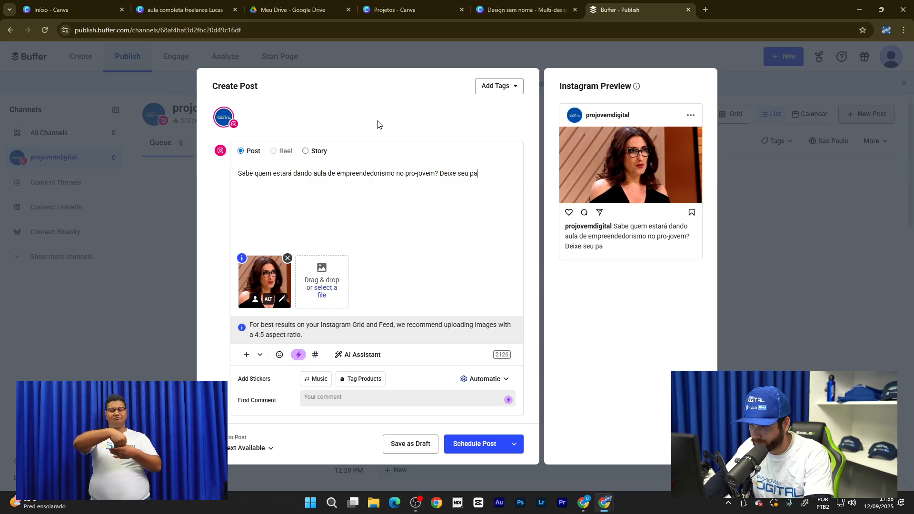
text(lpite)
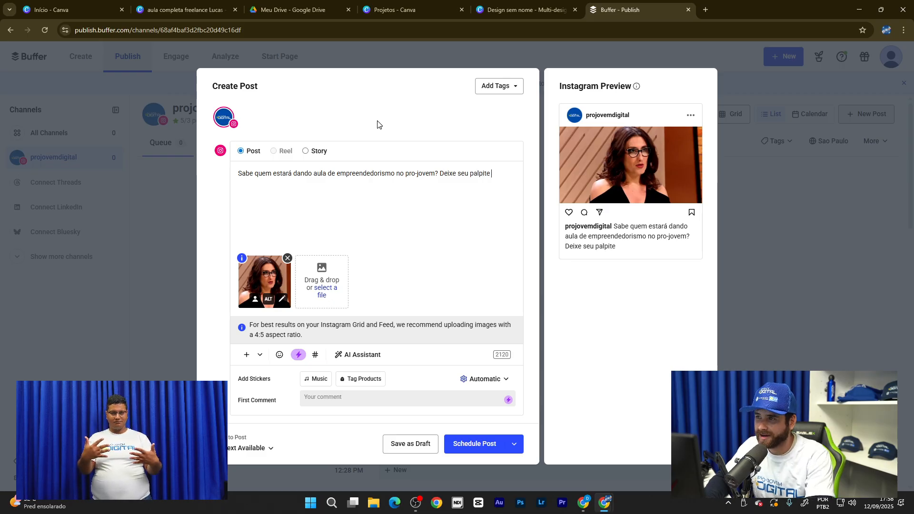
text( nos come)
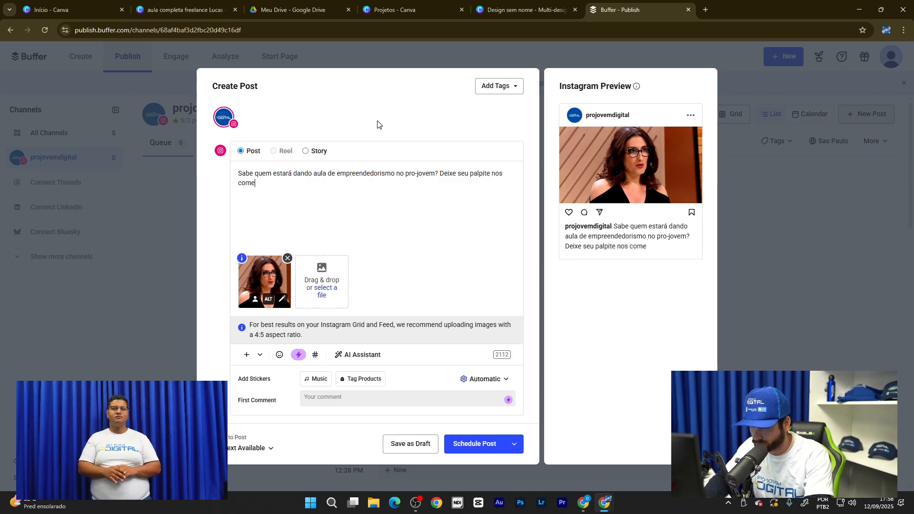
- Finish the caption so it ends 'Deixe seu palpite nos comentários.'
text(os.)
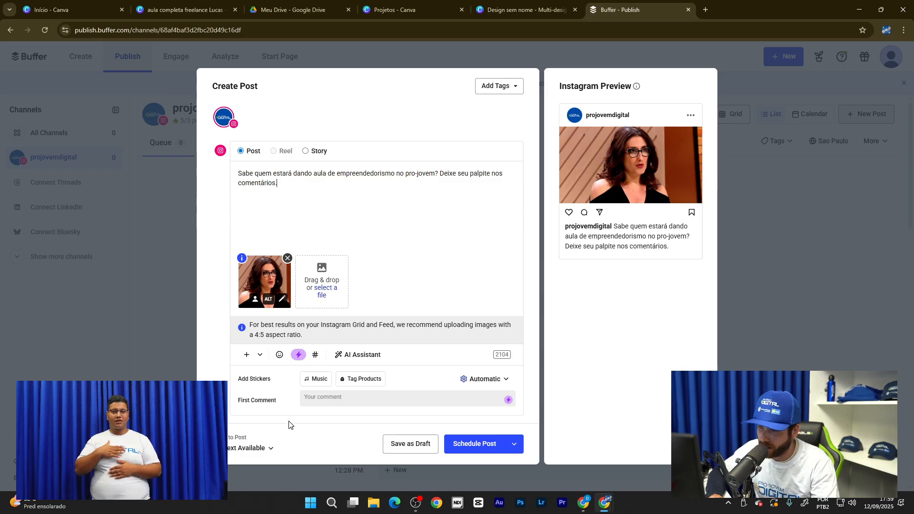
- Switch the post's timing from the next available slot to a custom date and time
key(ctrl+plus)
key(ctrl+plus)
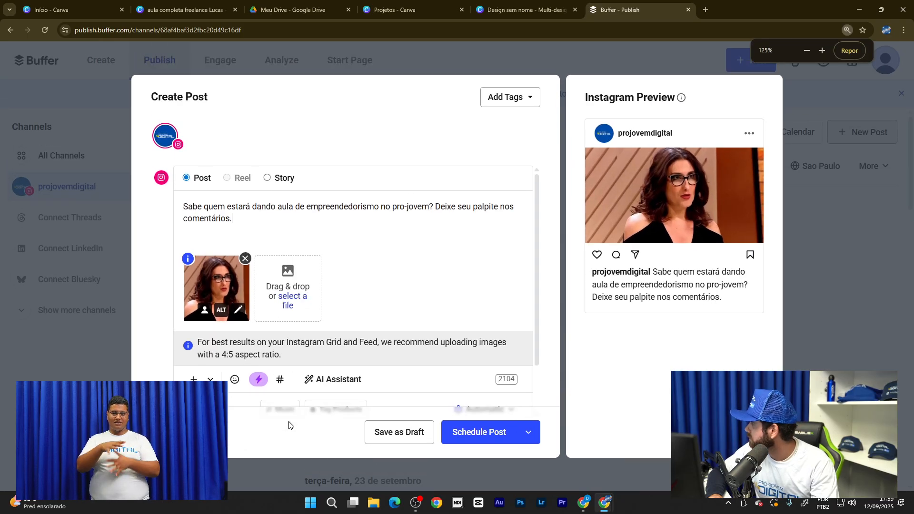
key(ctrl+minus)
key(ctrl+minus)
key(ctrl+minus)
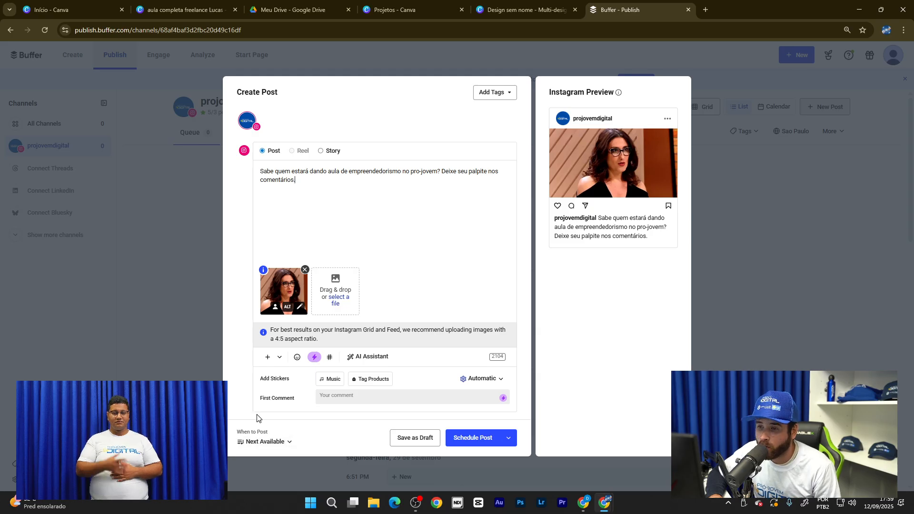
click(289, 442)
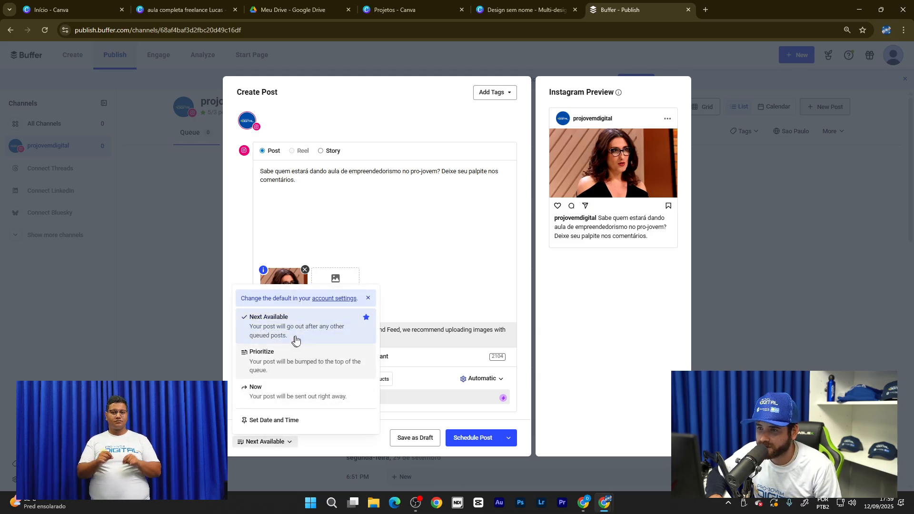
click(271, 421)
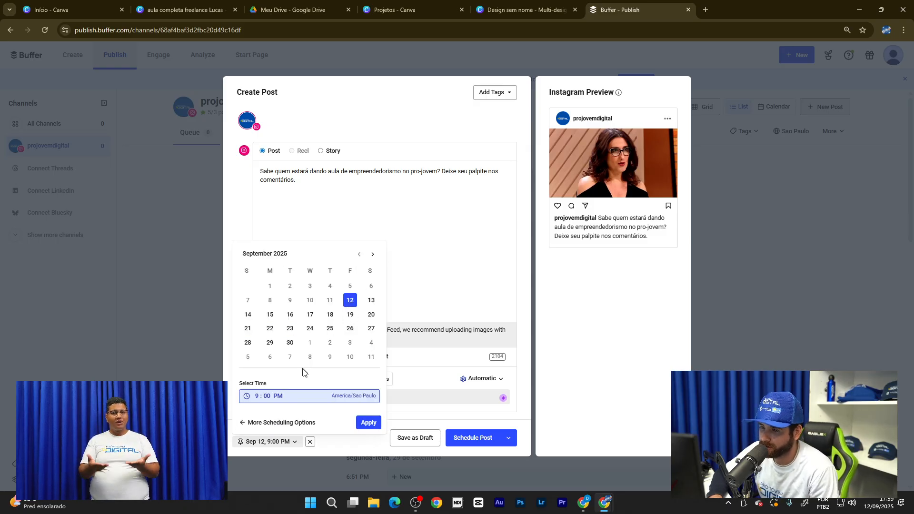
click(267, 397)
- Set the posting time to 6:01 PM on Sep 12 and apply it
click(253, 395)
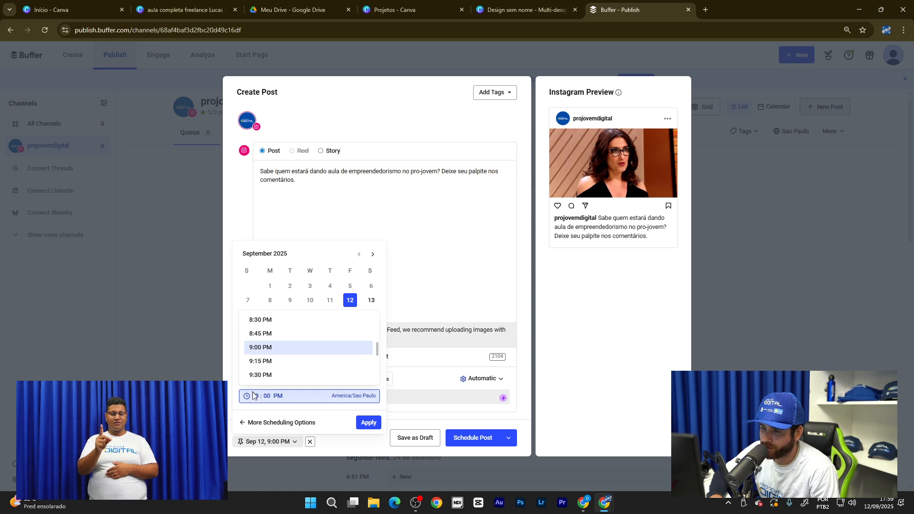
scroll(269, 362, down, 3)
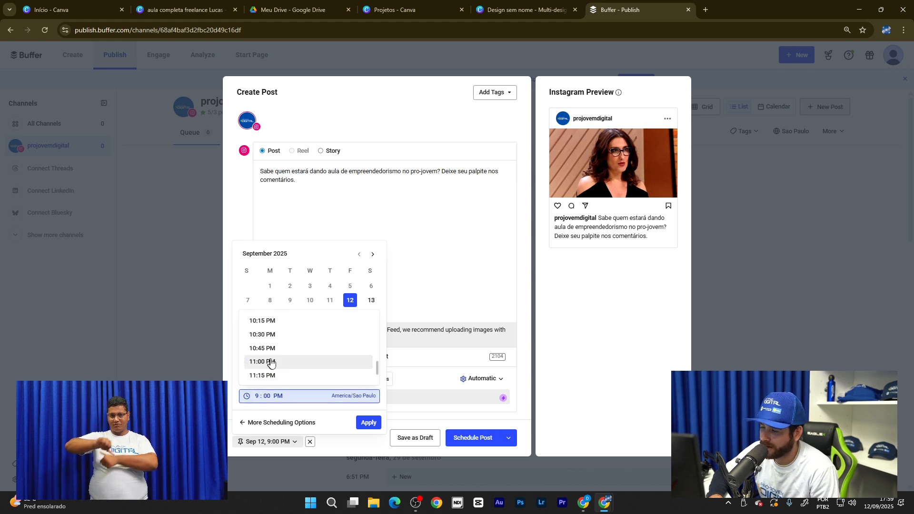
scroll(271, 358, down, 1)
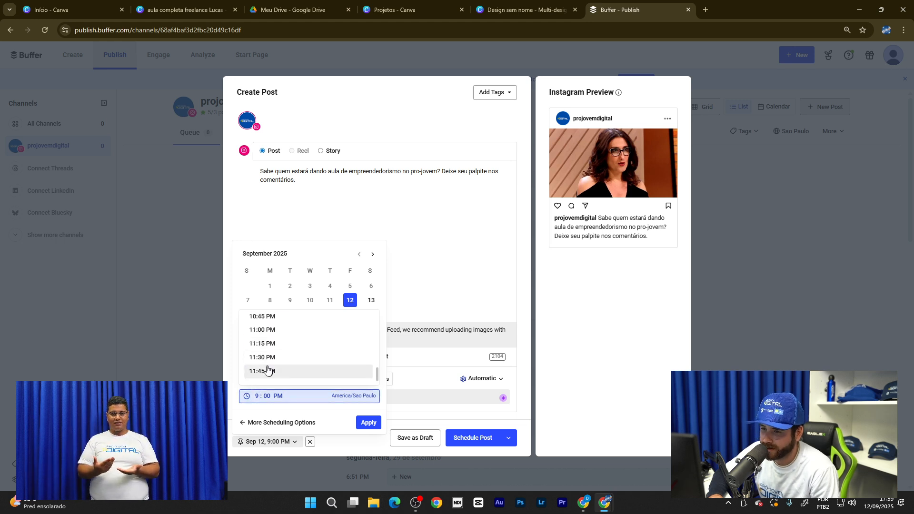
scroll(271, 358, down, 1)
scroll(270, 361, up, 3)
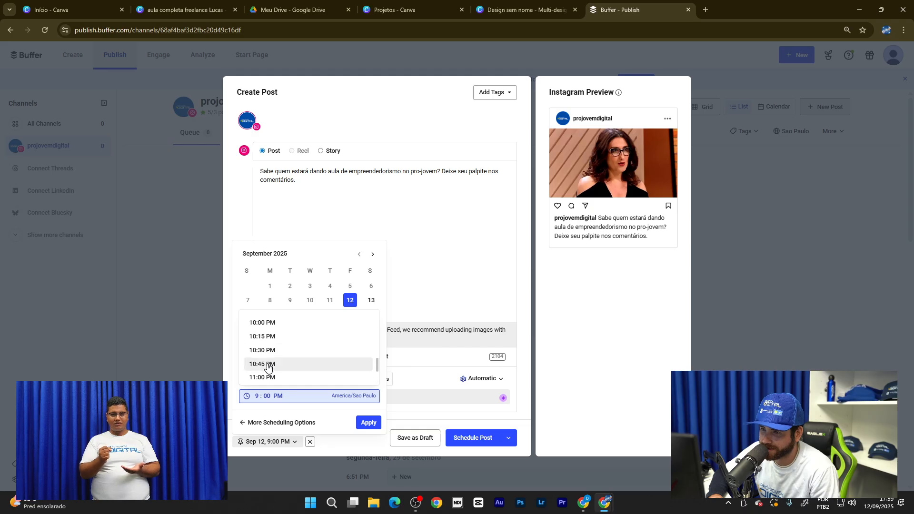
scroll(268, 367, up, 1)
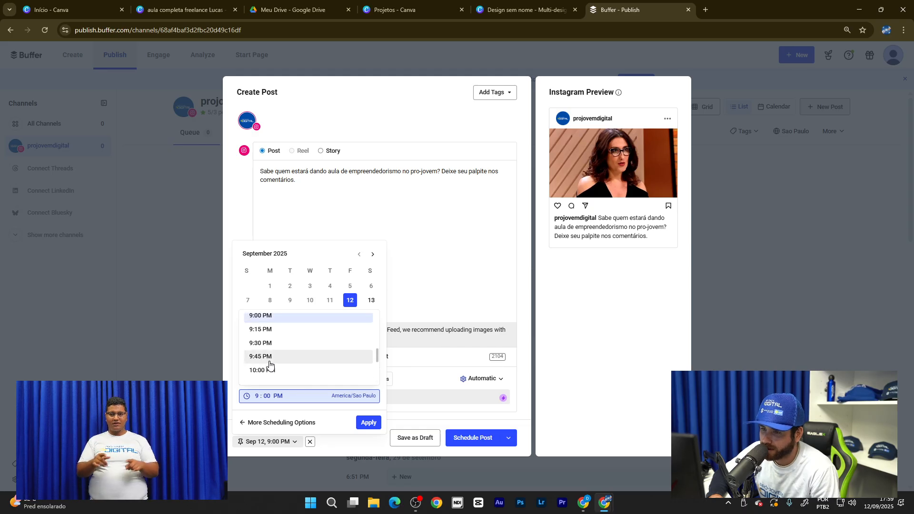
click(257, 396)
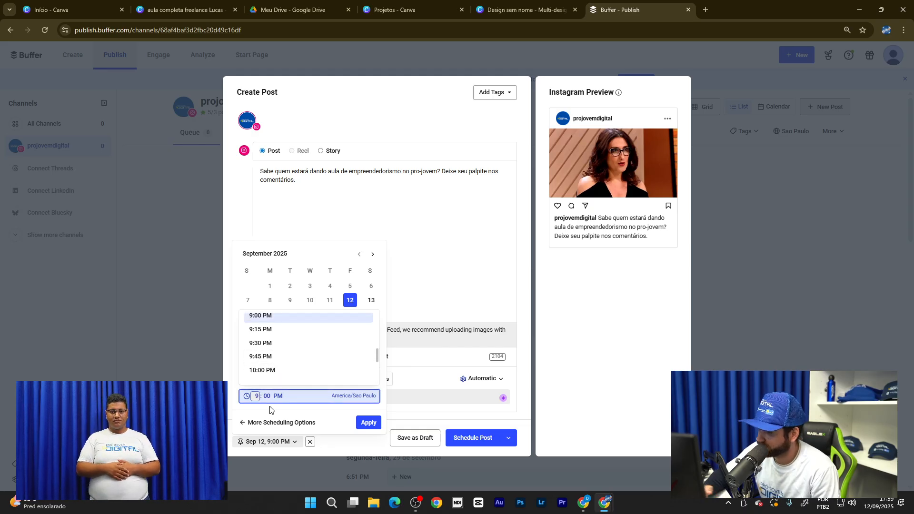
text(6)
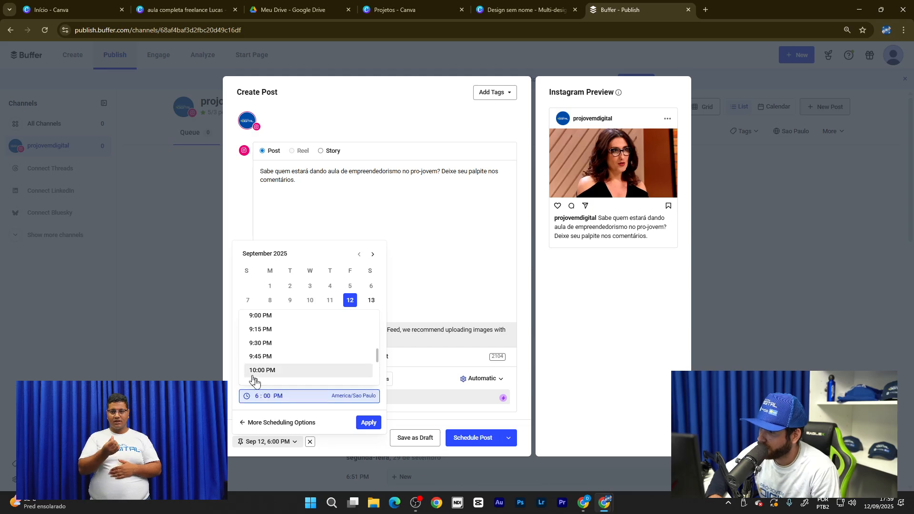
click(267, 396)
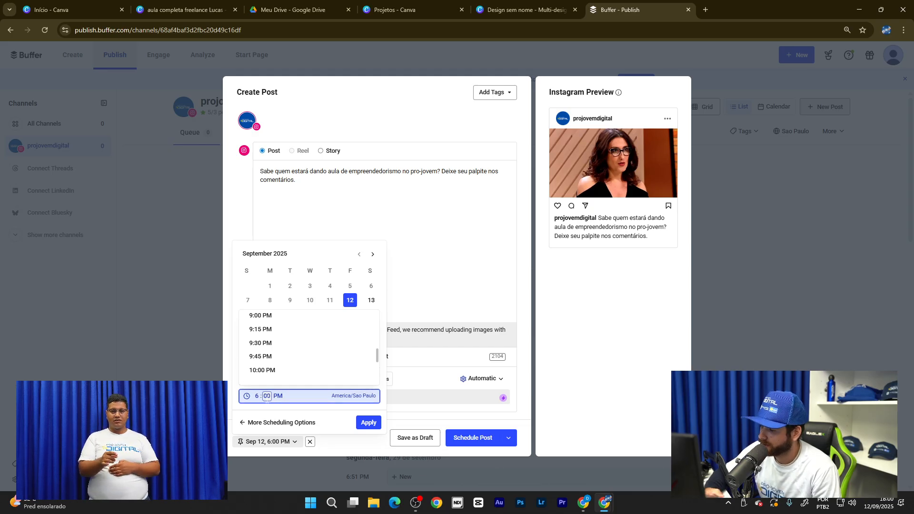
text(01)
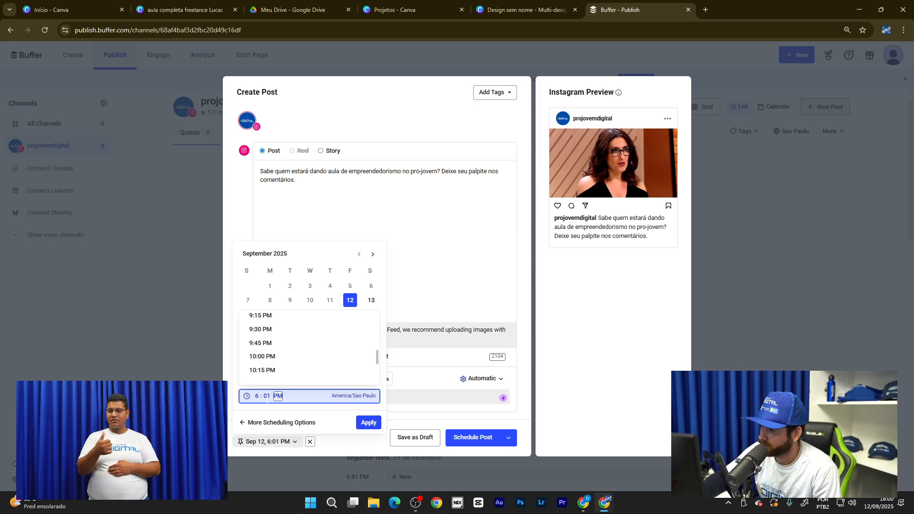
click(372, 426)
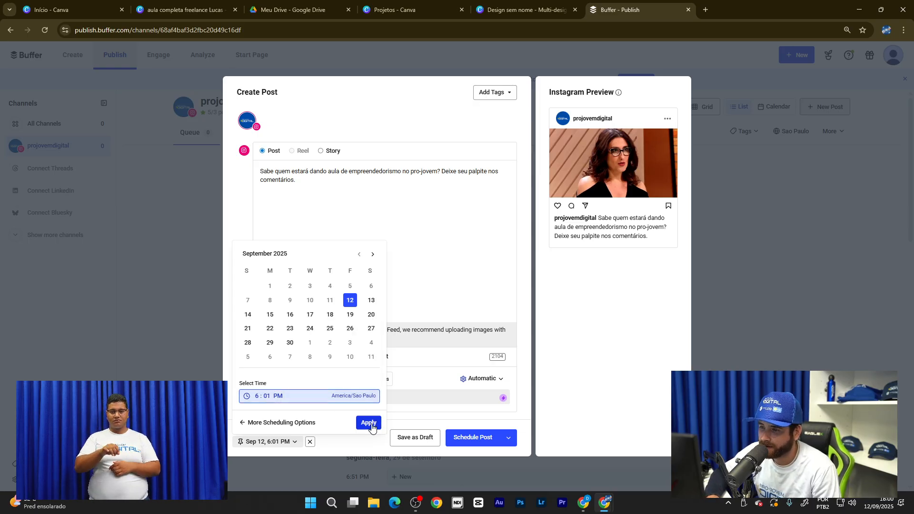
- Try scheduling the post, which fails because the time is not in the future
click(485, 442)
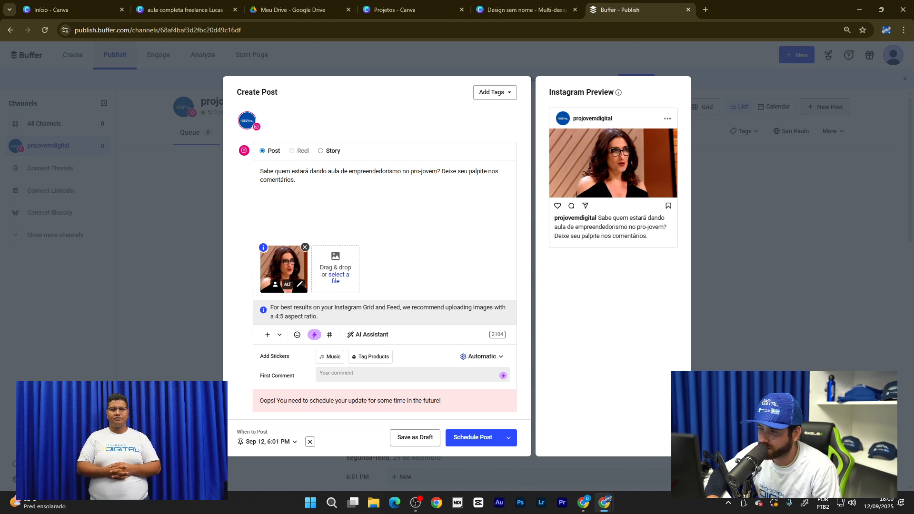
click(493, 360)
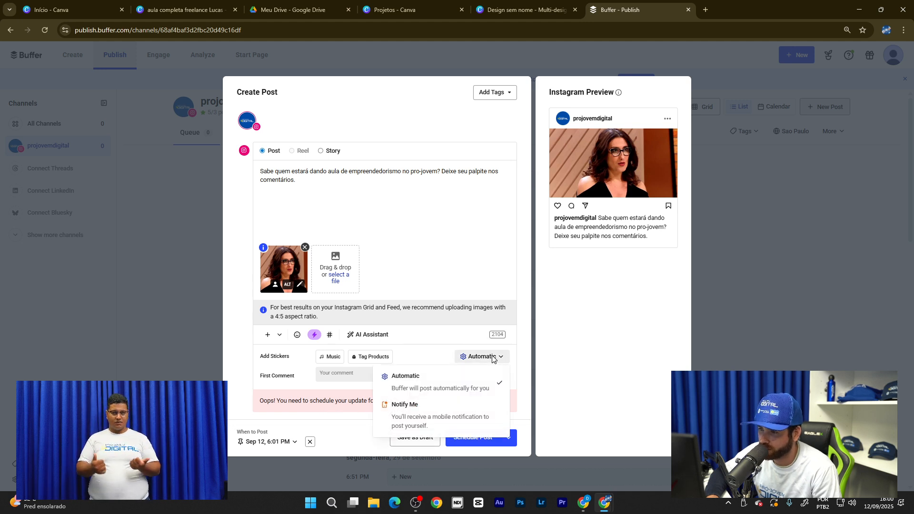
click(436, 362)
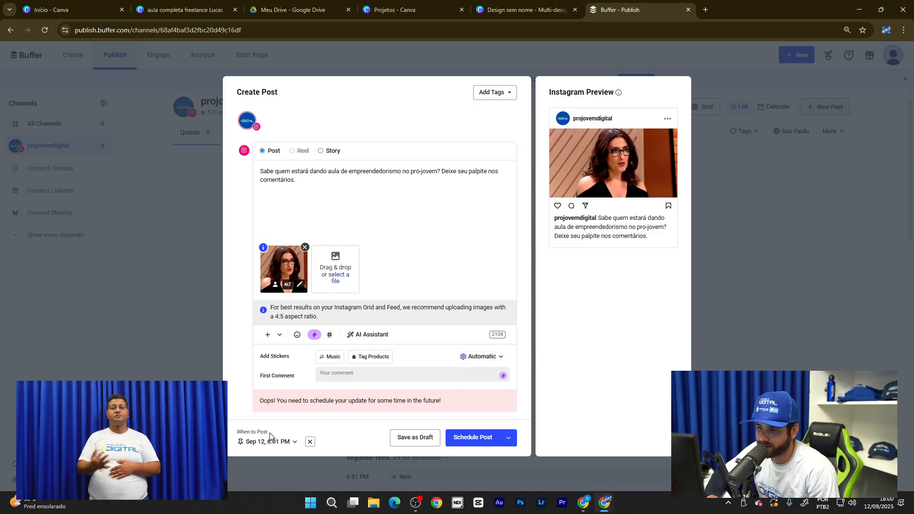
- Change the posting minutes to 05 so the time reads Sep 12, 6:05 PM
click(282, 446)
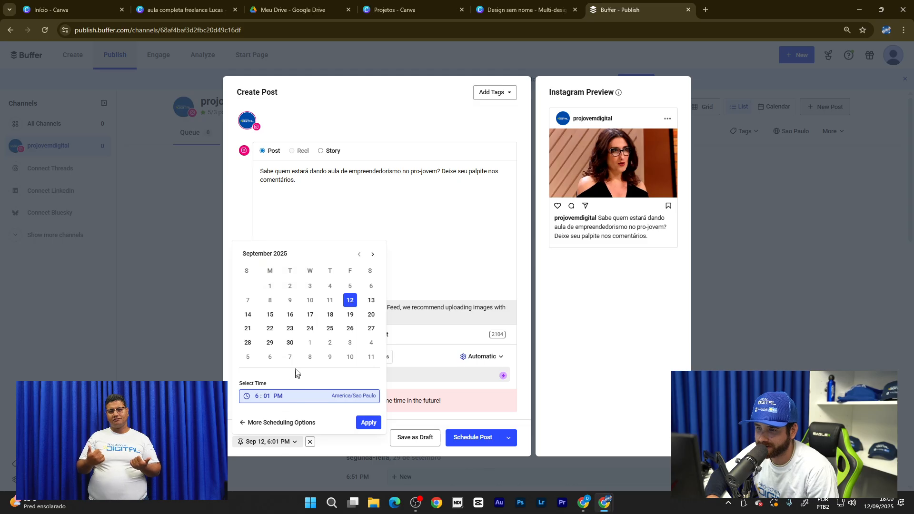
click(268, 395)
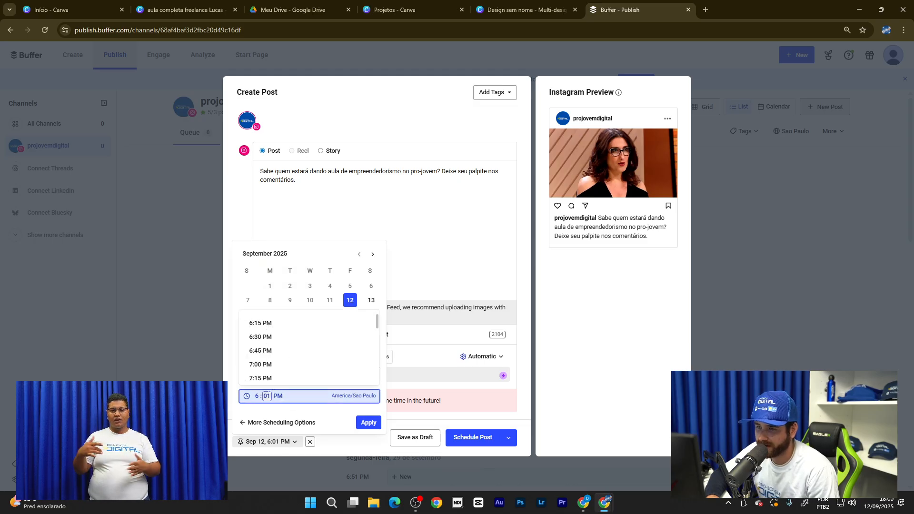
text(05)
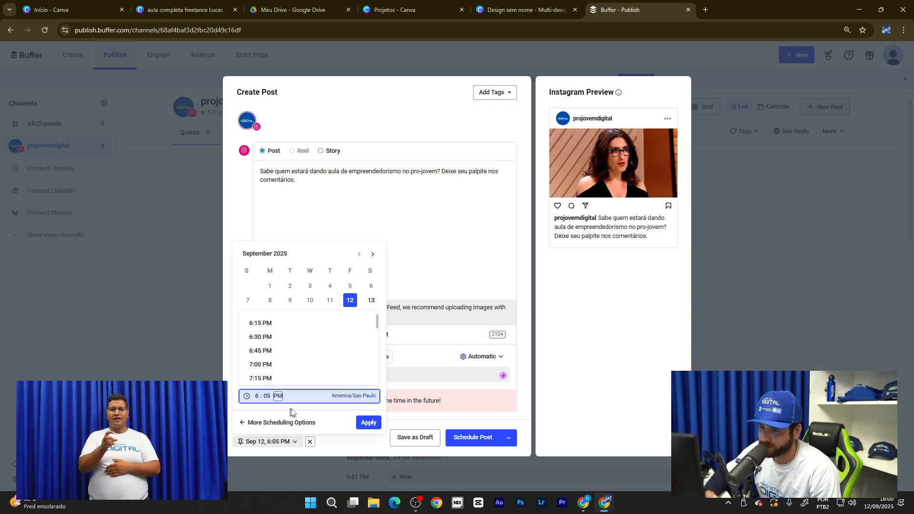
click(370, 423)
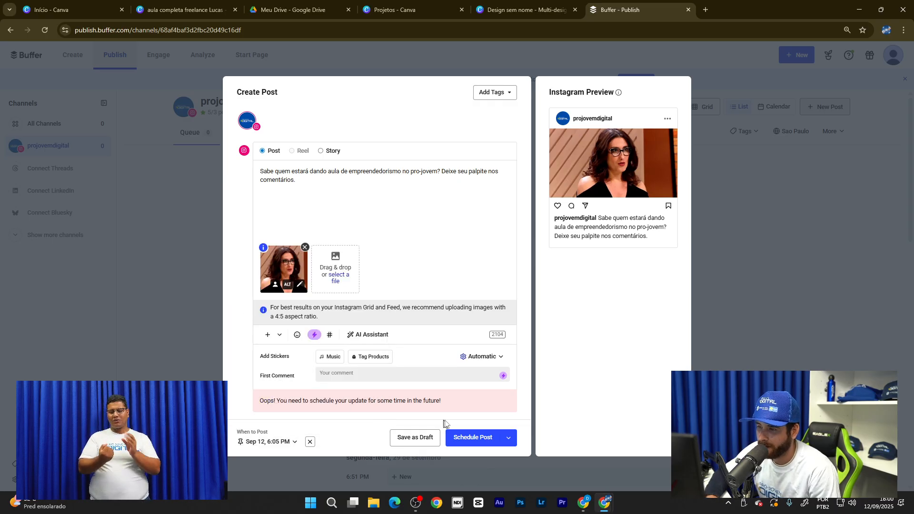
click(509, 441)
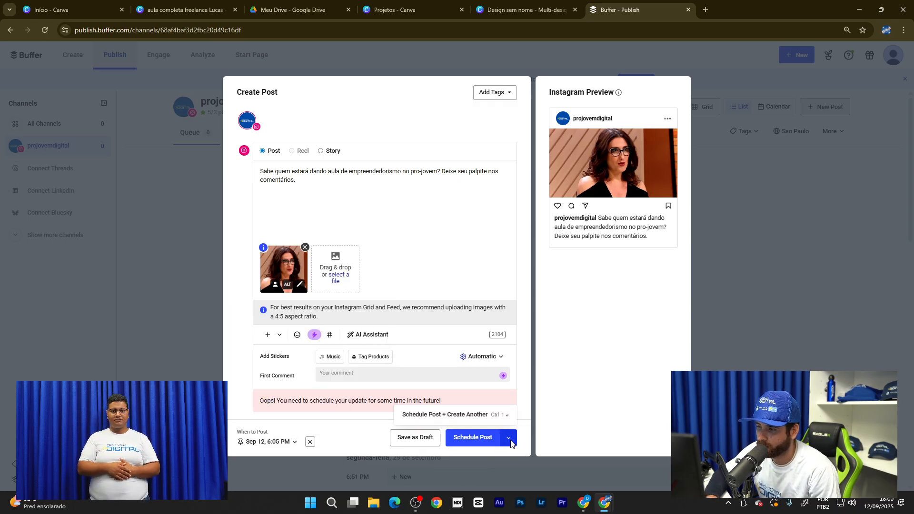
click(510, 442)
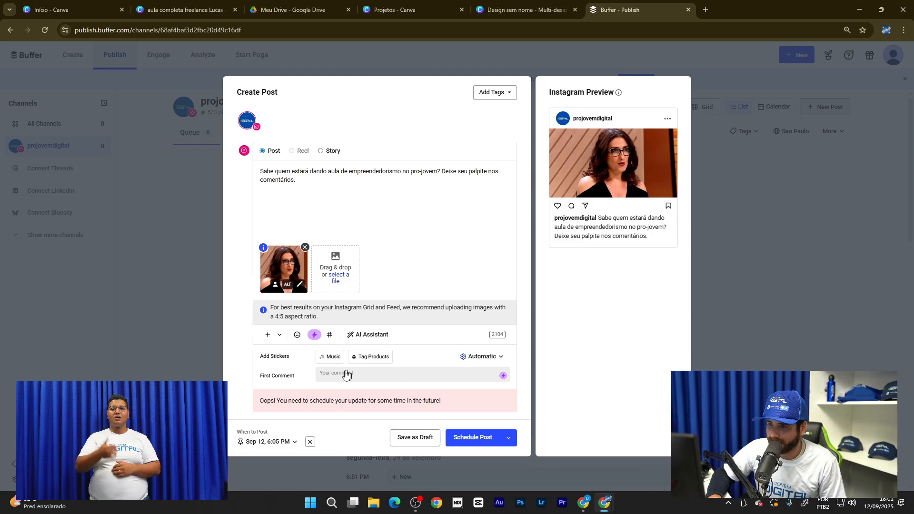
- Schedule the post into the projovemdigital queue for 6:05 PM today
click(475, 438)
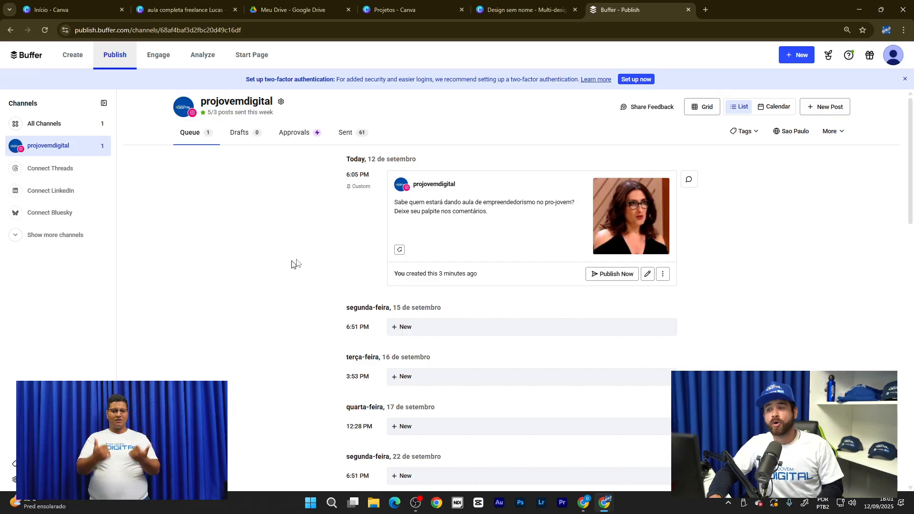
scroll(654, 264, down, 1)
scroll(718, 252, up, 1)
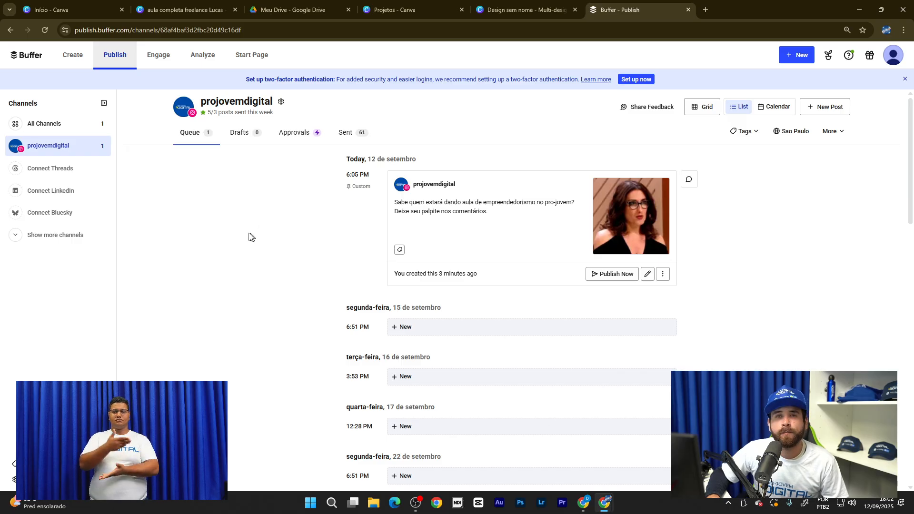
- Return to the Canva freelance lesson presentation at slide 7, 'Informática Básica e Organização Digital'
click(404, 6)
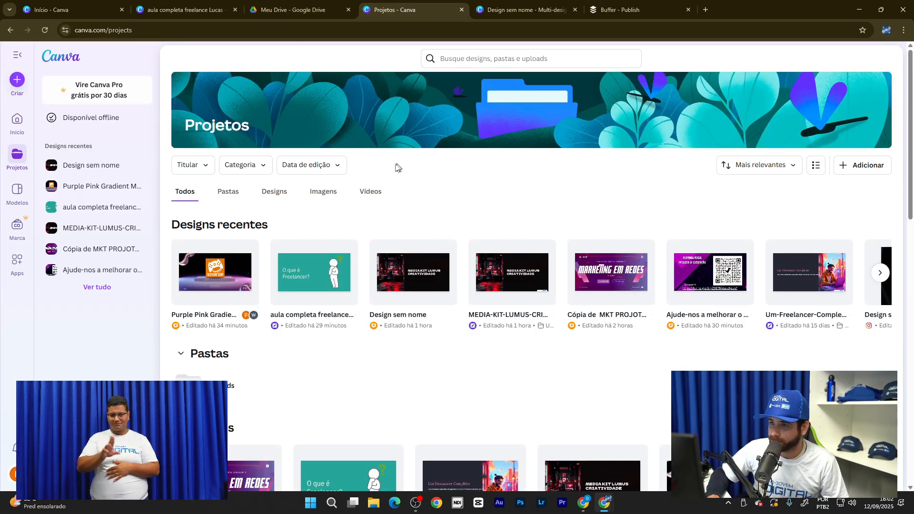
click(186, 10)
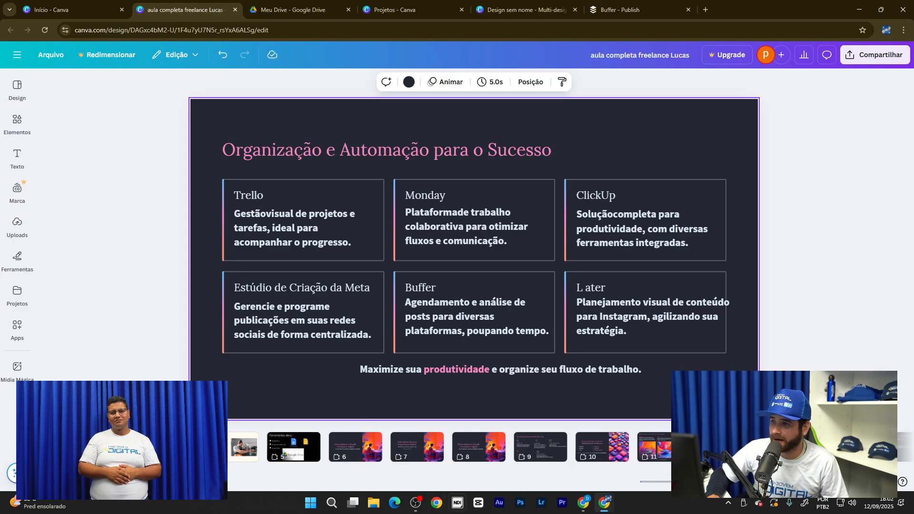
click(417, 447)
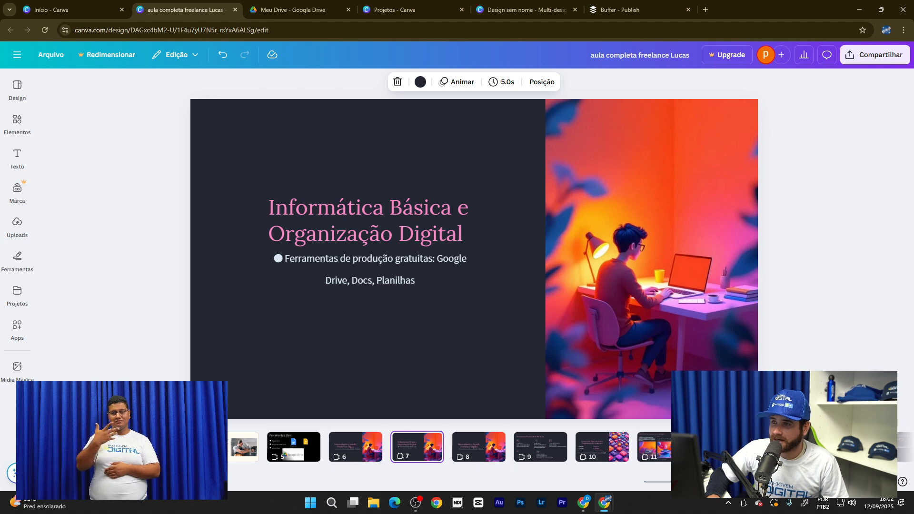